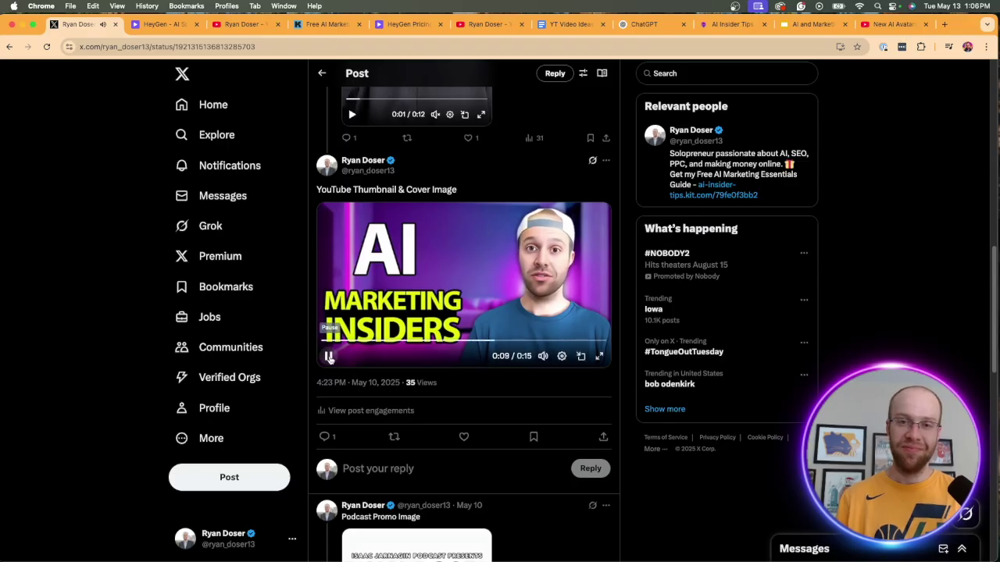
Pause the 'YouTube Thumbnail & Cover Image' post's video at 0:10.
{"action": "left_click", "coordinate": [328, 357]}
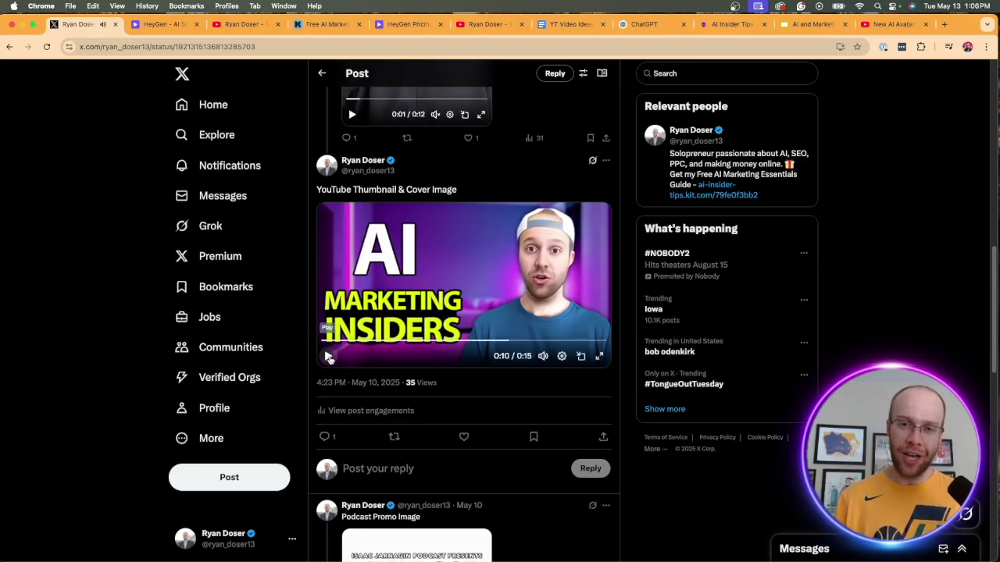
Glance over the HeyGen home dashboard, then go to the YouTube channel's Videos page.
{"action": "left_click", "coordinate": [162, 24]}
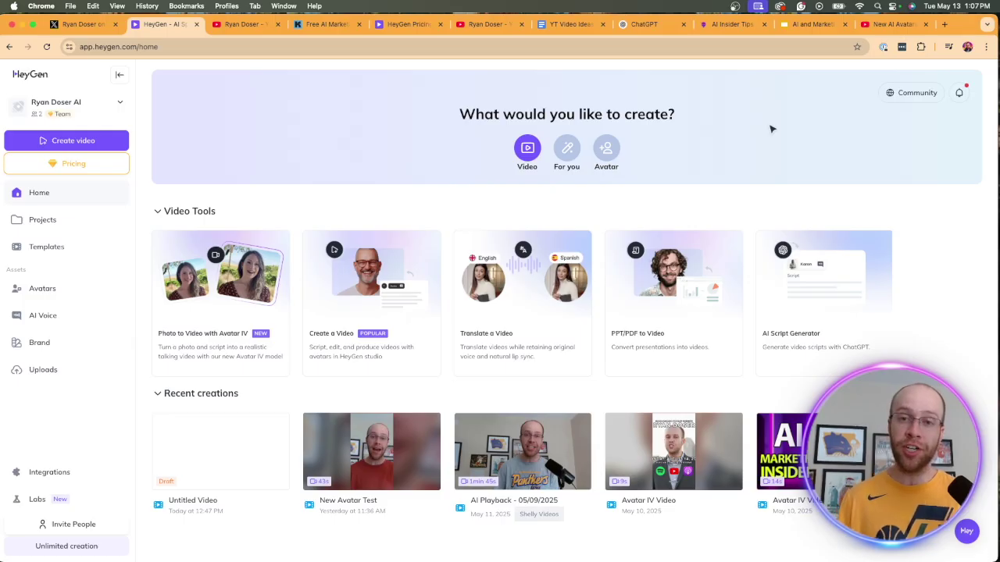
{"action": "key", "text": "ctrl+Tab"}
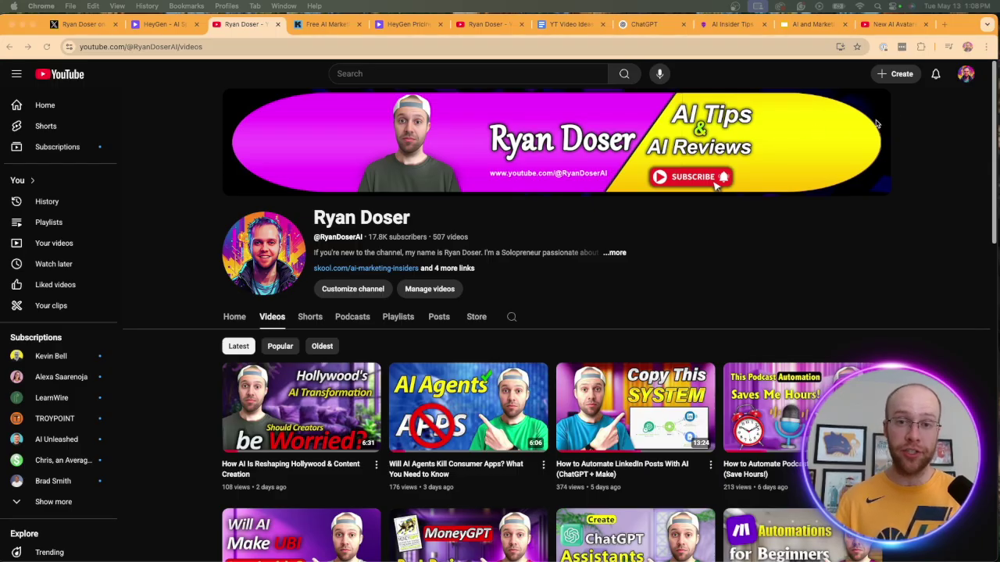
Move from the channel's latest uploads to the Free AI Marketing Essentials Guide signup page.
{"action": "left_click", "coordinate": [326, 24]}
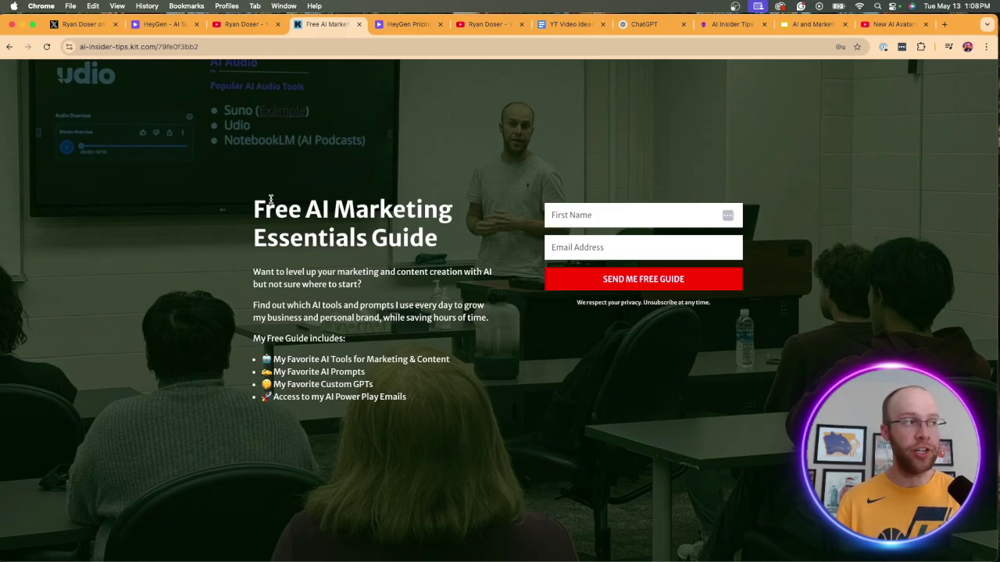
Highlight the 'Free AI Marketing Essentials Guide' headline on the Kit landing page.
{"action": "left_click_drag", "start_coordinate": [256, 205], "coordinate": [443, 233]}
{"action": "left_click", "coordinate": [445, 168]}
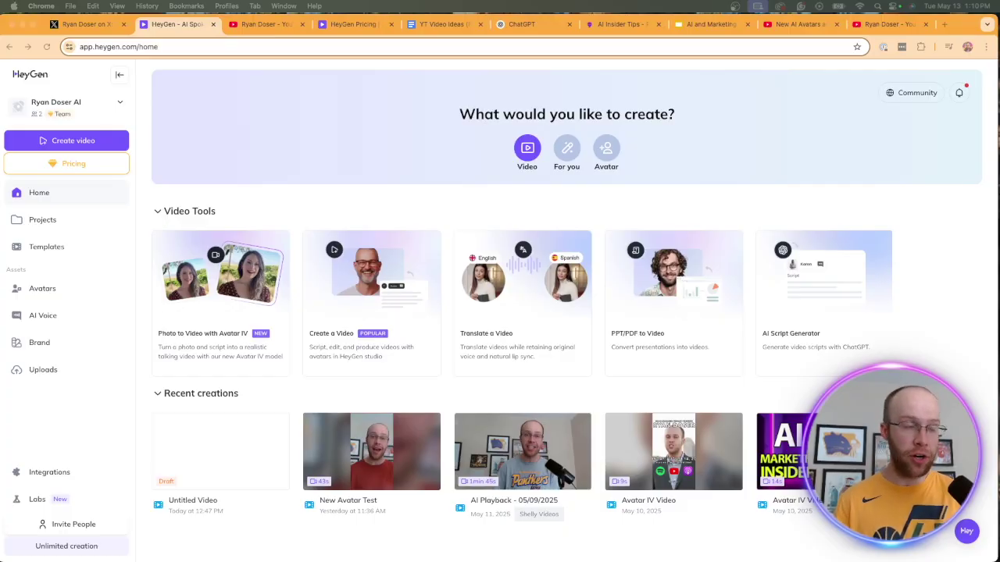
Scroll through HeyGen's personal and public avatars, then go to the YouTube channel's Shorts.
{"action": "left_click", "coordinate": [47, 290]}
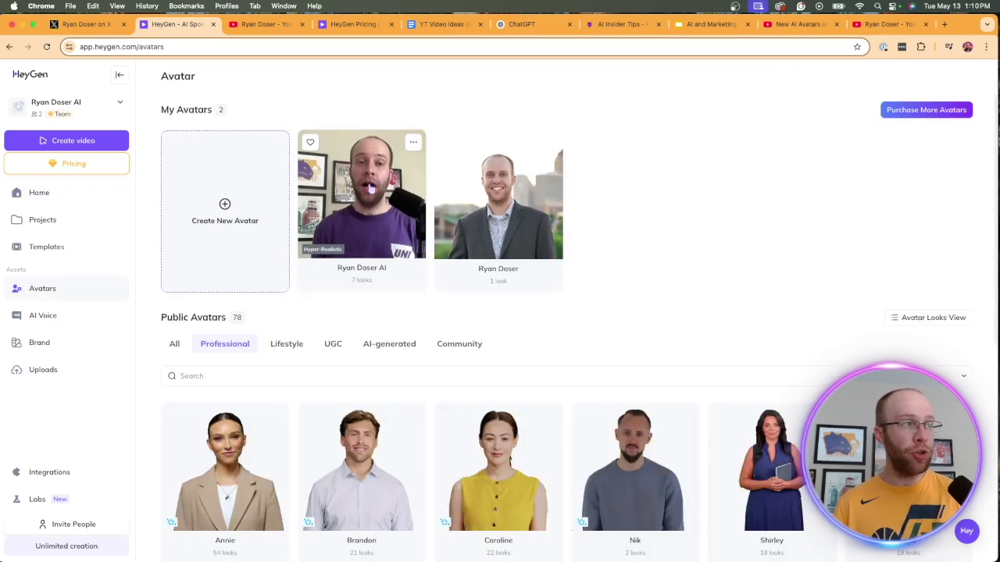
{"action": "scroll", "coordinate": [326, 280], "scroll_direction": "down", "scroll_amount": 1}
{"action": "scroll", "coordinate": [326, 281], "scroll_direction": "down", "scroll_amount": 5}
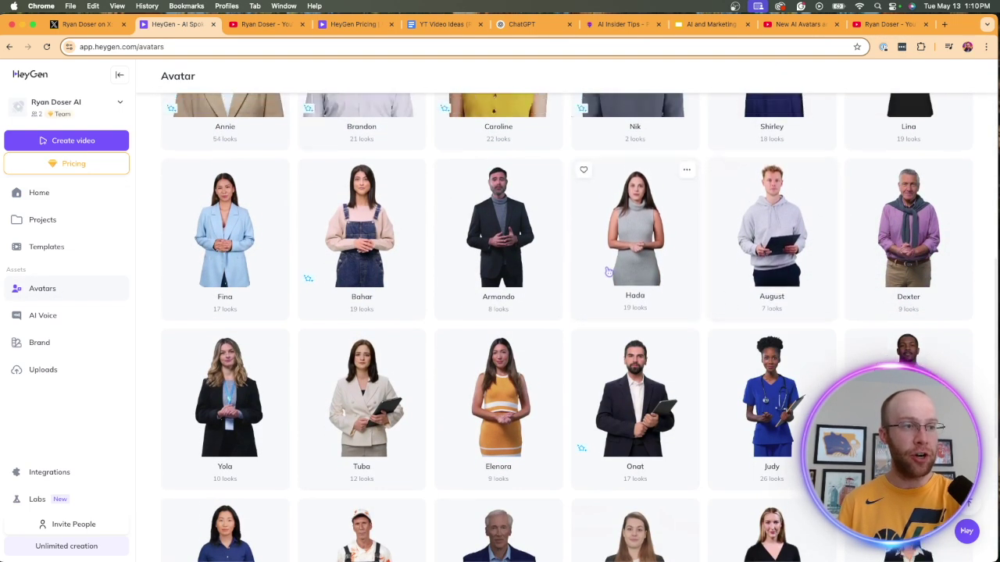
{"action": "scroll", "coordinate": [719, 362], "scroll_direction": "up", "scroll_amount": 5}
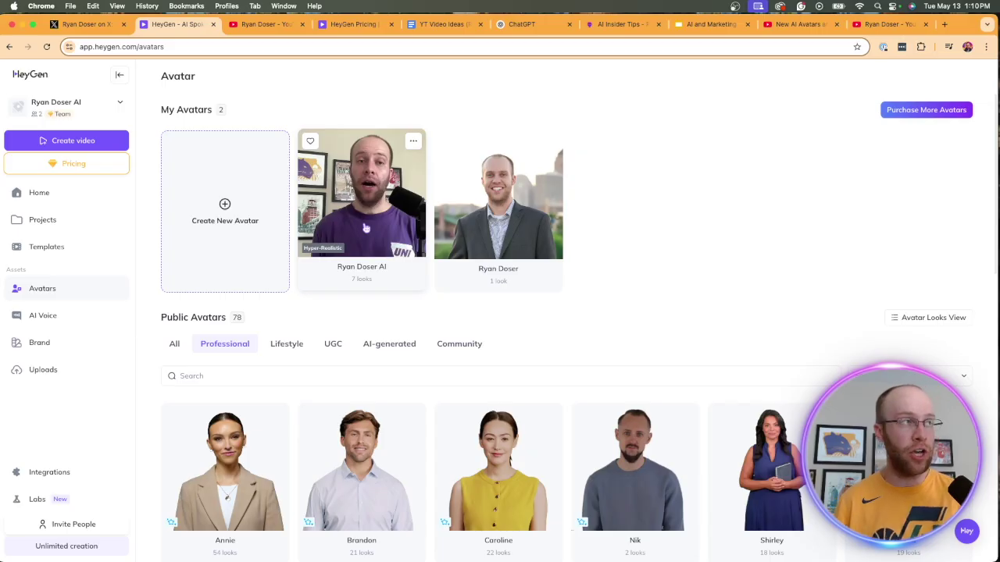
{"action": "left_click", "coordinate": [266, 24]}
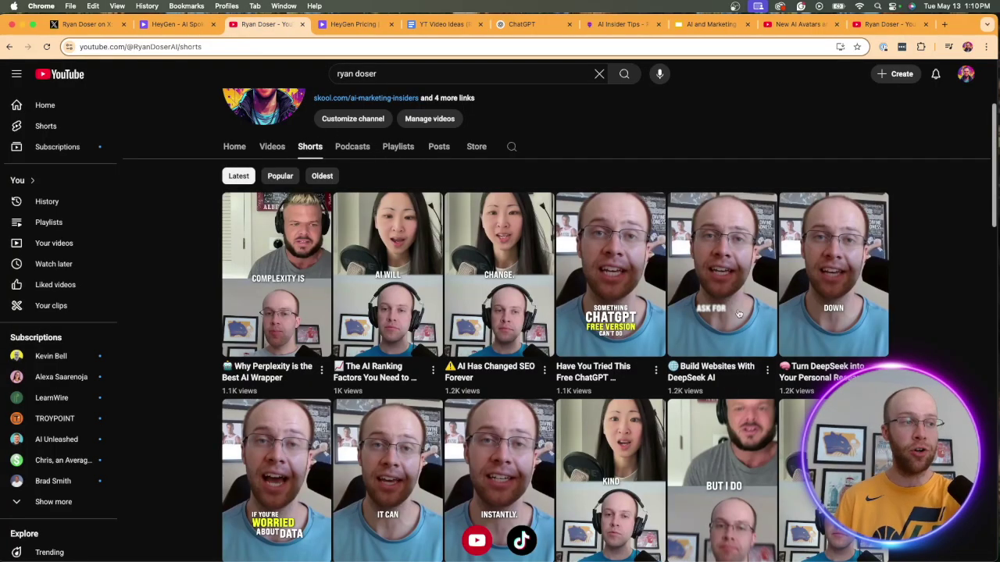
Scroll down through the channel's Shorts grid.
{"action": "scroll", "coordinate": [738, 322], "scroll_direction": "down", "scroll_amount": 10}
{"action": "scroll", "coordinate": [672, 317], "scroll_direction": "down", "scroll_amount": 3}
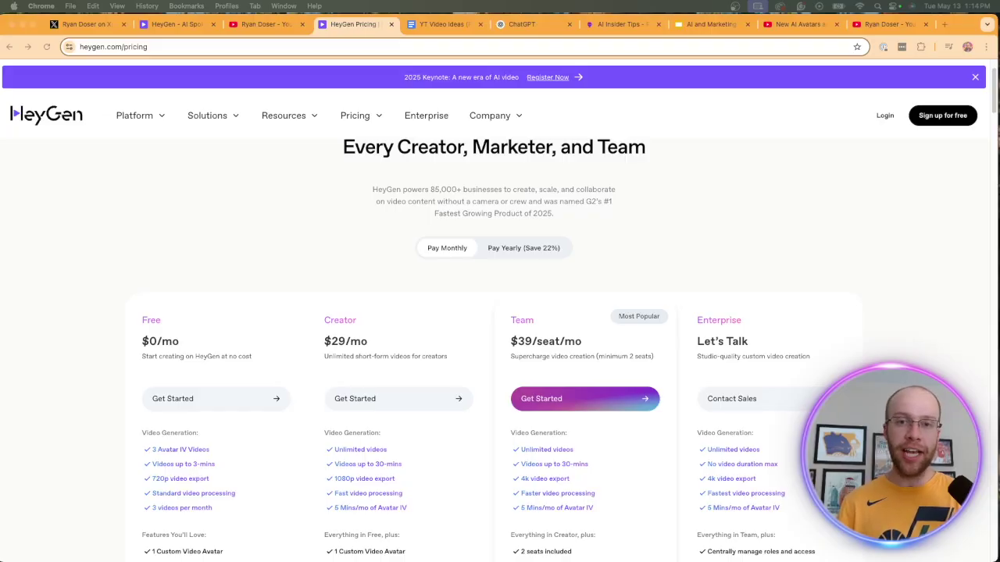
{"action": "scroll", "coordinate": [563, 250], "scroll_direction": "down", "scroll_amount": 3}
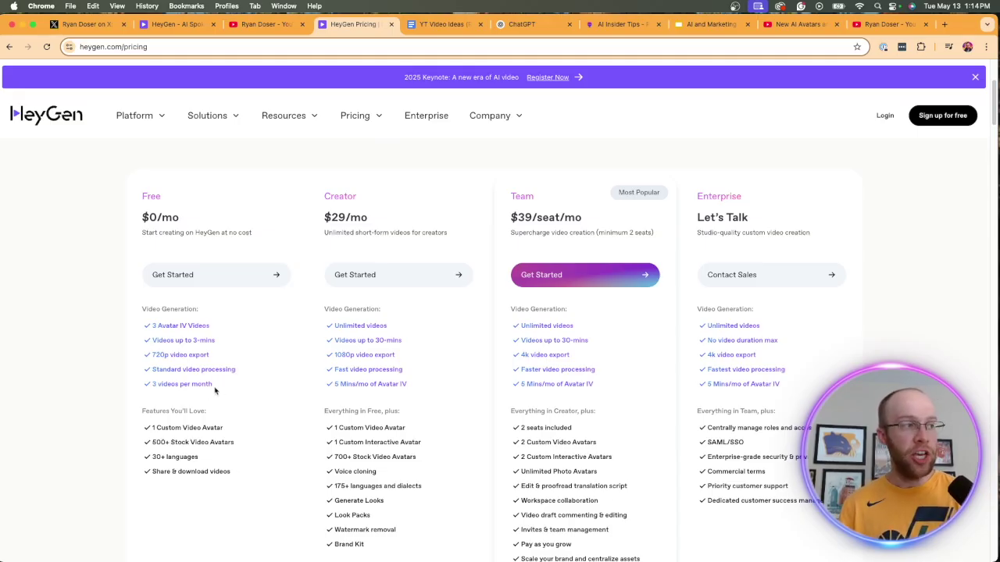
{"action": "left_click_drag", "start_coordinate": [213, 387], "coordinate": [96, 386]}
{"action": "left_click", "coordinate": [96, 386]}
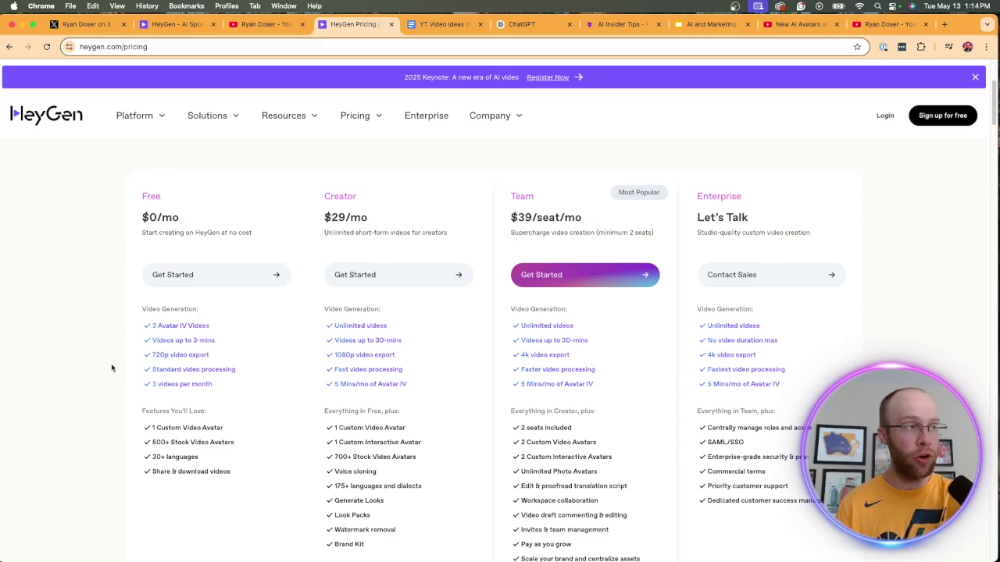
{"action": "left_click_drag", "start_coordinate": [391, 222], "coordinate": [317, 218]}
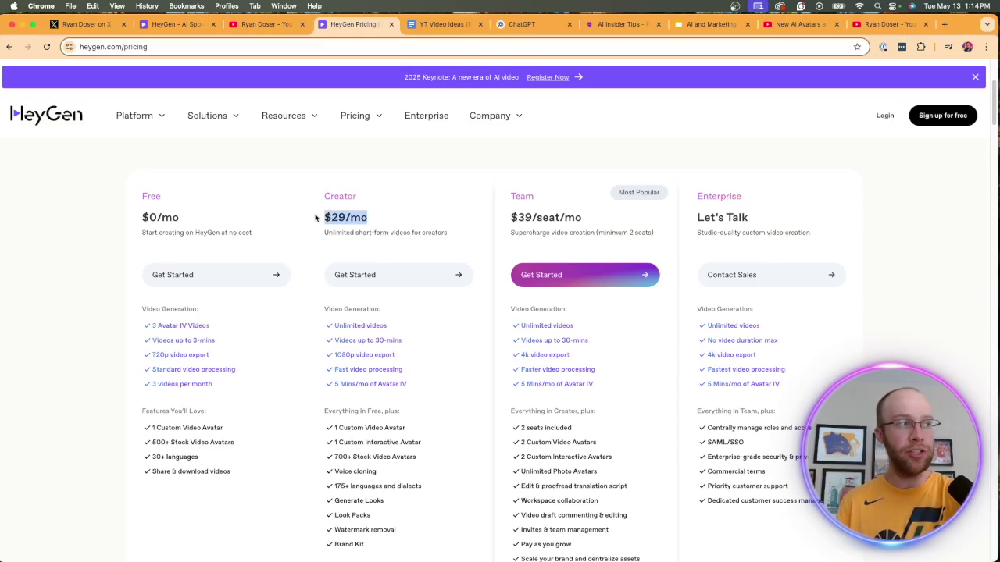
{"action": "left_click", "coordinate": [391, 189]}
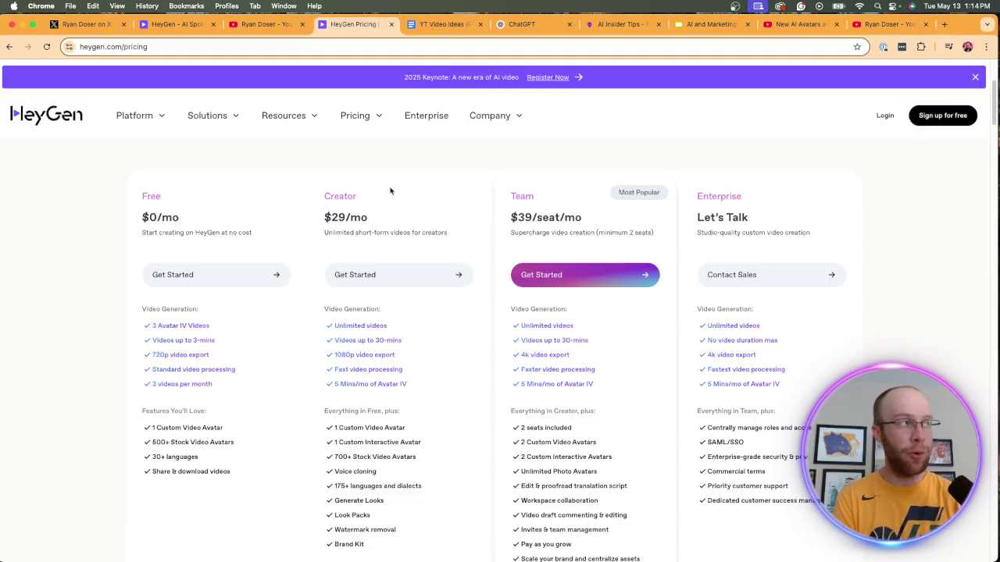
{"action": "triple_click", "coordinate": [109, 47]}
{"action": "left_click", "coordinate": [128, 164]}
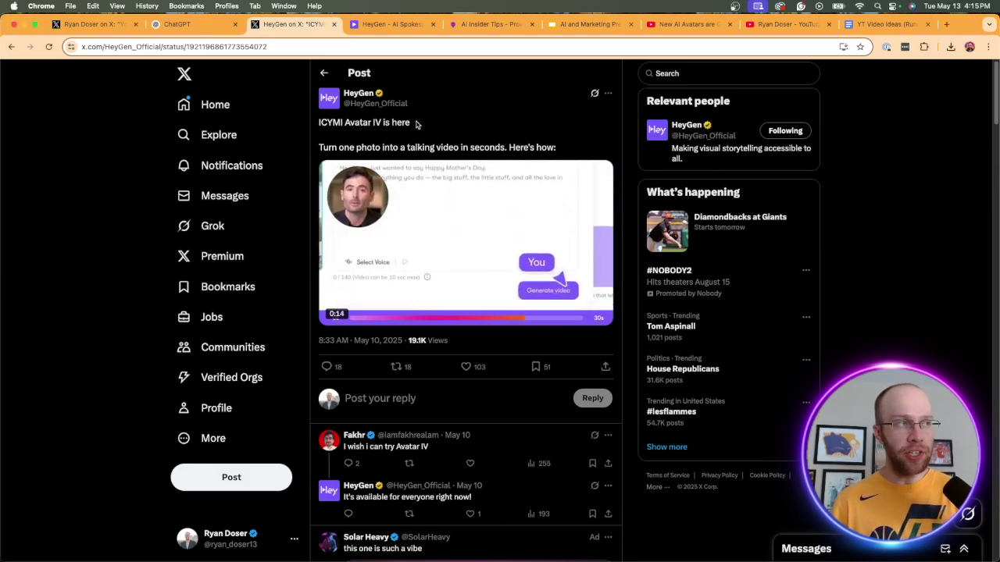
Highlight the 'Avatar IV is here' post text and URL, then return to HeyGen's home dashboard.
{"action": "left_click_drag", "start_coordinate": [412, 123], "coordinate": [346, 123]}
{"action": "left_click", "coordinate": [439, 127]}
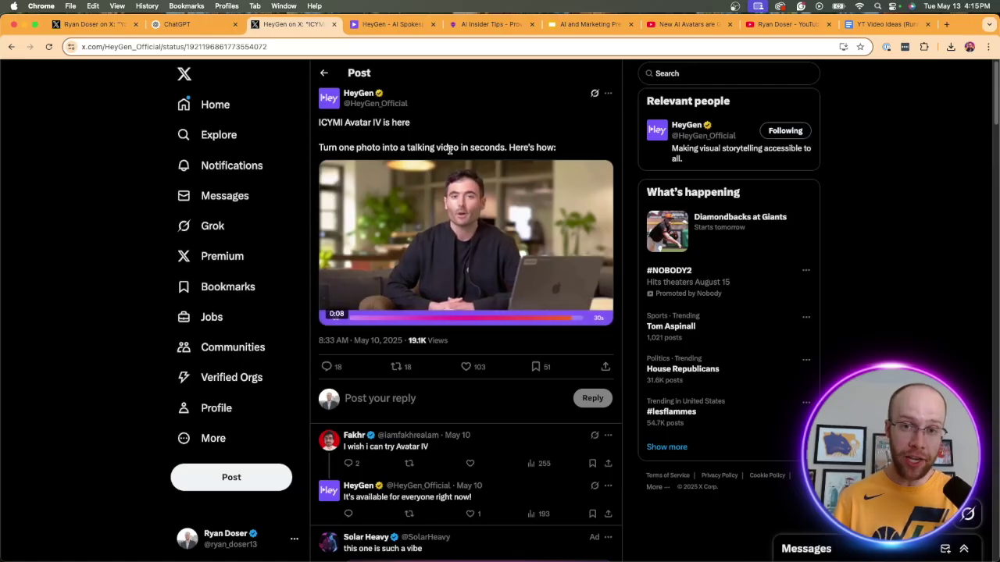
{"action": "left_click", "coordinate": [264, 47]}
{"action": "left_click", "coordinate": [286, 48]}
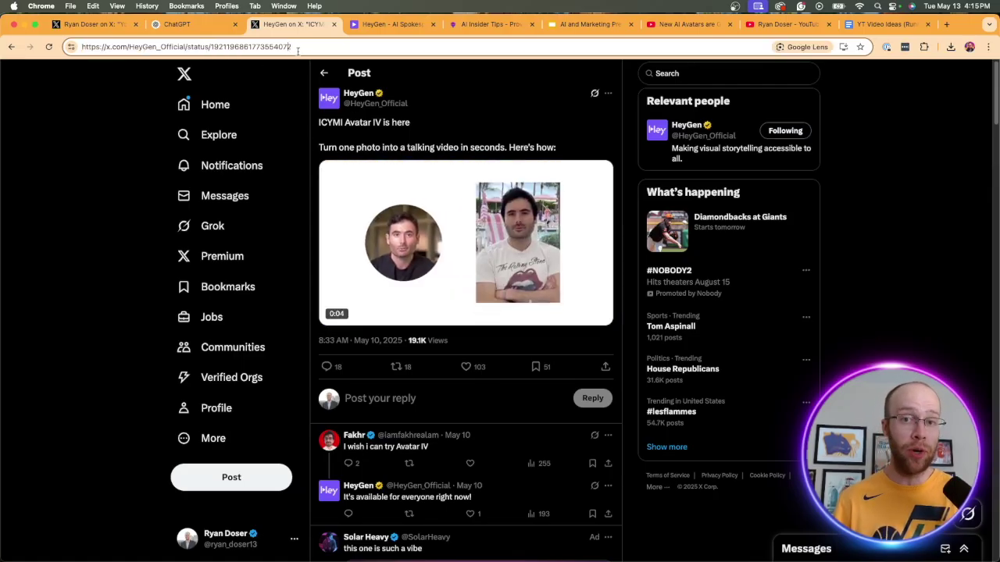
{"action": "left_click", "coordinate": [391, 24]}
{"action": "left_click", "coordinate": [150, 181]}
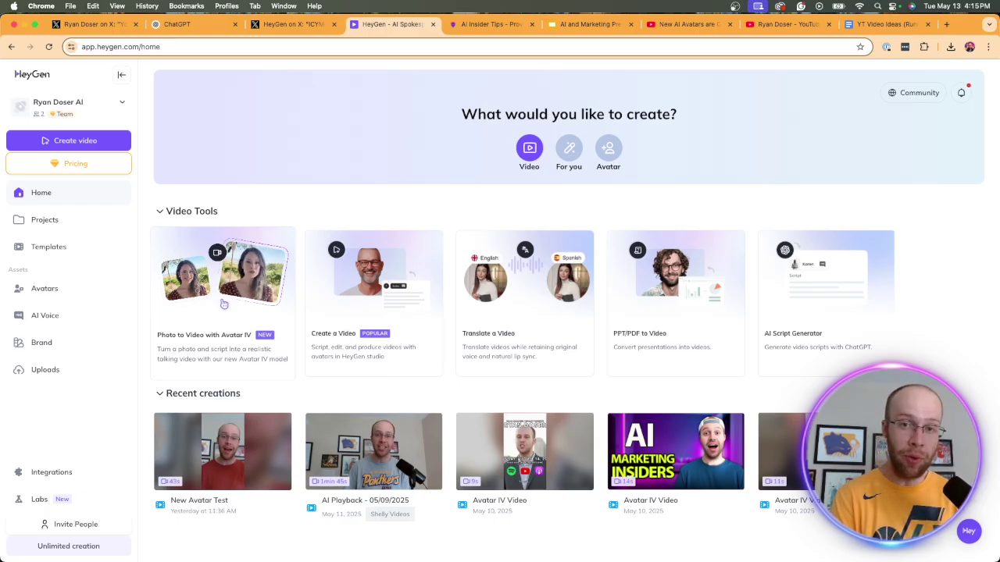
Visit HeyGen's Labs and Avatars pages, then return to the home dashboard.
{"action": "left_click", "coordinate": [78, 494]}
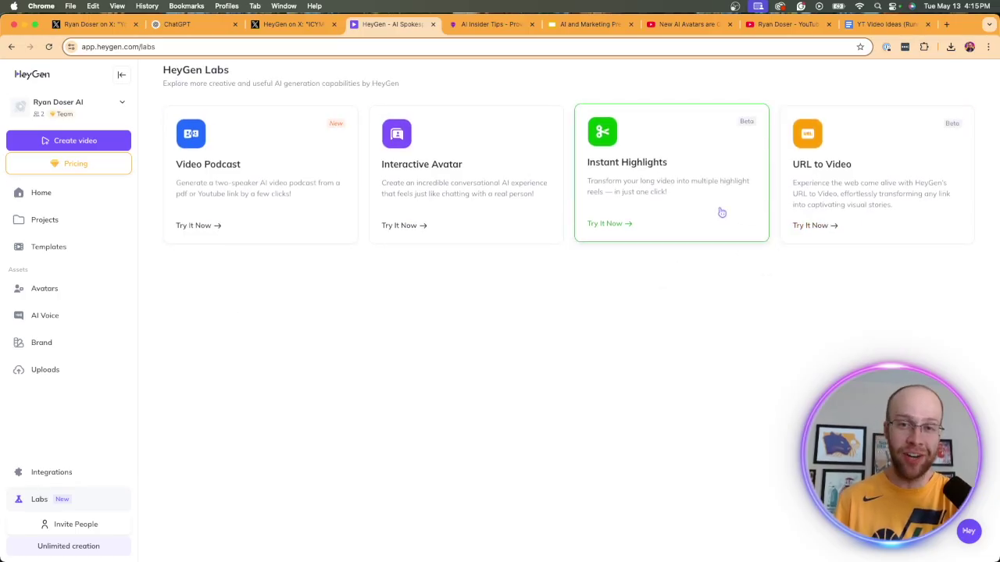
{"action": "left_click", "coordinate": [105, 288]}
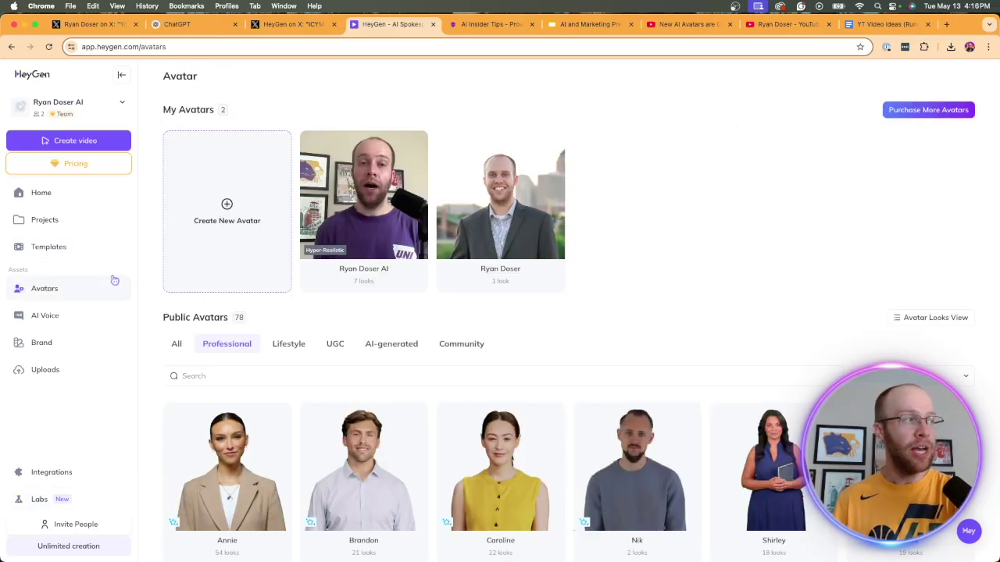
{"action": "left_click", "coordinate": [74, 200]}
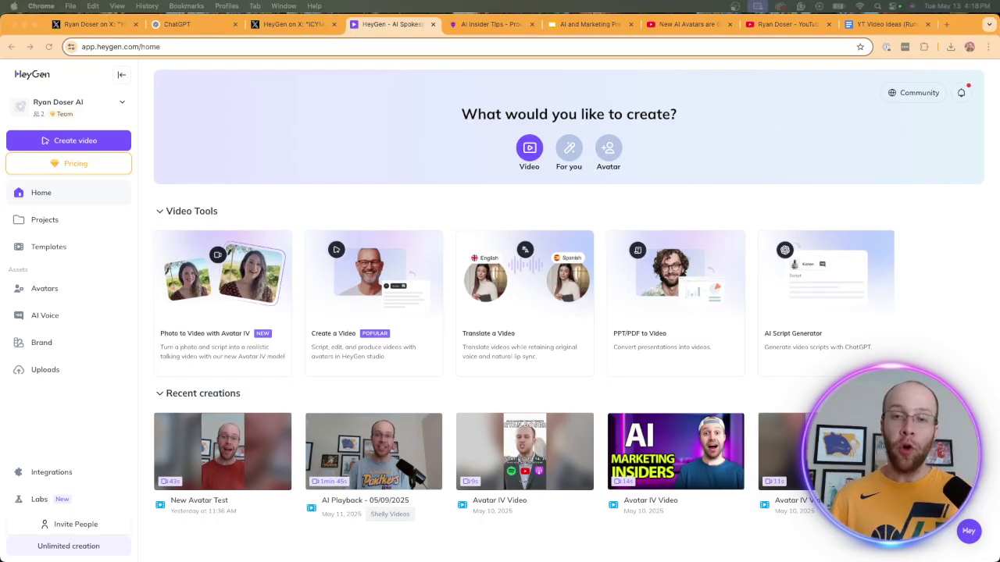
{"action": "key", "text": "super+Tab"}
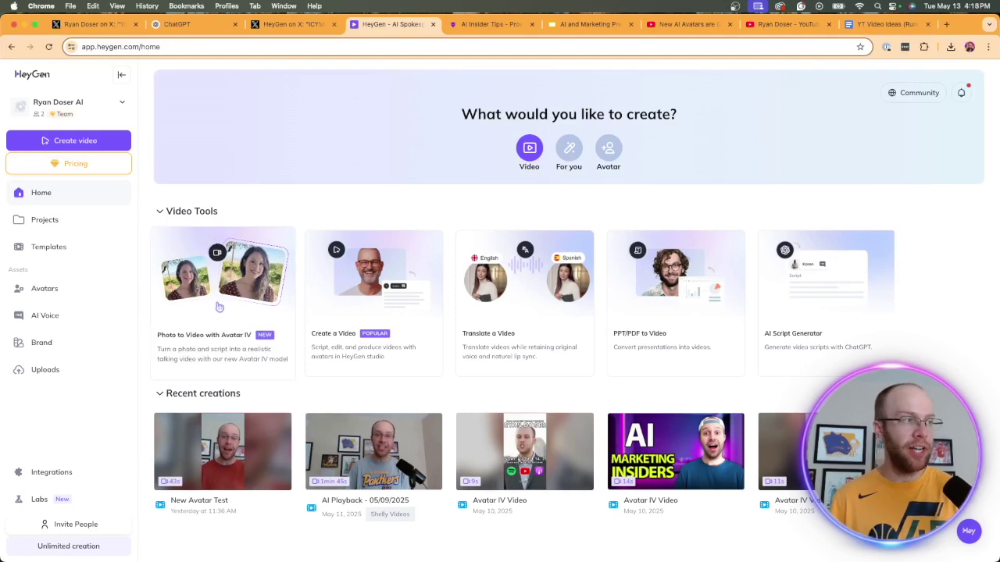
Start a Photo to Video with Avatar IV and upload headshot 1.PNG as its image.
{"action": "left_click", "coordinate": [226, 290]}
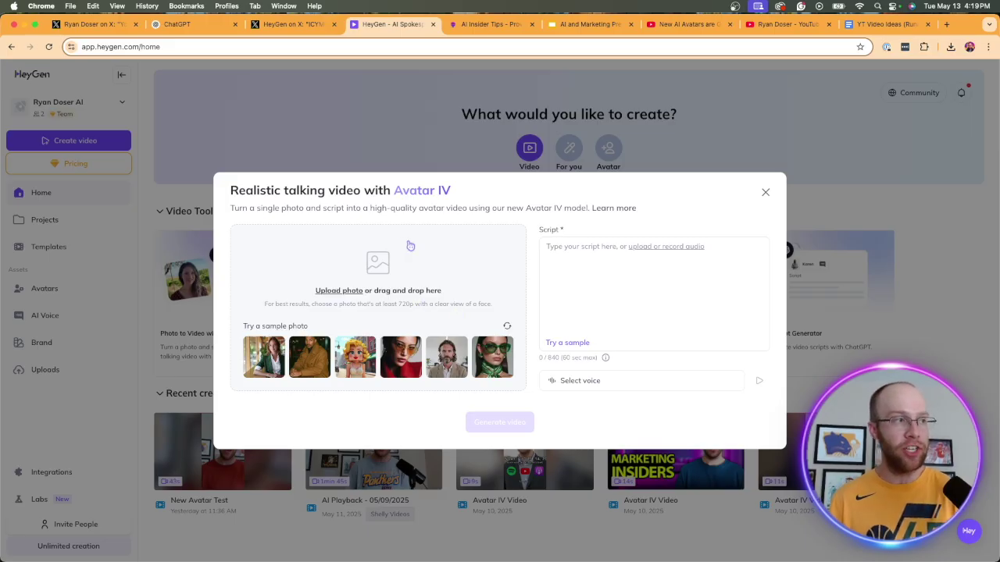
{"action": "left_click", "coordinate": [485, 244]}
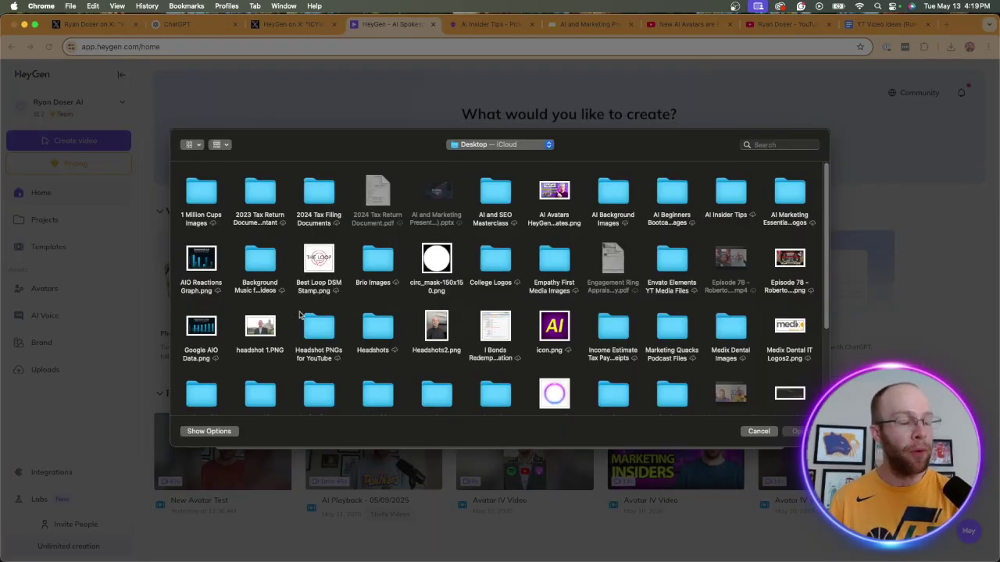
{"action": "double_click", "coordinate": [264, 328]}
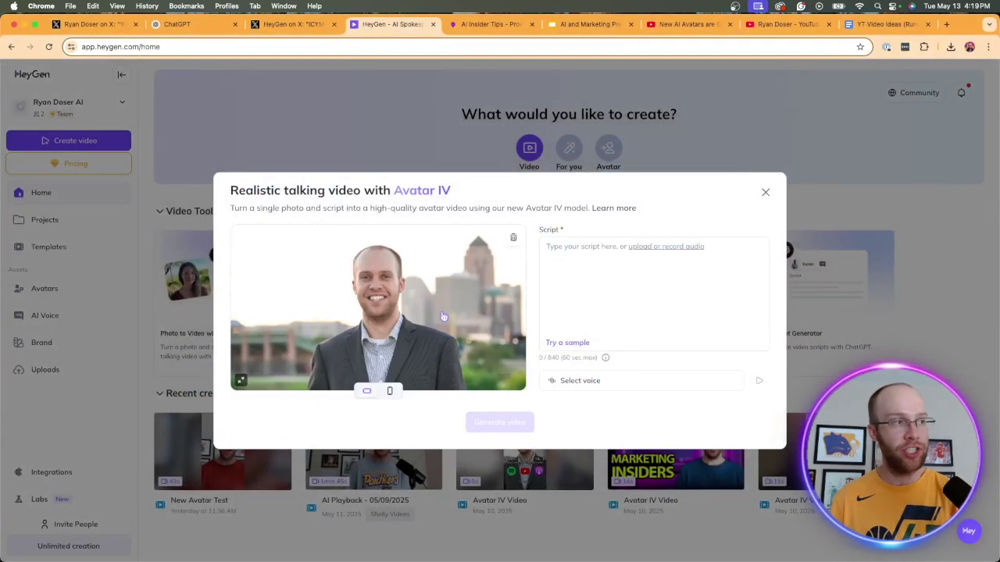
Type a script introducing the creator by name, welcoming viewers to the YouTube channel, asking them to like.
{"action": "left_click", "coordinate": [596, 263]}
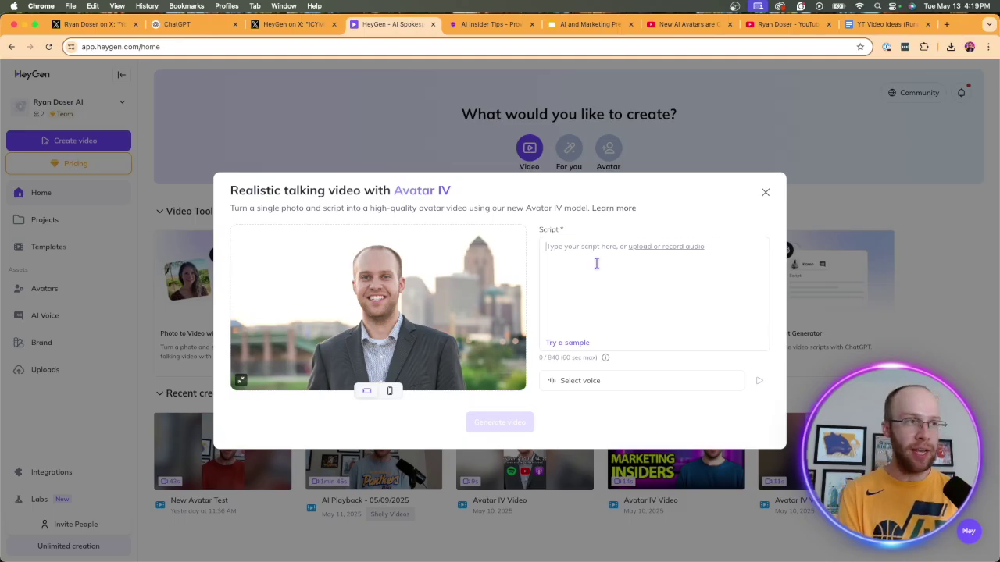
{"action": "type", "text": "Hey guys my"}
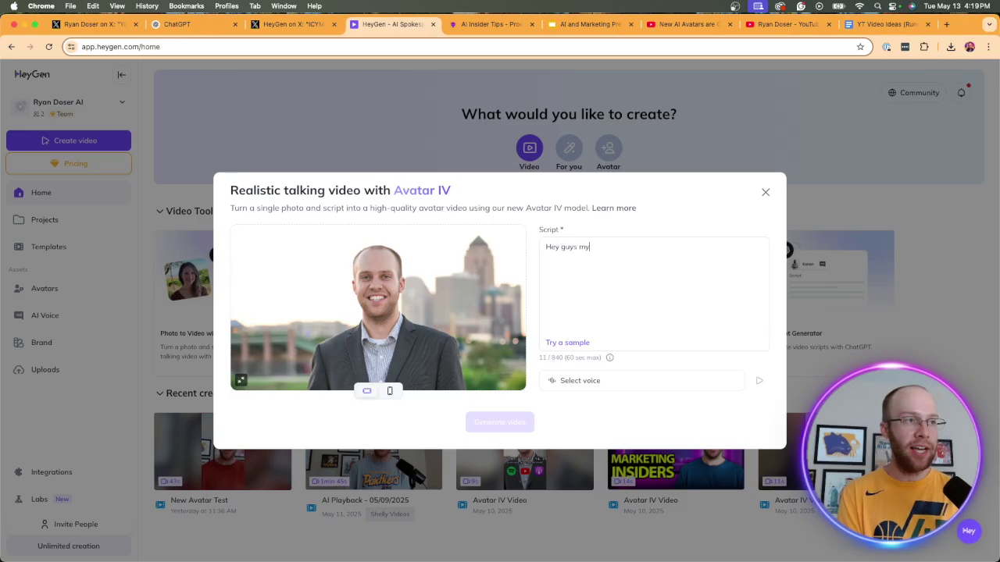
{"action": "type", "text": " name is Ryan Doser "}
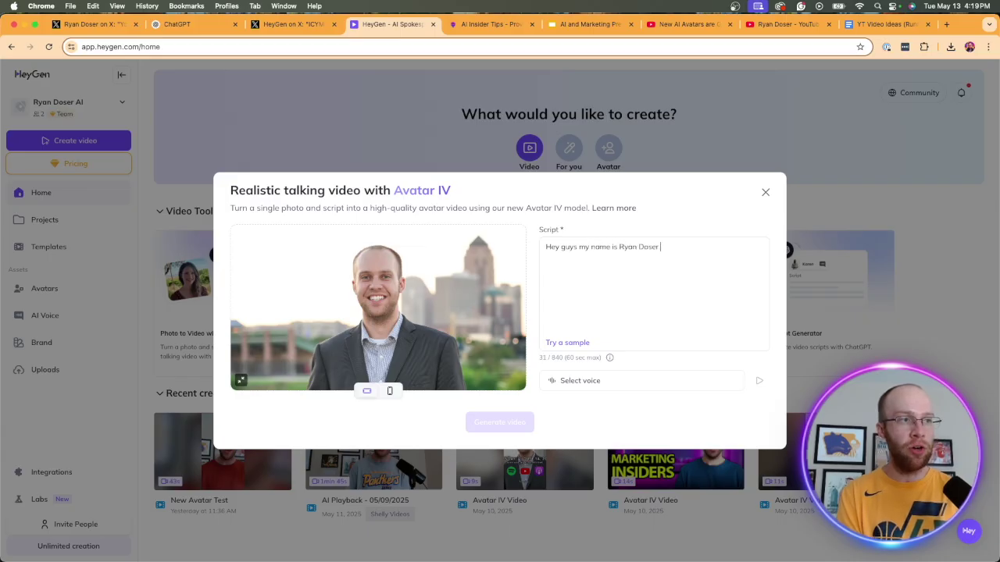
{"action": "type", "text": "and welcome to my YouTube Channel!"}
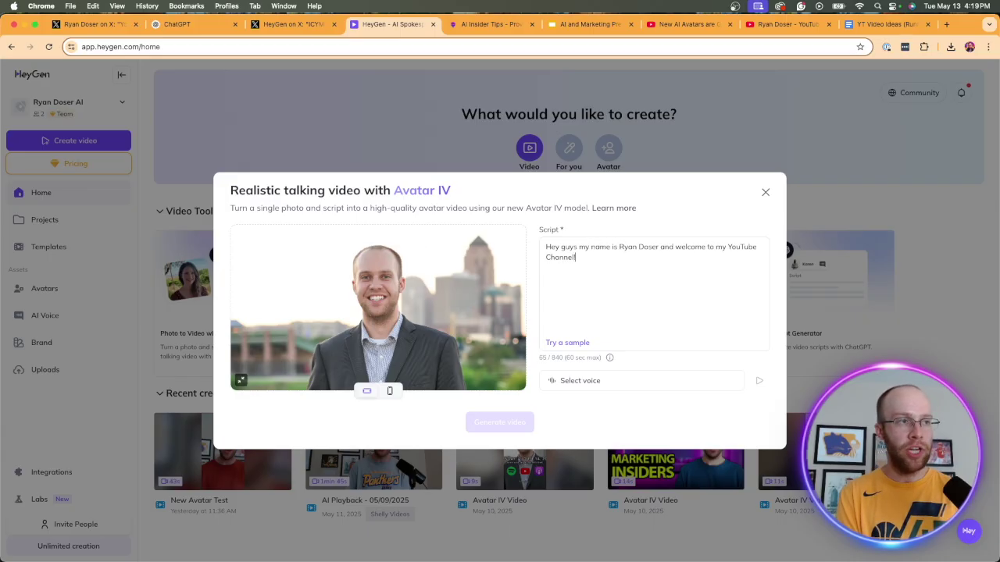
{"action": "type", "text": " Be sure to like and subscribe."}
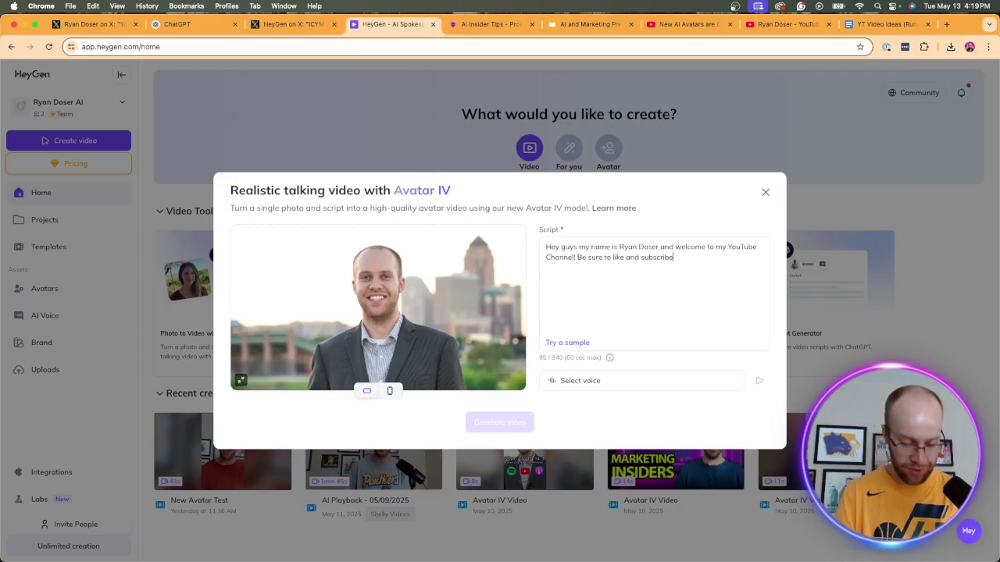
Choose the creator's own AI voice clone from My Voices for the Avatar IV video.
{"action": "left_click", "coordinate": [600, 382]}
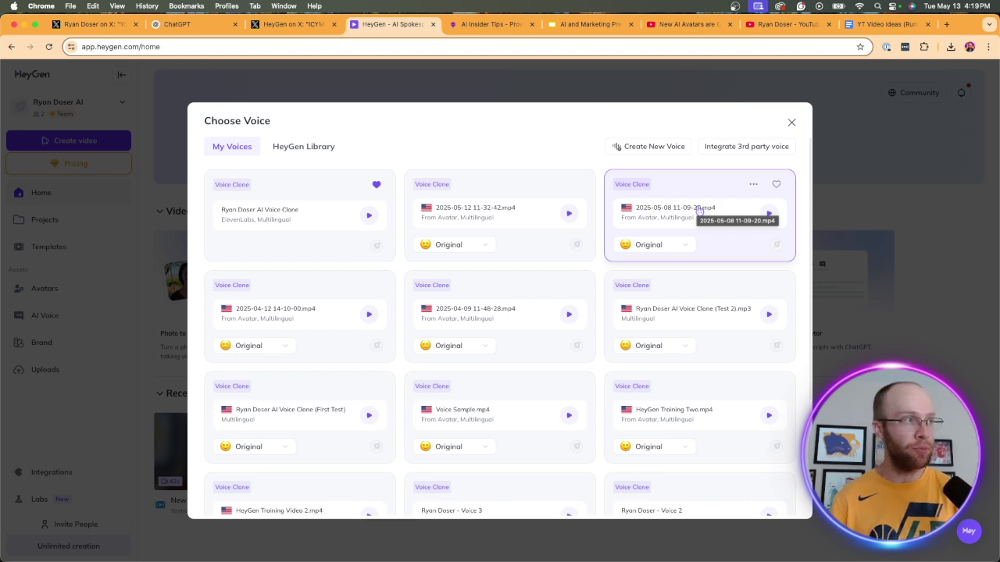
{"action": "left_click", "coordinate": [313, 146]}
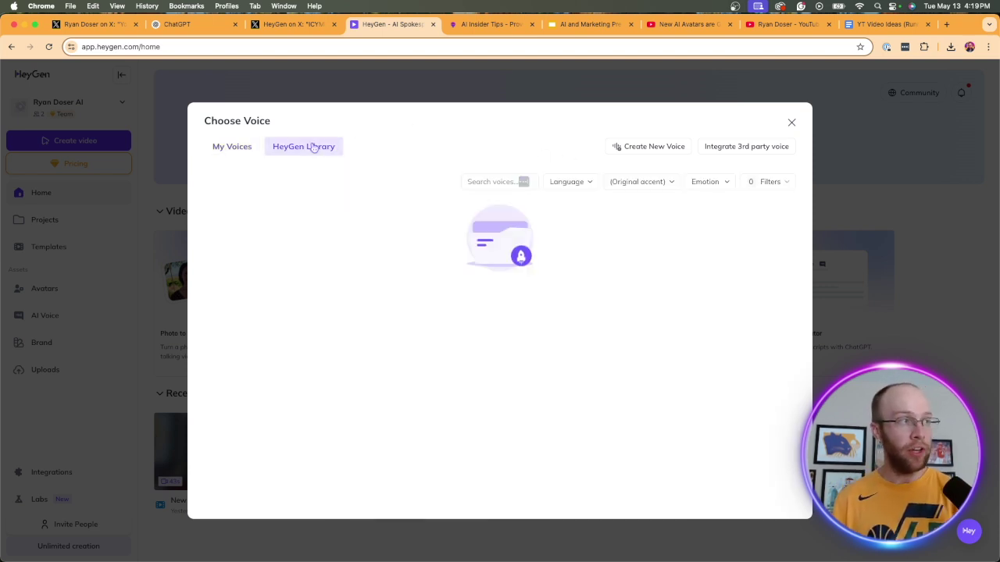
{"action": "left_click", "coordinate": [249, 146]}
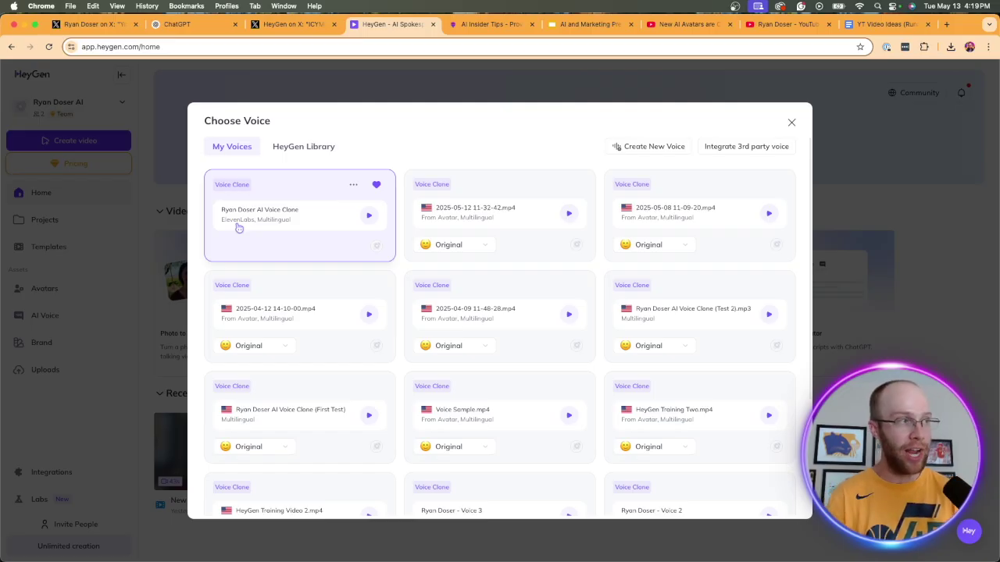
{"action": "left_click", "coordinate": [274, 191]}
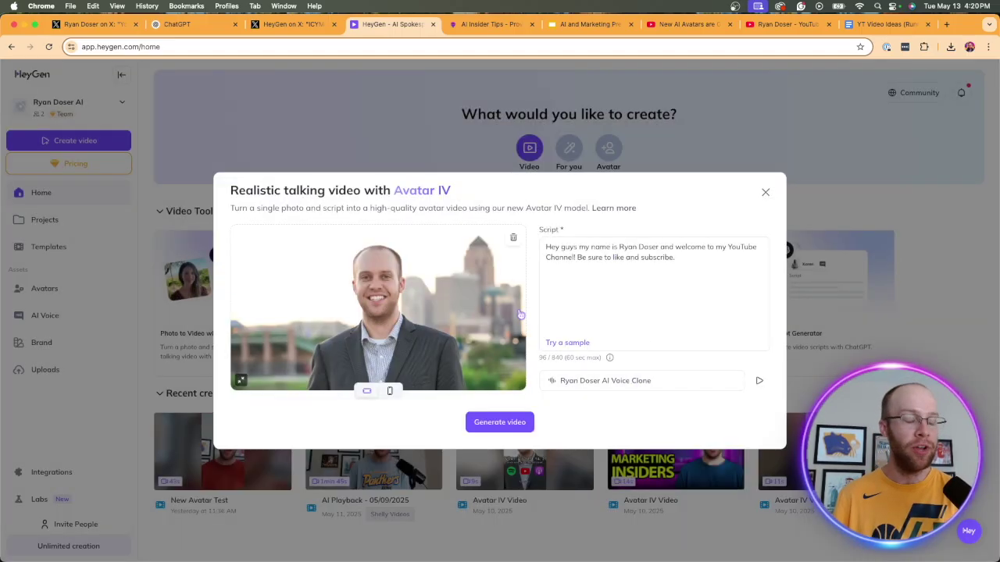
Set the Avatar IV video to Portrait orientation and generate it.
{"action": "left_click", "coordinate": [391, 392]}
{"action": "left_click", "coordinate": [280, 418]}
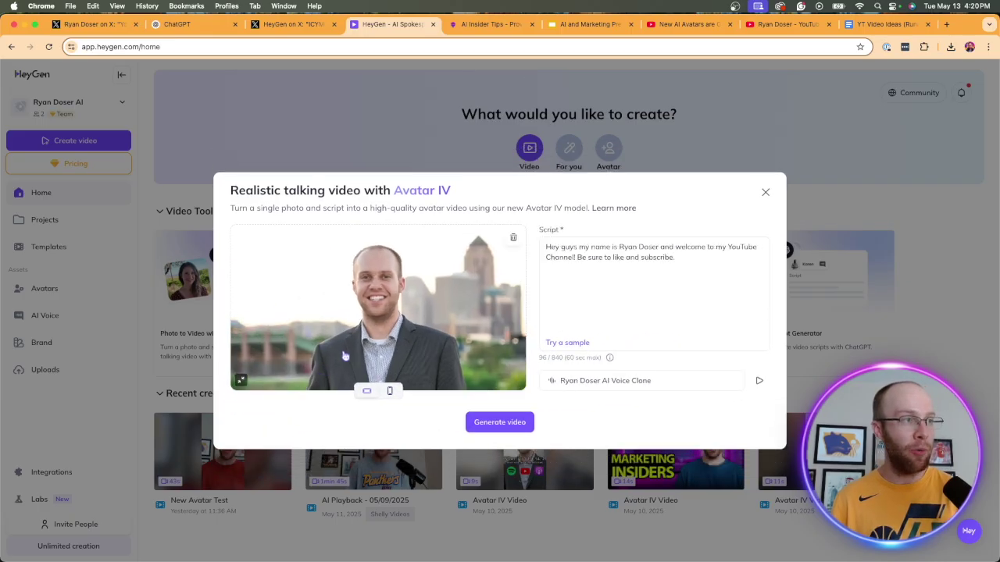
{"action": "left_click", "coordinate": [390, 391]}
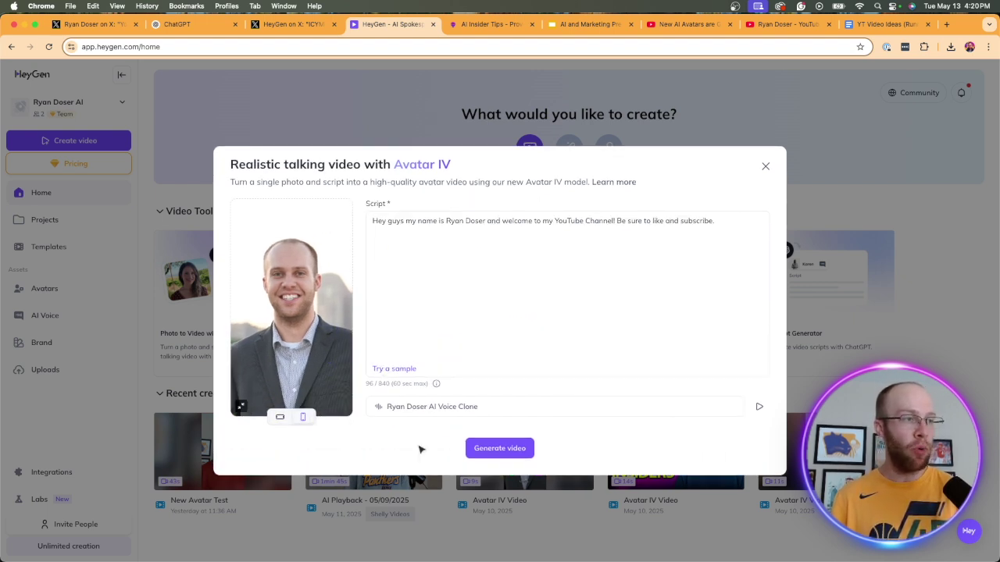
{"action": "left_click", "coordinate": [481, 452]}
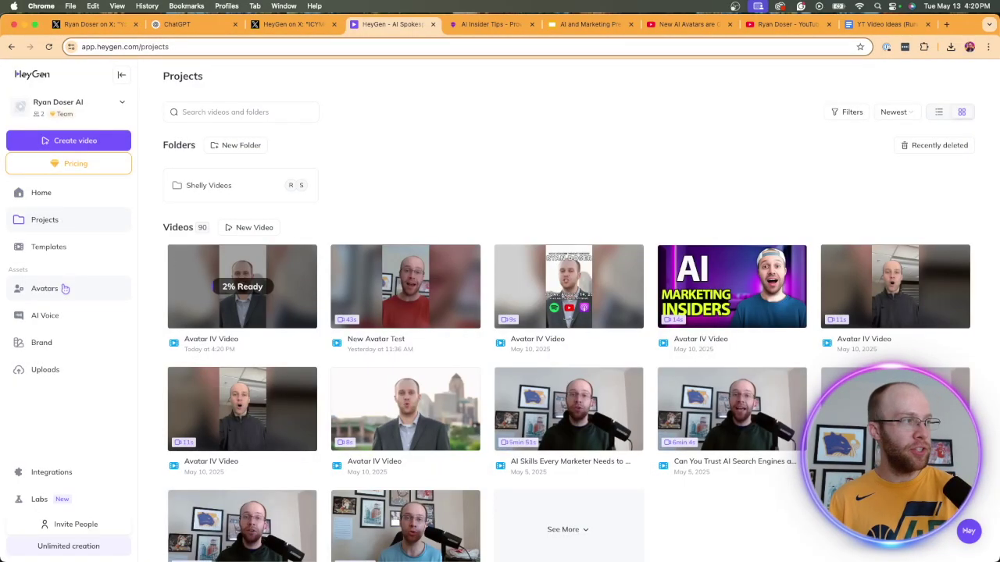
Start a Photo to Video Avatar IV using the Biggest Update thumbnail as the photo.
{"action": "left_click", "coordinate": [59, 197]}
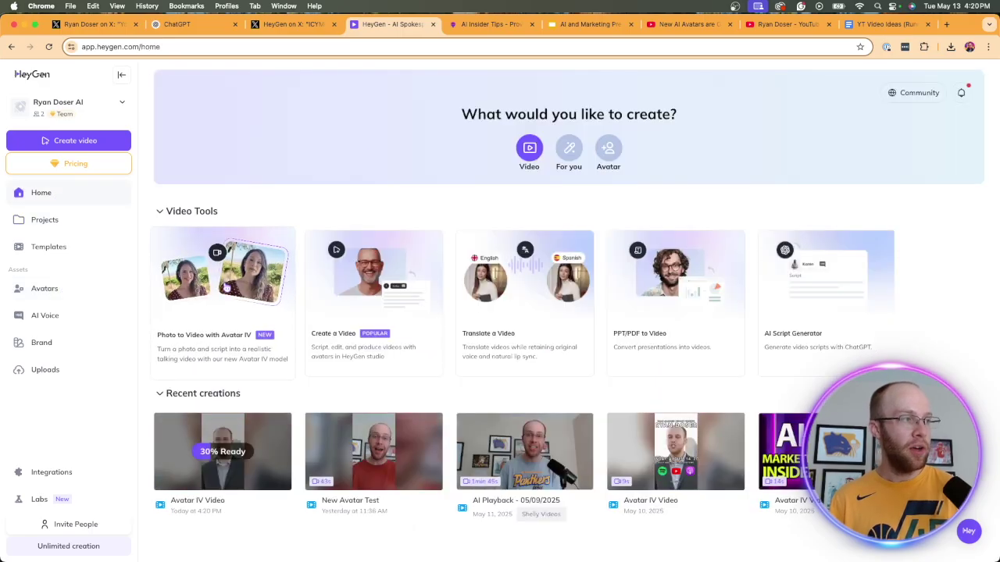
{"action": "left_click", "coordinate": [226, 286]}
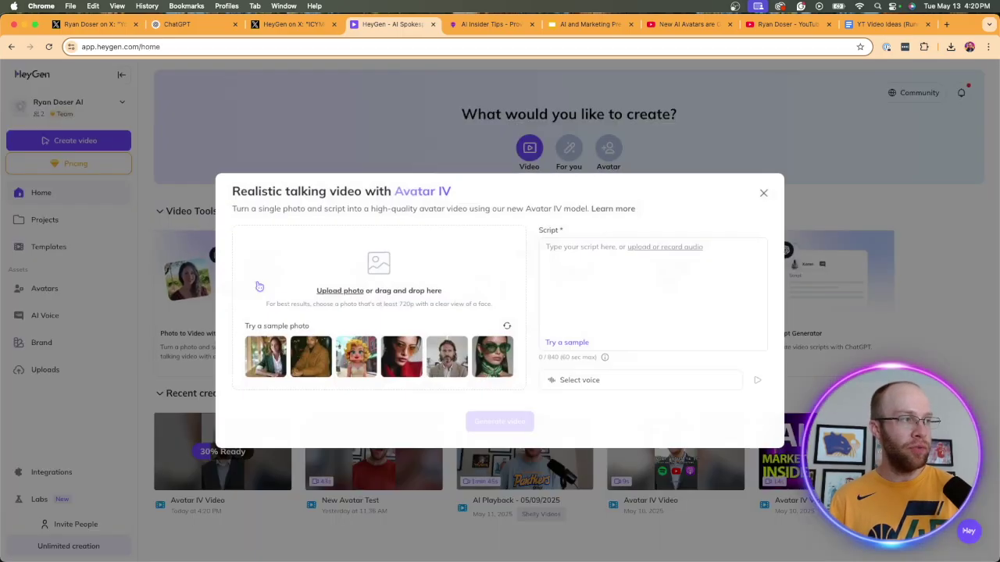
{"action": "left_click", "coordinate": [376, 262]}
{"action": "double_click", "coordinate": [553, 216]}
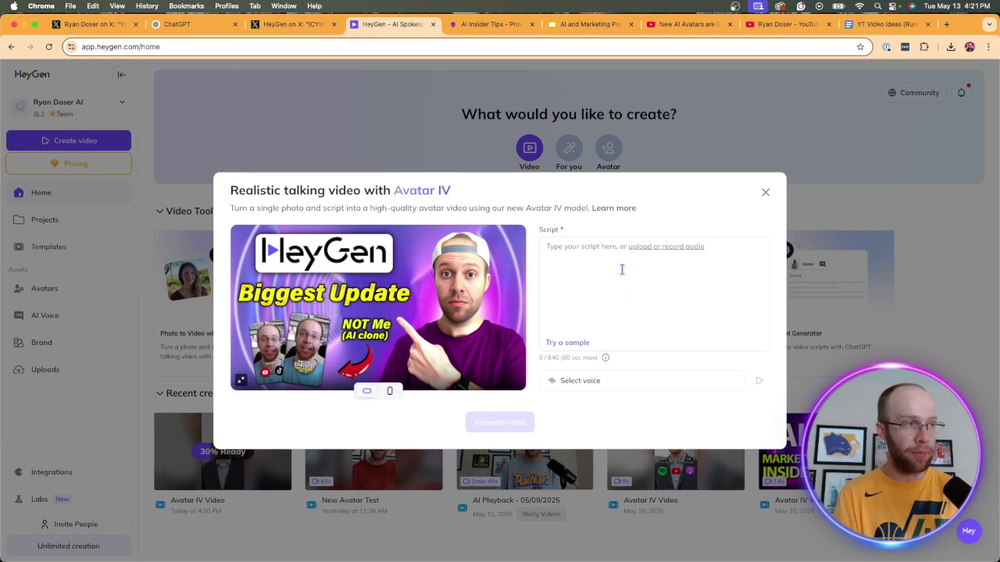
Script 'Hey guys check out my YouTube video about', voice it with the AI clone, and generate.
{"action": "type", "text": "Hey guys ch"}
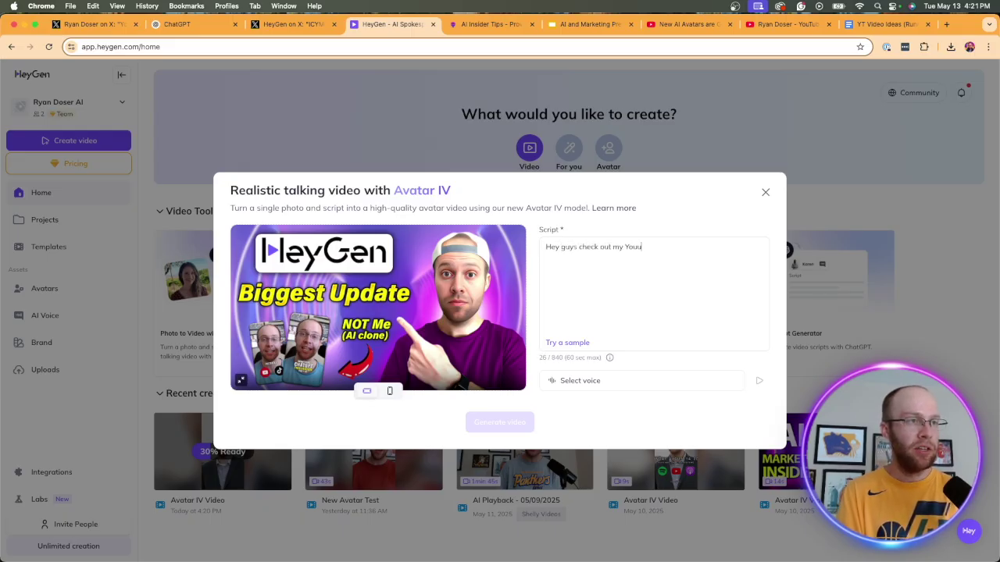
{"action": "type", "text": "eck out my YouTube video about HeyGen!"}
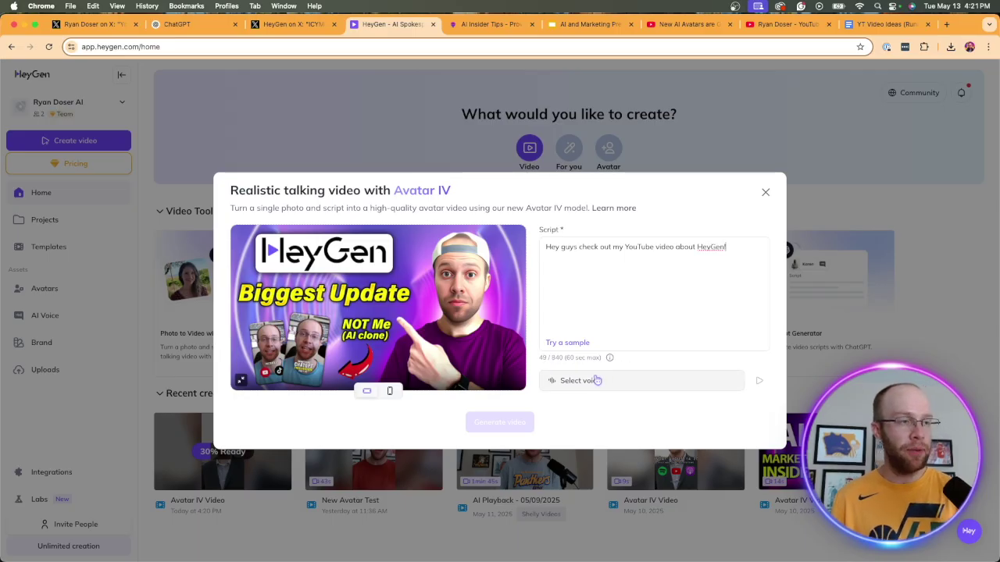
{"action": "left_click", "coordinate": [596, 380]}
{"action": "left_click", "coordinate": [285, 197]}
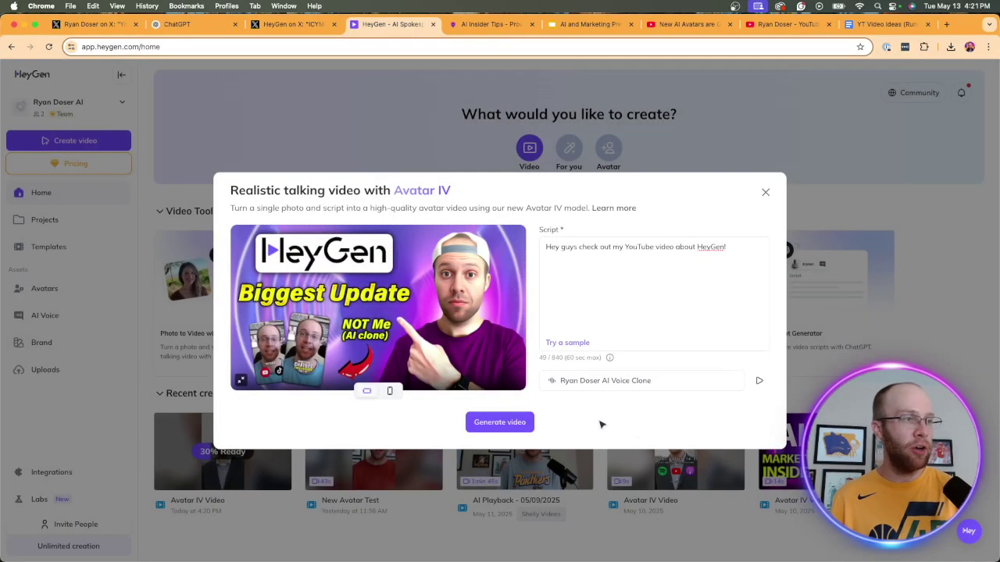
{"action": "left_click", "coordinate": [500, 422]}
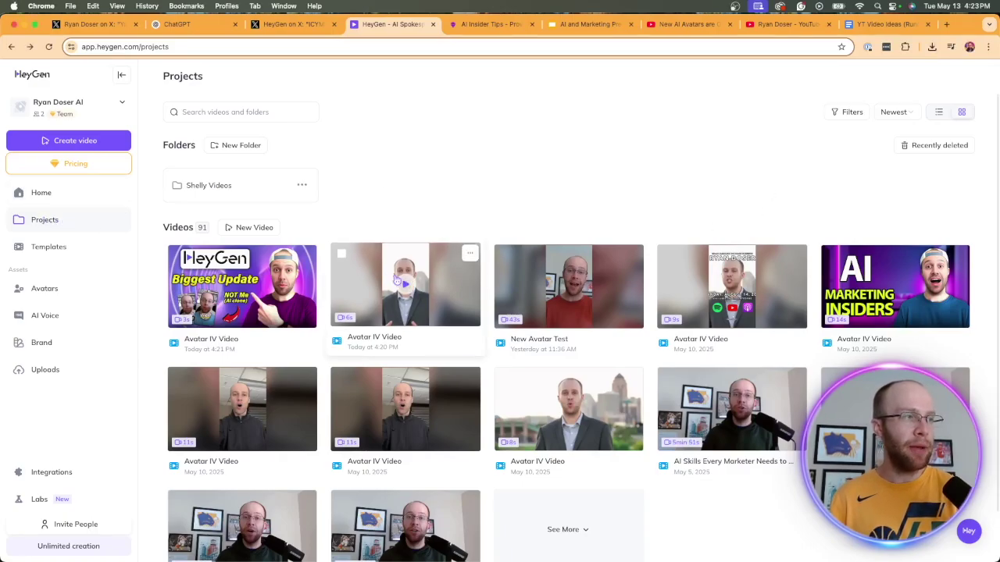
Play the portrait 4:20 PM Avatar IV video, then the Biggest Update thumbnail video.
{"action": "left_click", "coordinate": [437, 267]}
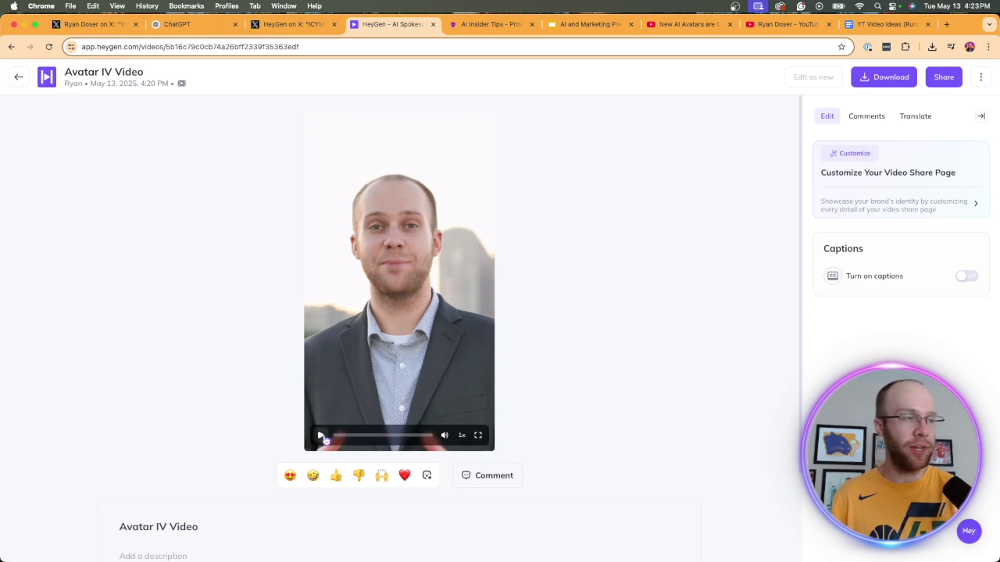
{"action": "left_click", "coordinate": [322, 437]}
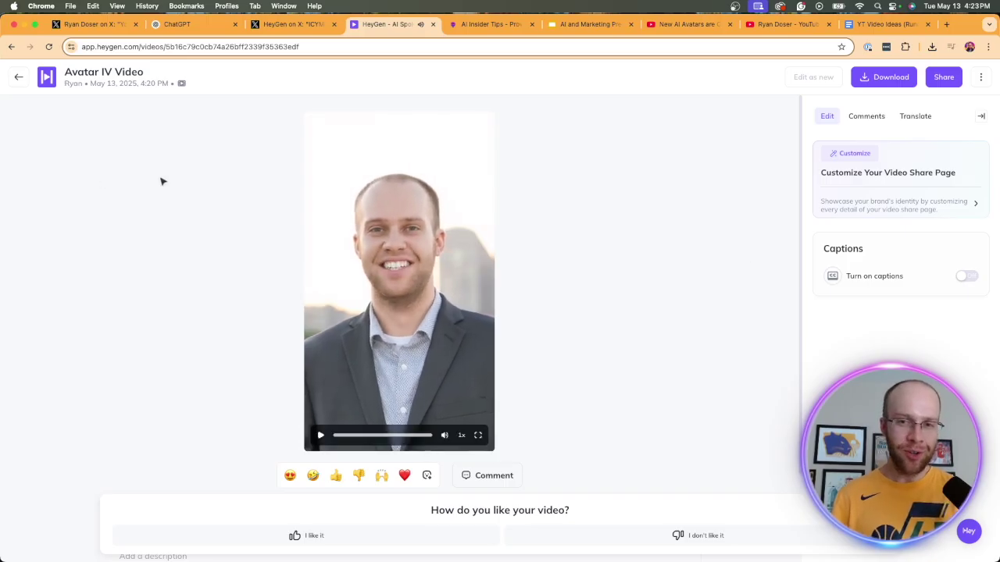
{"action": "left_click", "coordinate": [19, 77]}
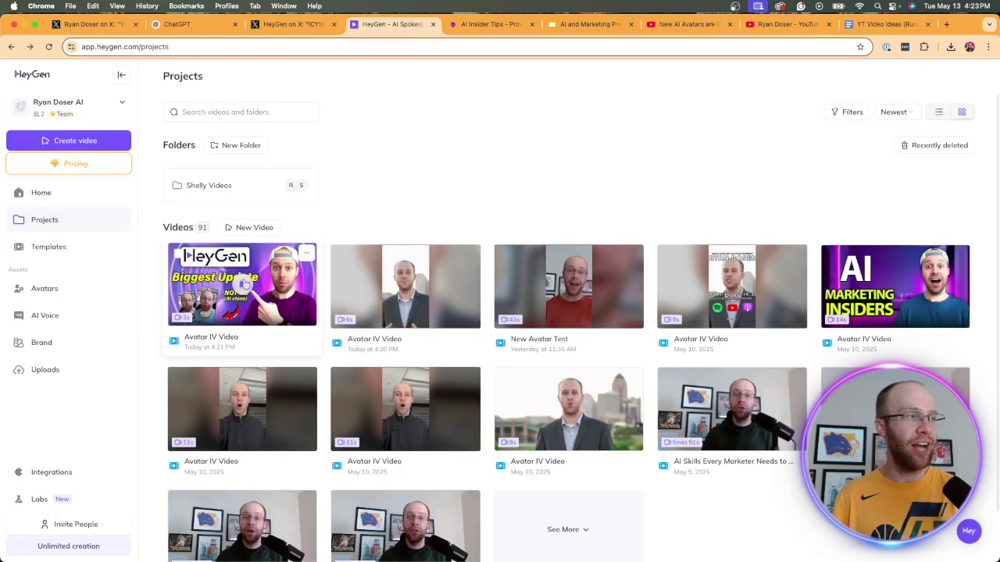
{"action": "left_click", "coordinate": [251, 283]}
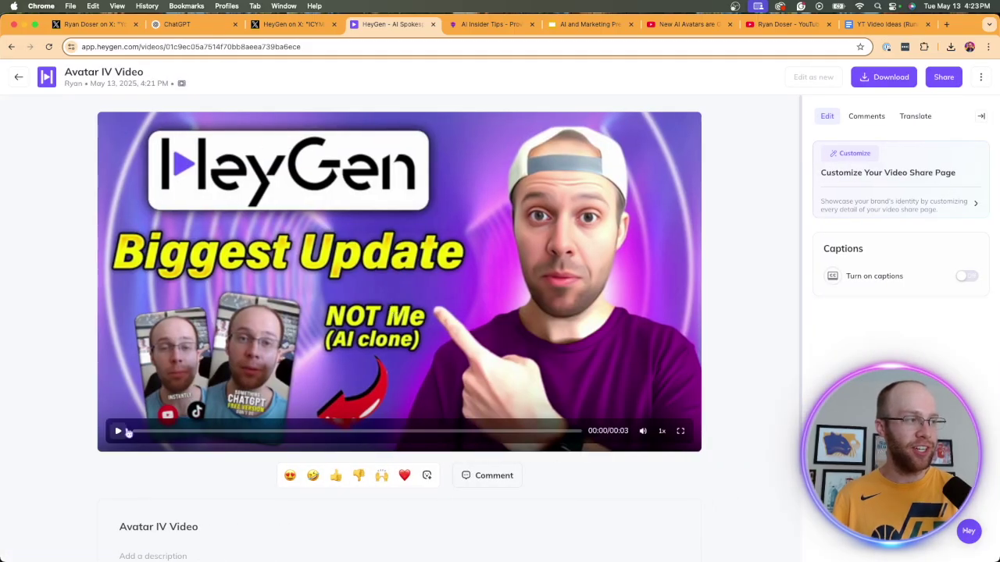
{"action": "left_click", "coordinate": [118, 431]}
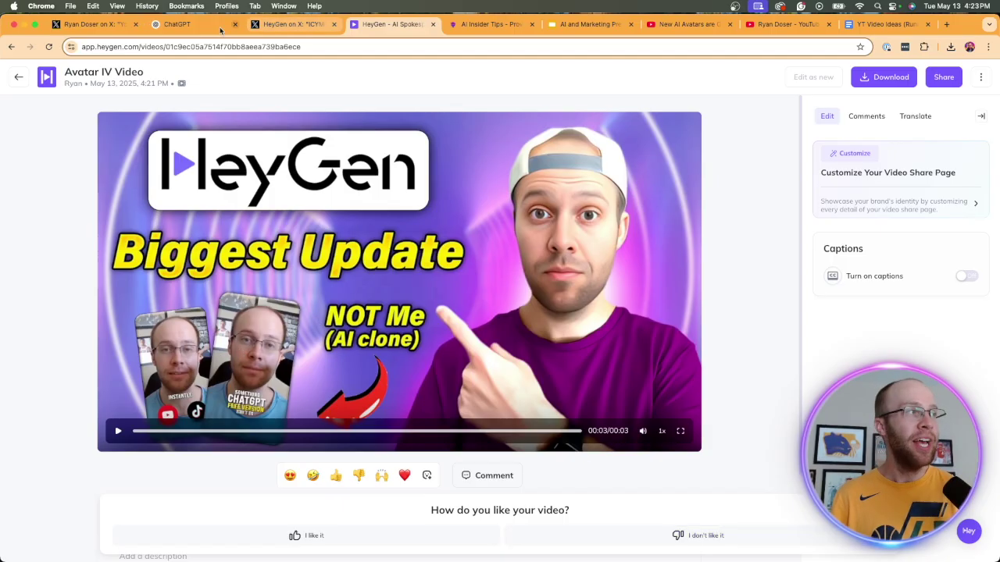
On the X thread, replay the Casual Headshot avatar video from the start and pause it at the end.
{"action": "left_click", "coordinate": [113, 29]}
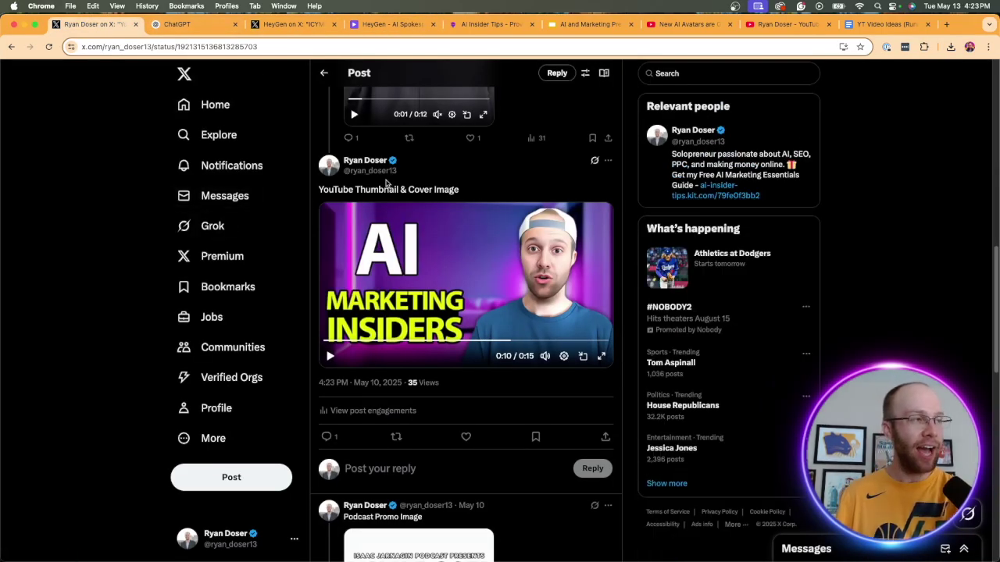
{"action": "scroll", "coordinate": [498, 246], "scroll_direction": "up", "scroll_amount": 5}
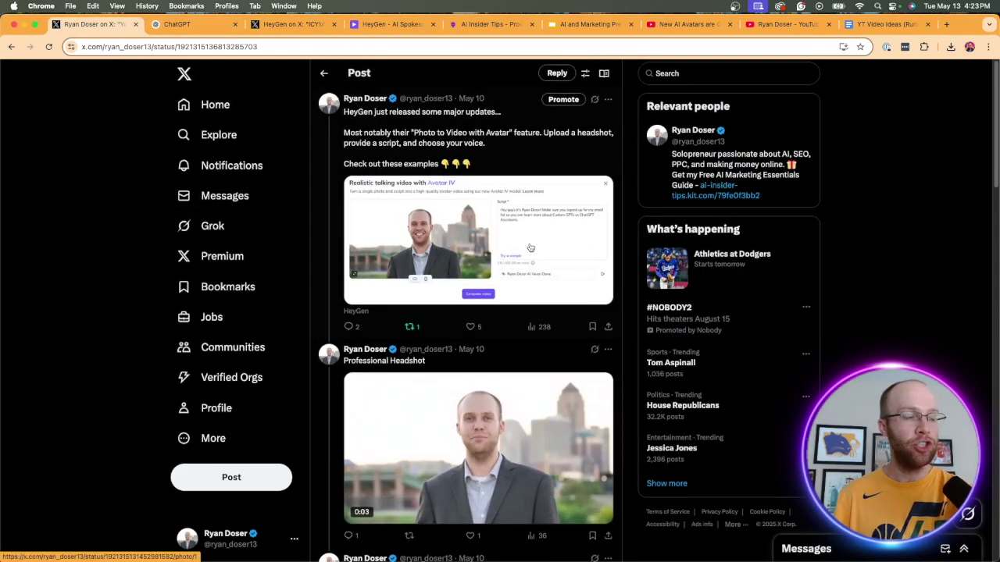
{"action": "scroll", "coordinate": [477, 301], "scroll_direction": "down", "scroll_amount": 3}
{"action": "scroll", "coordinate": [476, 301], "scroll_direction": "down", "scroll_amount": 3}
{"action": "scroll", "coordinate": [390, 367], "scroll_direction": "up", "scroll_amount": 1}
{"action": "left_click", "coordinate": [353, 402]}
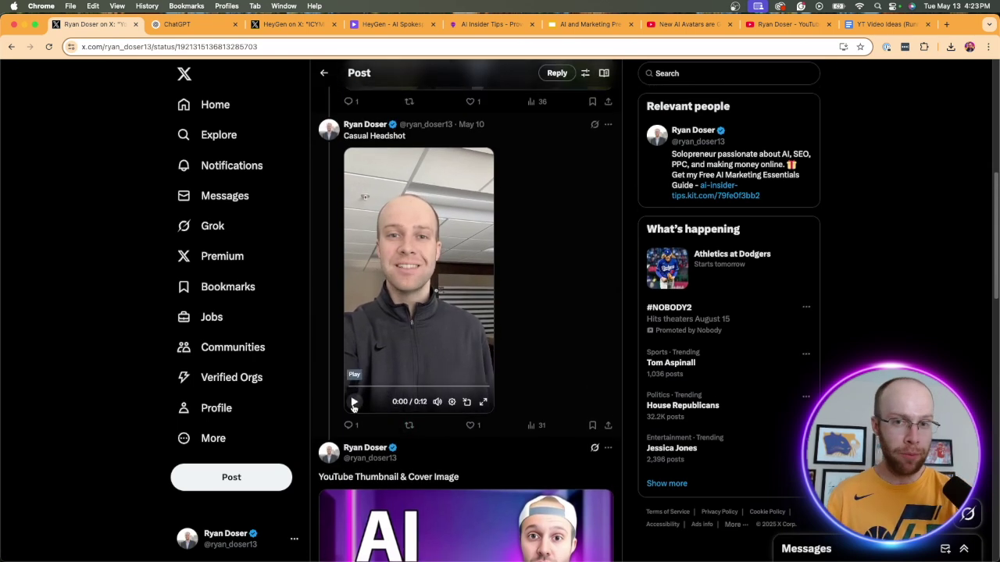
{"action": "left_click", "coordinate": [354, 402]}
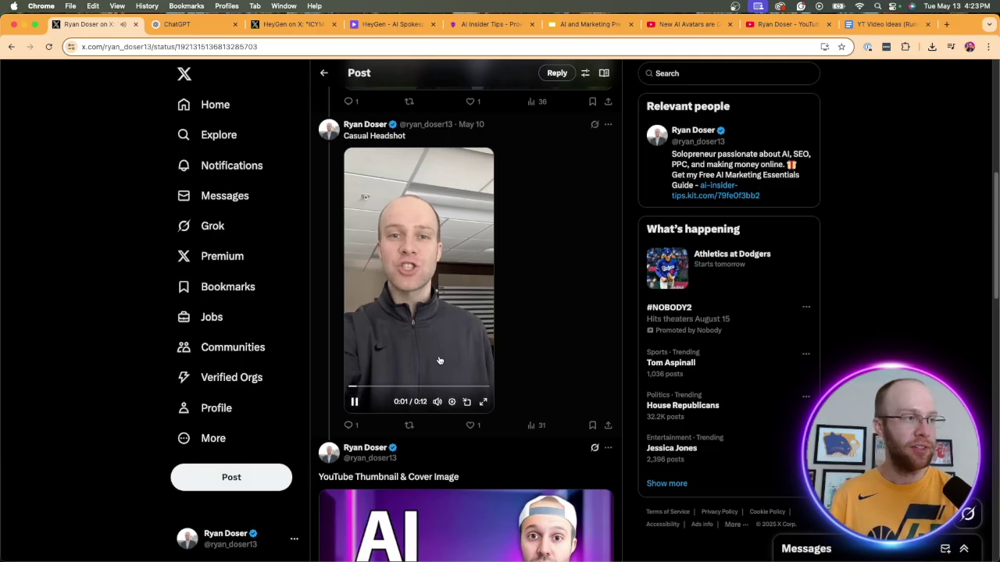
{"action": "mouse_move", "coordinate": [437, 401]}
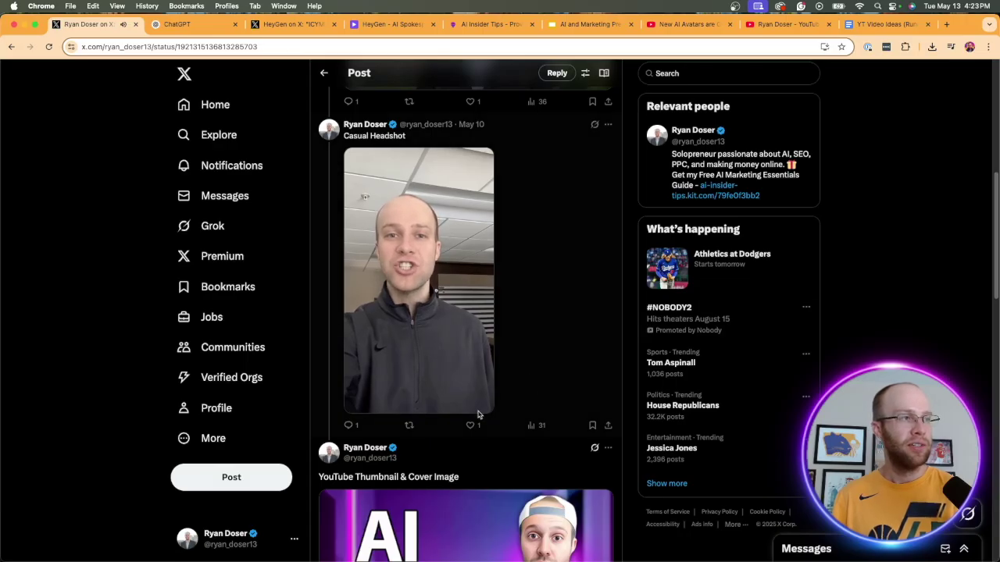
{"action": "left_click", "coordinate": [356, 402]}
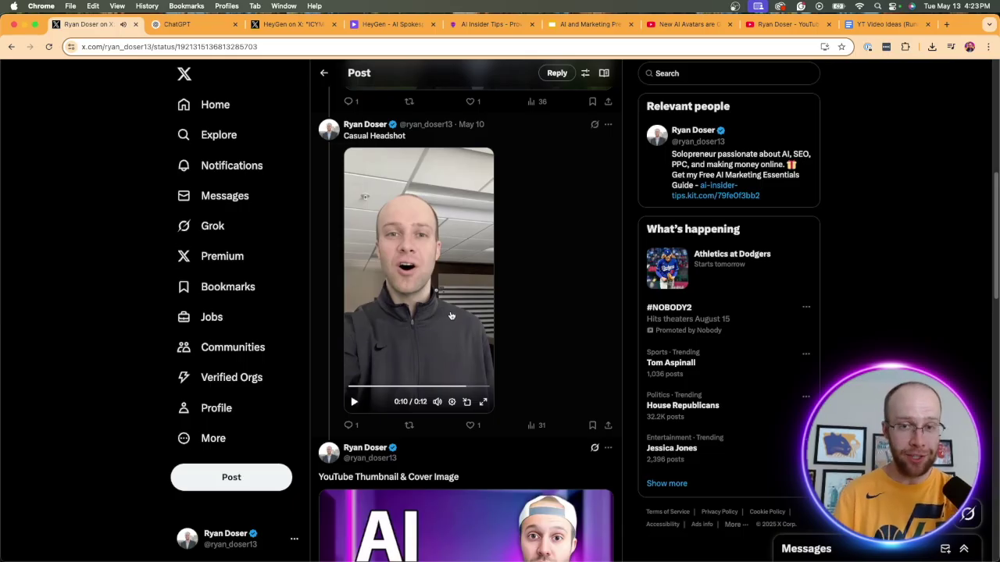
{"action": "scroll", "coordinate": [451, 316], "scroll_direction": "down", "scroll_amount": 8}
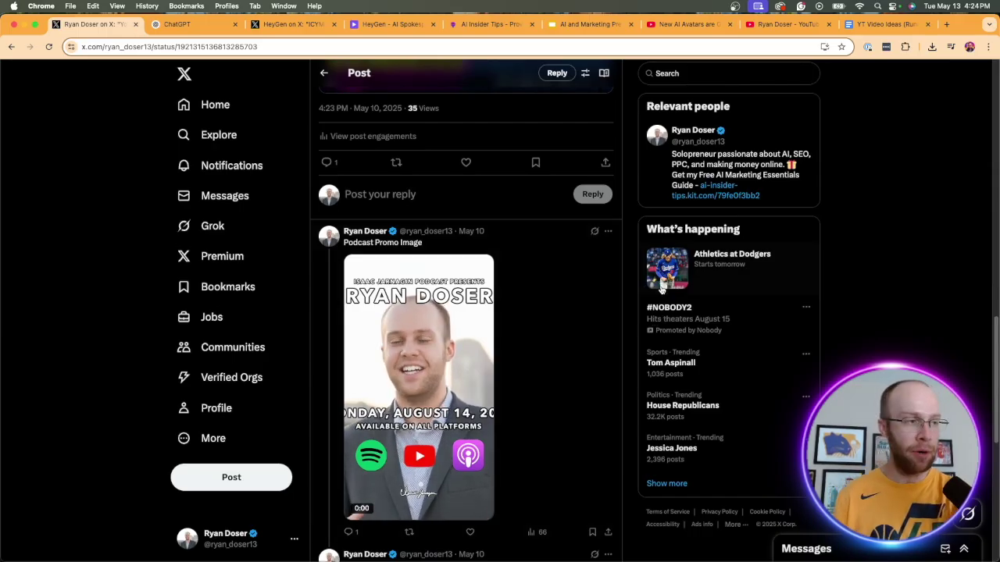
Unmute the Podcast Promo Image video, then scroll back up the HeyGen thread.
{"action": "scroll", "coordinate": [478, 298], "scroll_direction": "down", "scroll_amount": 3}
{"action": "scroll", "coordinate": [478, 298], "scroll_direction": "up", "scroll_amount": 2}
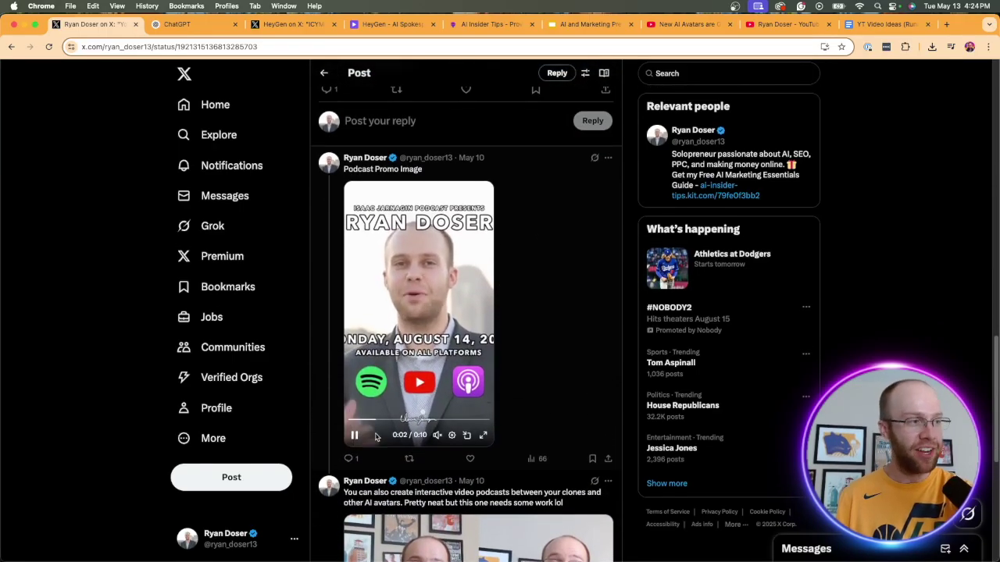
{"action": "left_click", "coordinate": [437, 435]}
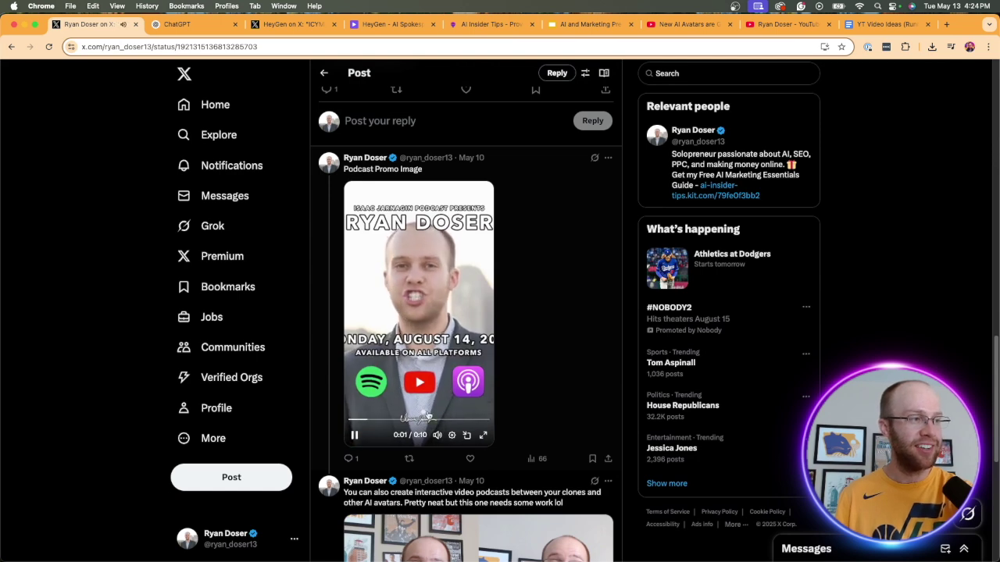
{"action": "scroll", "coordinate": [558, 284], "scroll_direction": "up", "scroll_amount": 1}
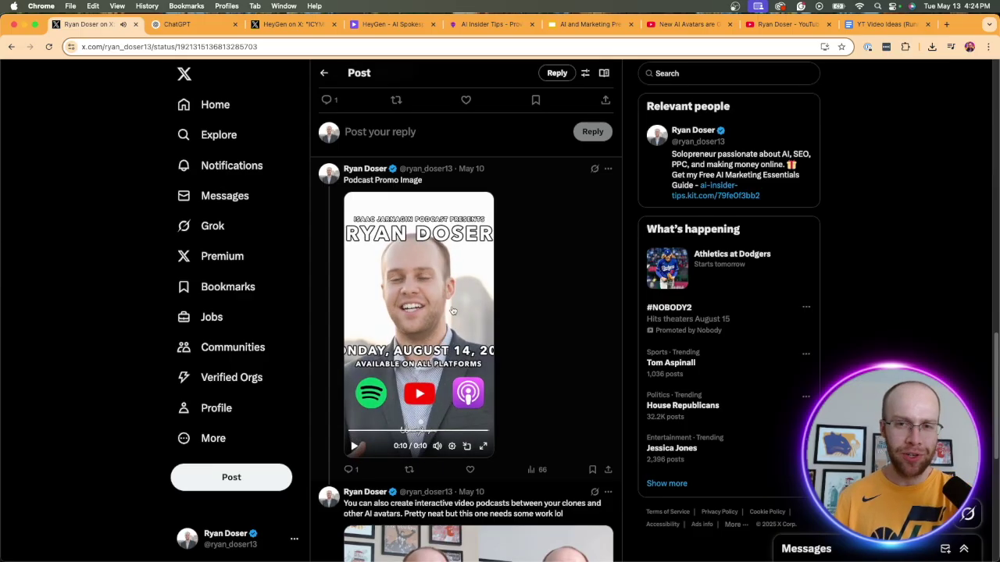
{"action": "scroll", "coordinate": [453, 310], "scroll_direction": "up", "scroll_amount": 15}
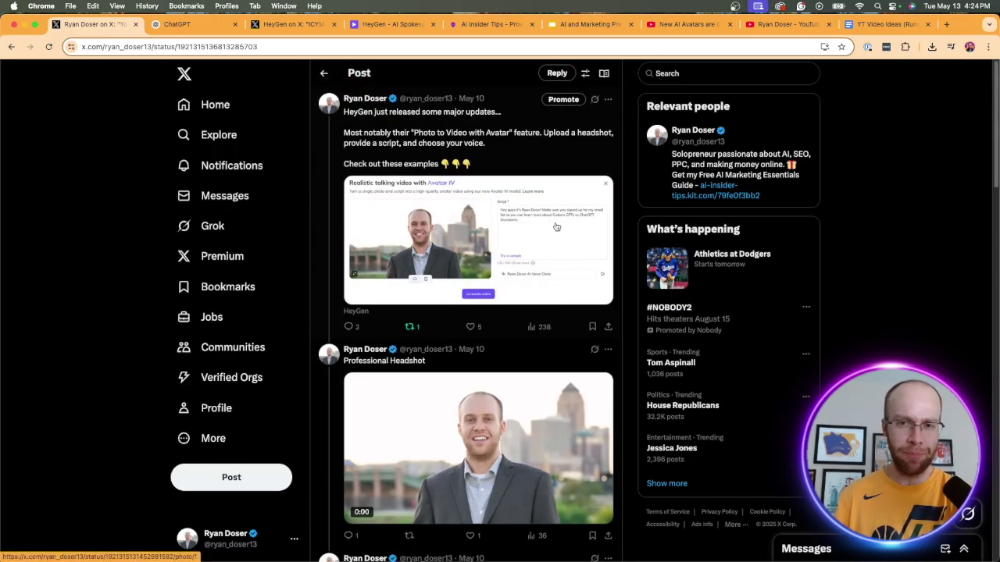
Go from HeyGen's video page to the Home dashboard and open the URL to Video tool.
{"action": "left_click", "coordinate": [389, 24]}
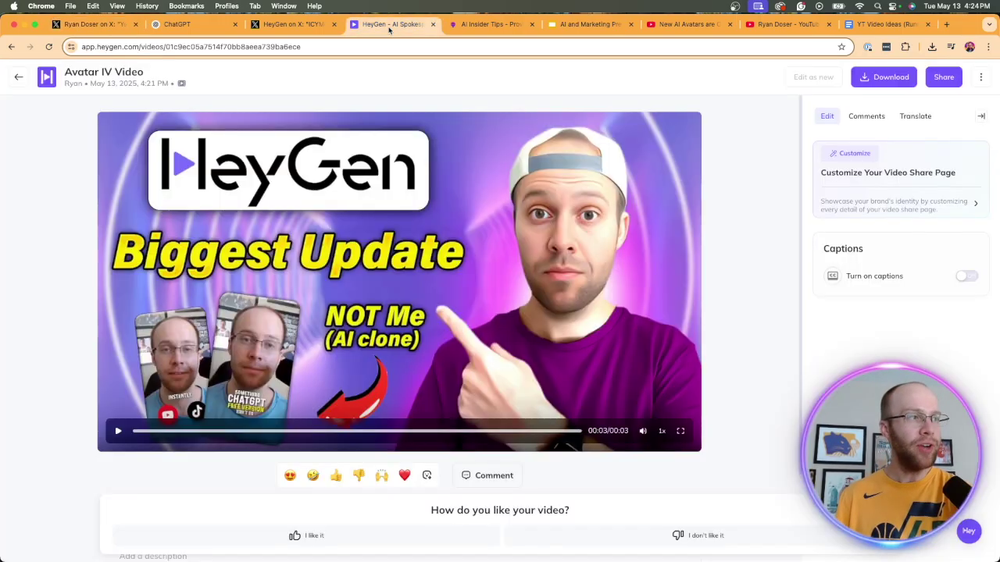
{"action": "left_click", "coordinate": [19, 78]}
{"action": "left_click", "coordinate": [69, 201]}
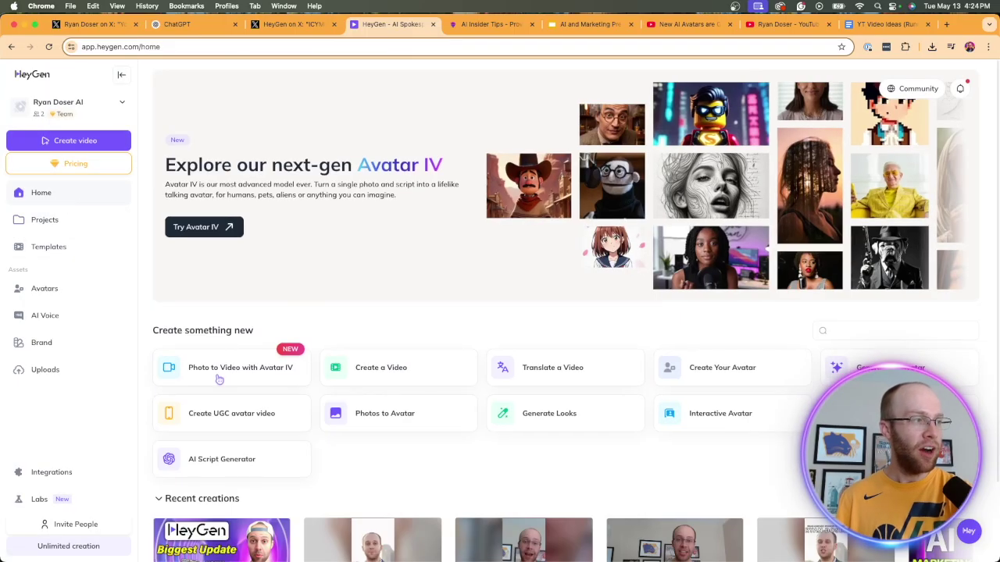
{"action": "left_click", "coordinate": [215, 380]}
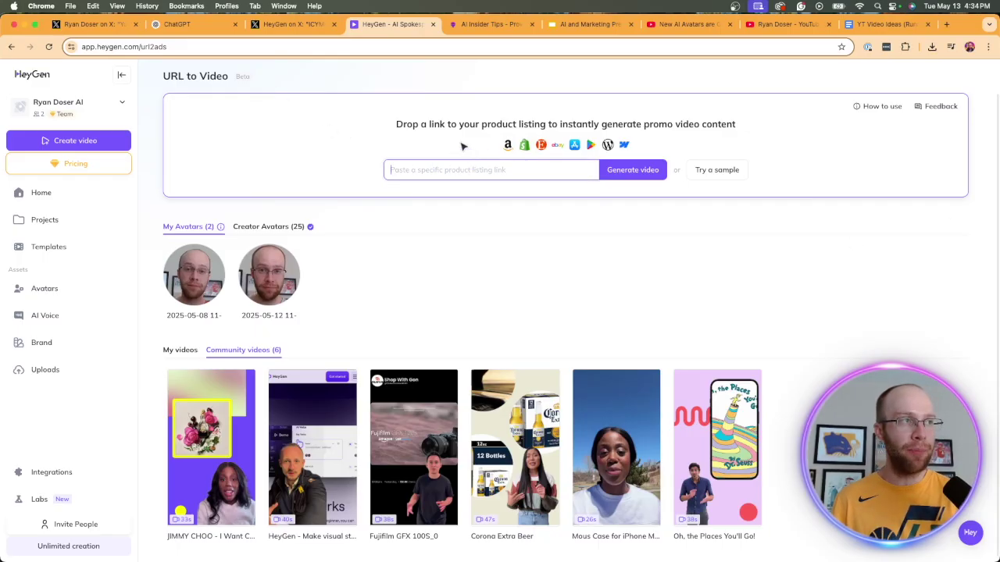
{"action": "left_click_drag", "start_coordinate": [482, 125], "coordinate": [742, 130]}
{"action": "left_click", "coordinate": [766, 130]}
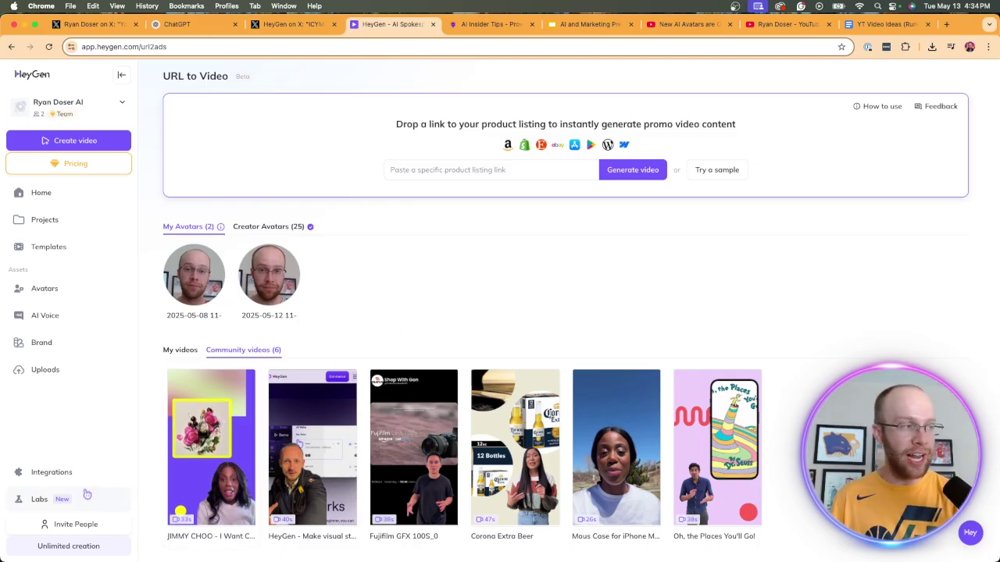
{"action": "left_click", "coordinate": [62, 504]}
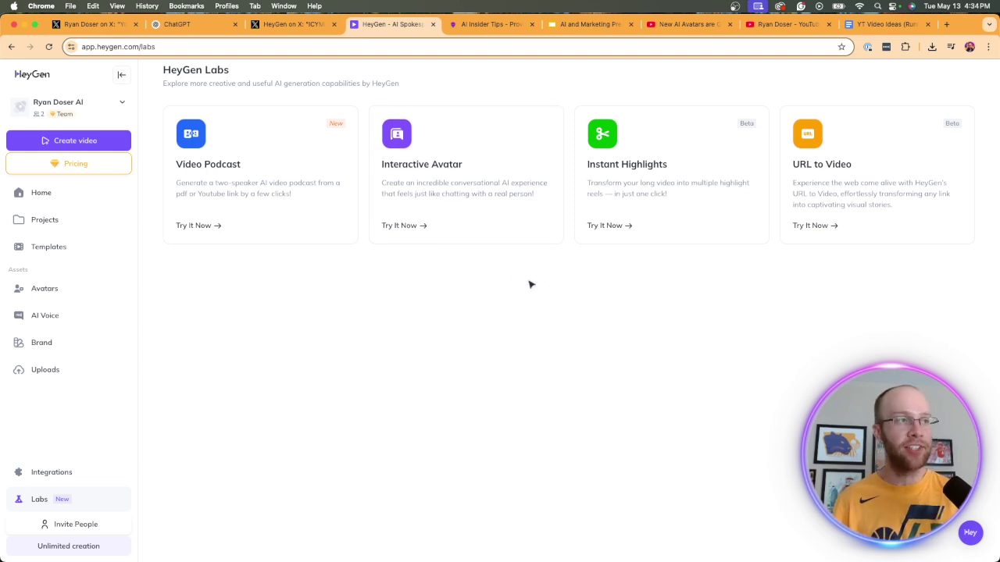
{"action": "left_click", "coordinate": [887, 158]}
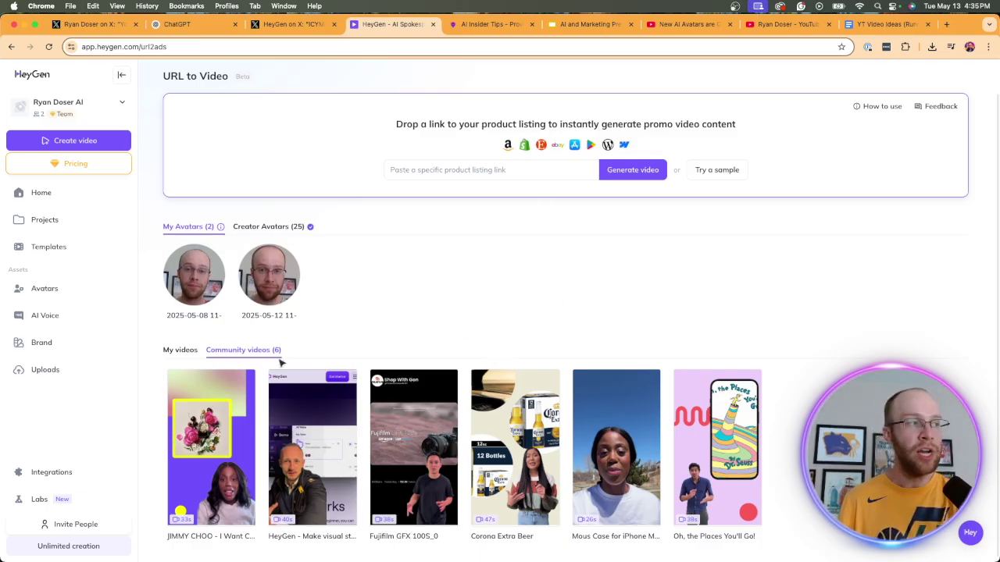
Play the Oh, the Places You'll Go! and Corona Extra Beer community samples, closing each preview.
{"action": "scroll", "coordinate": [286, 359], "scroll_direction": "down", "scroll_amount": 1}
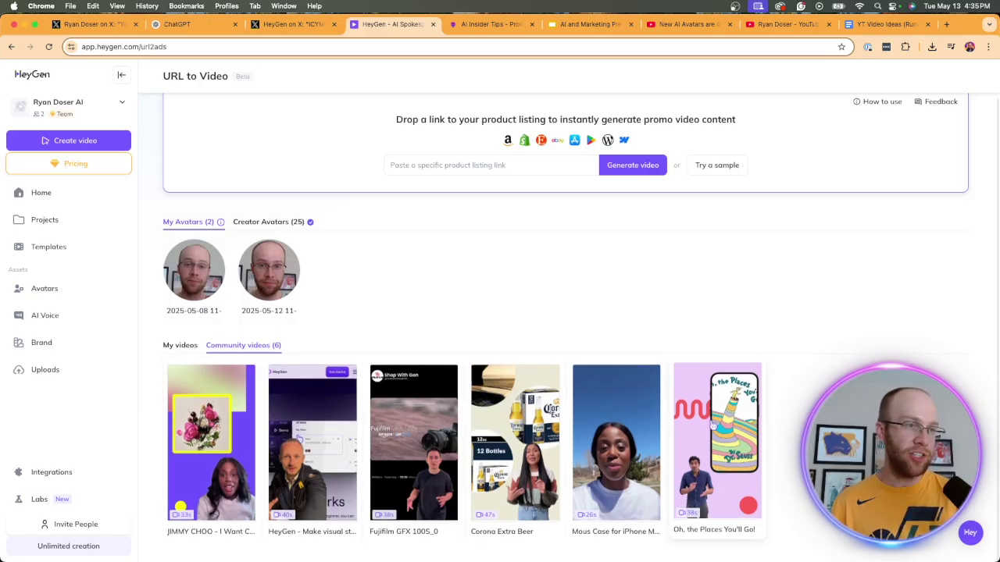
{"action": "left_click", "coordinate": [713, 426]}
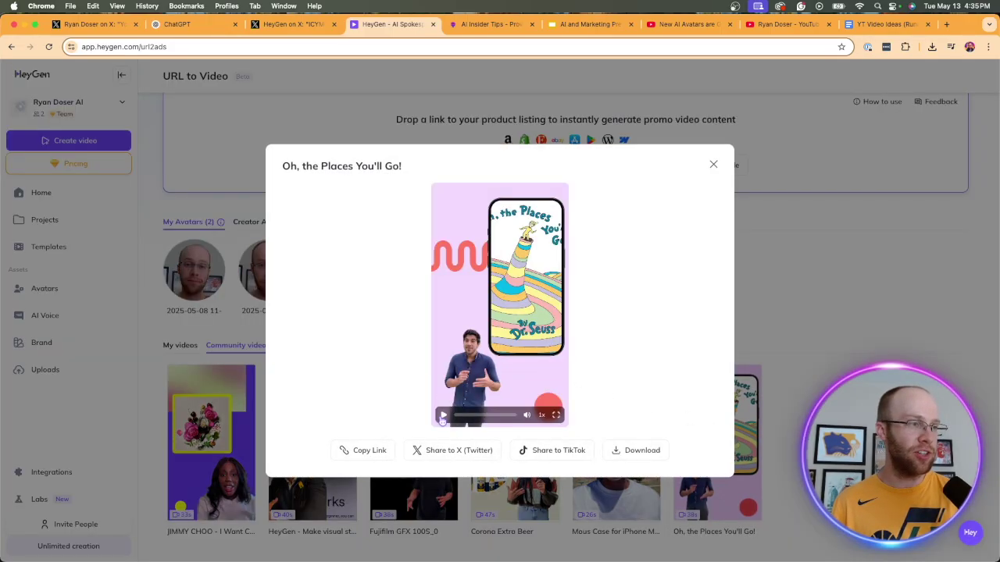
{"action": "left_click", "coordinate": [443, 416]}
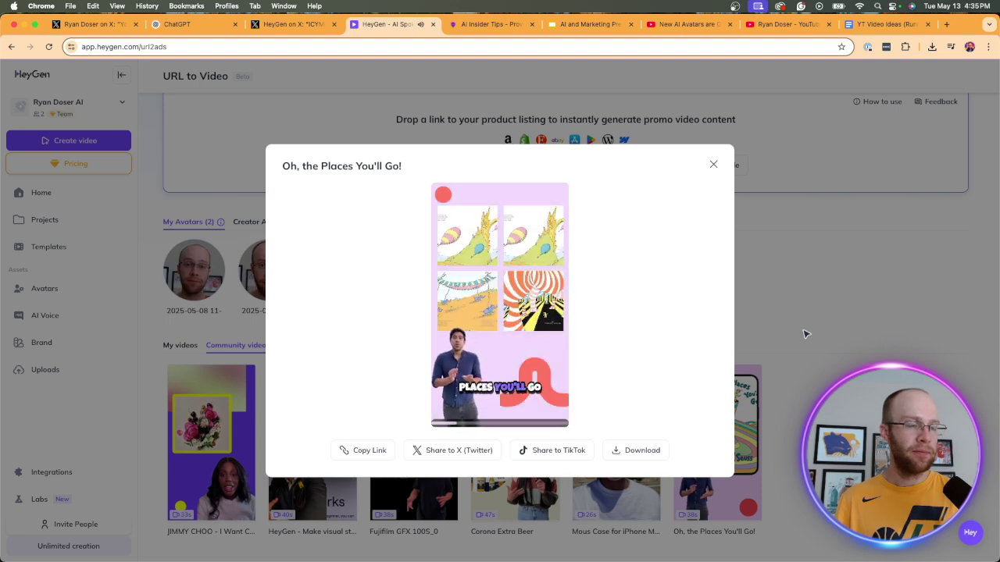
{"action": "left_click", "coordinate": [713, 164]}
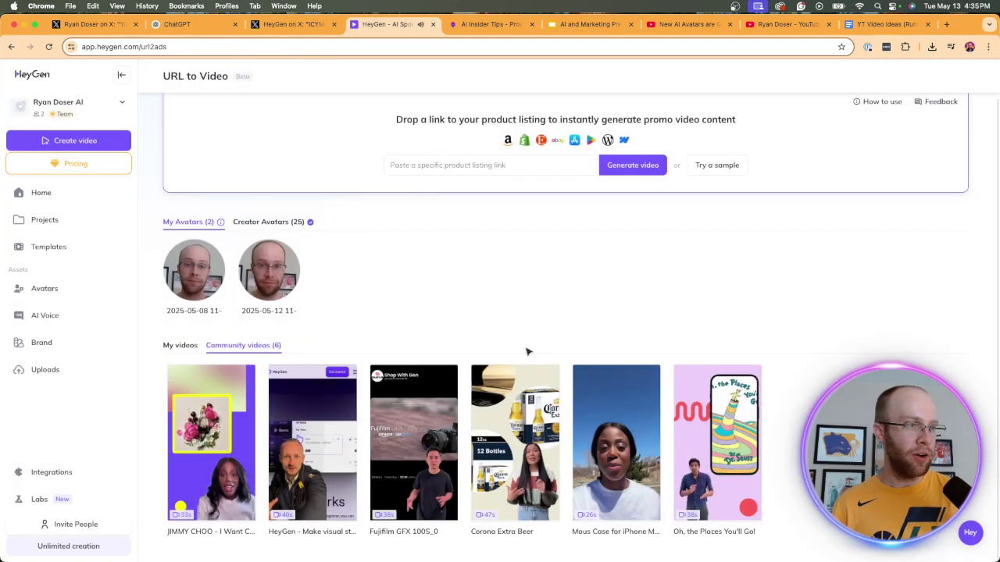
{"action": "left_click", "coordinate": [520, 483]}
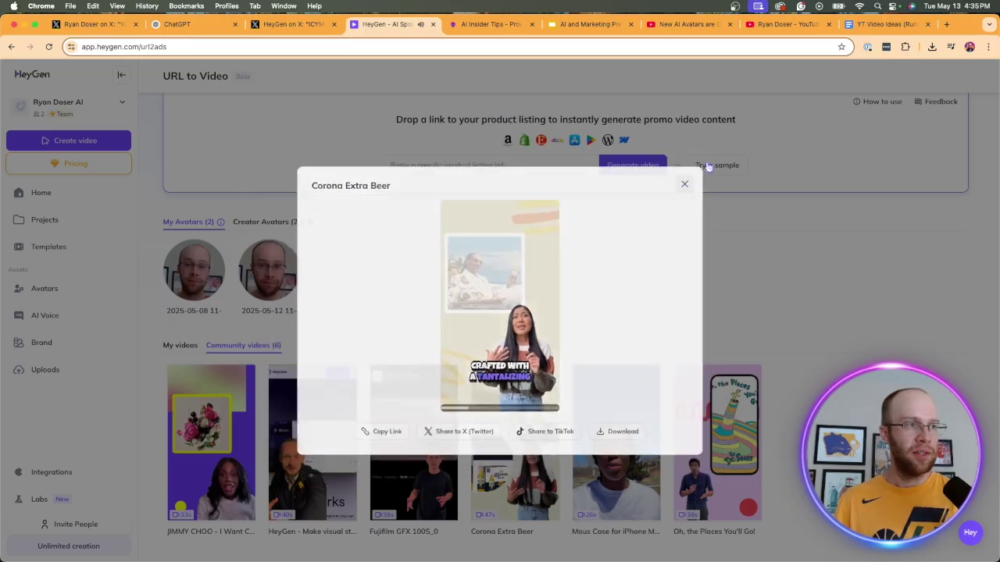
{"action": "left_click", "coordinate": [711, 166]}
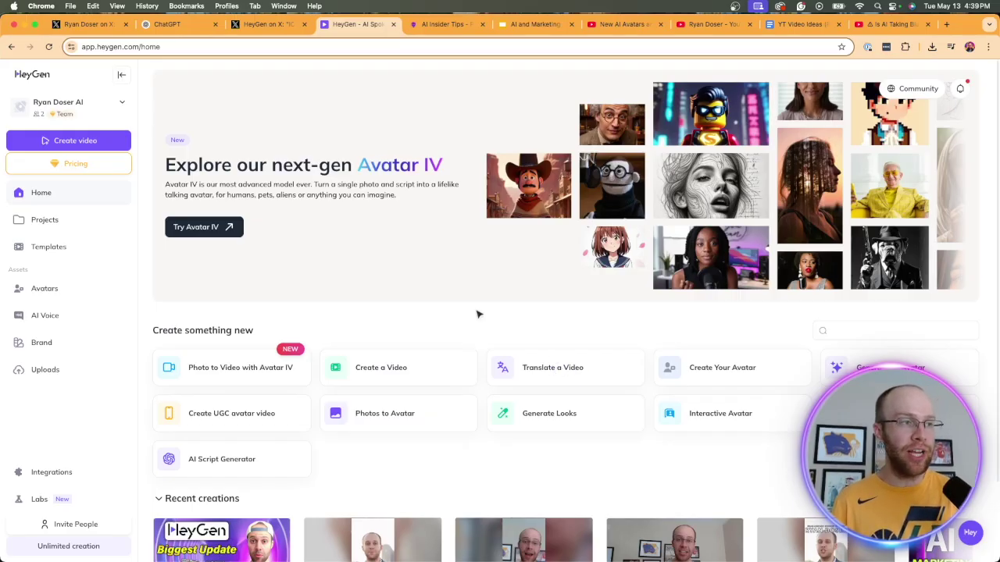
{"action": "left_click", "coordinate": [582, 376]}
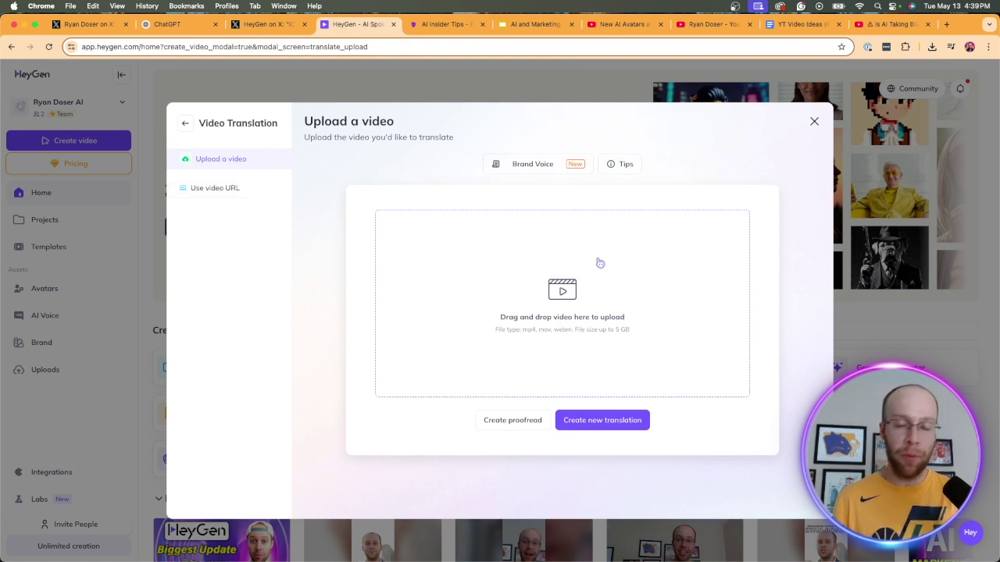
{"action": "left_click", "coordinate": [237, 193]}
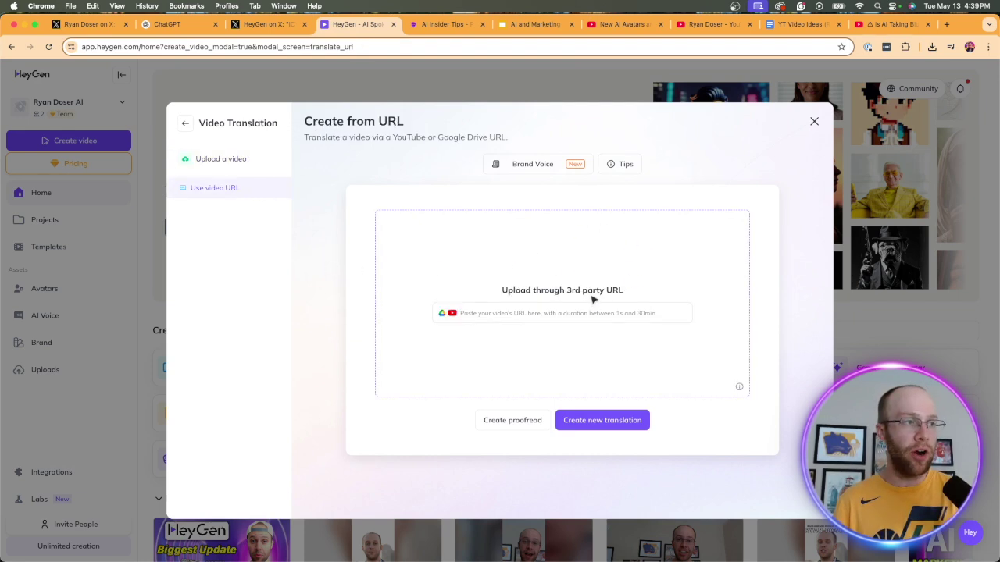
{"action": "left_click", "coordinate": [246, 170]}
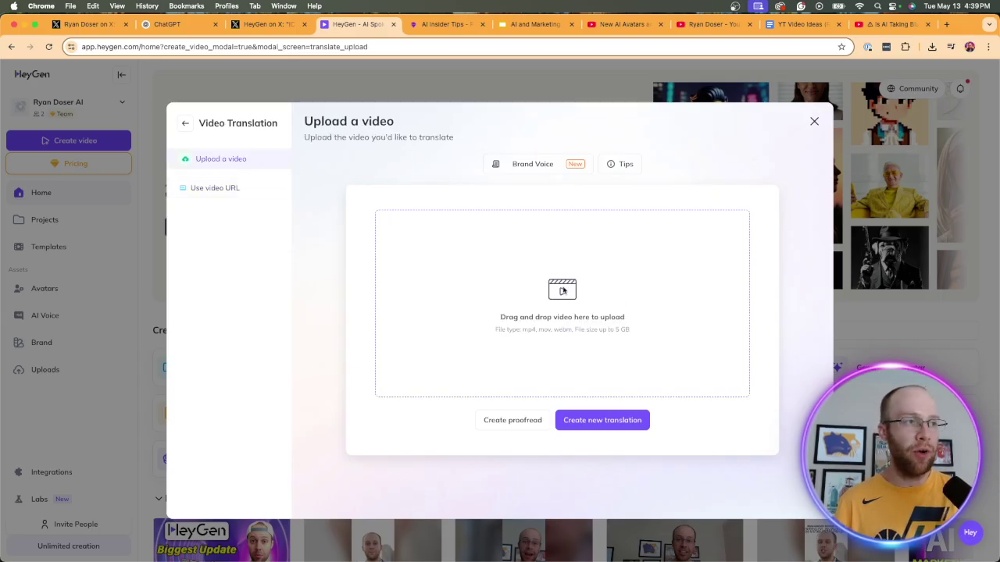
{"action": "left_click", "coordinate": [562, 291]}
{"action": "double_click", "coordinate": [437, 207]}
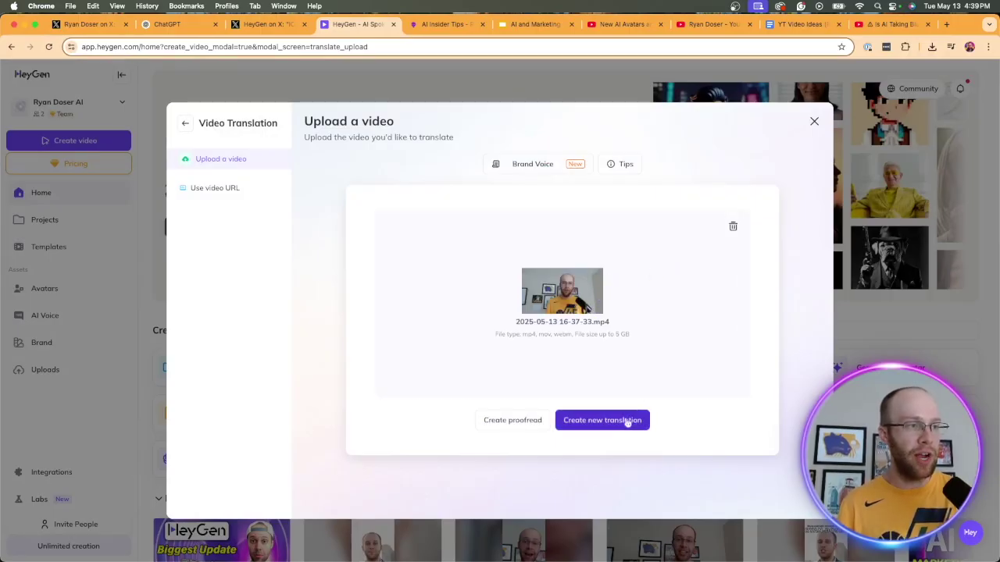
Review the brand voice force-translation word rules and tone settings, then close them.
{"action": "left_click", "coordinate": [544, 165]}
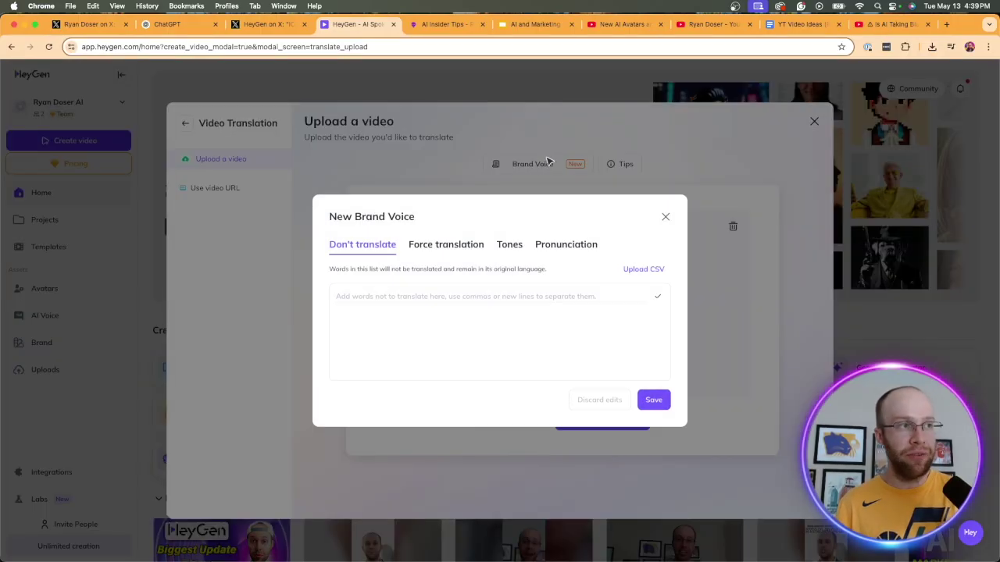
{"action": "left_click", "coordinate": [449, 248]}
{"action": "left_click", "coordinate": [510, 246]}
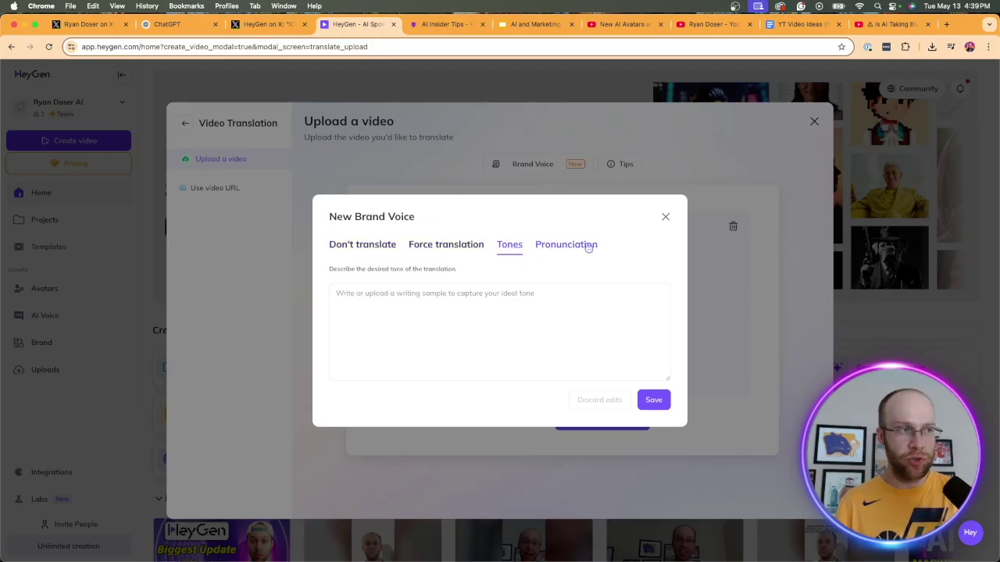
{"action": "left_click", "coordinate": [665, 218]}
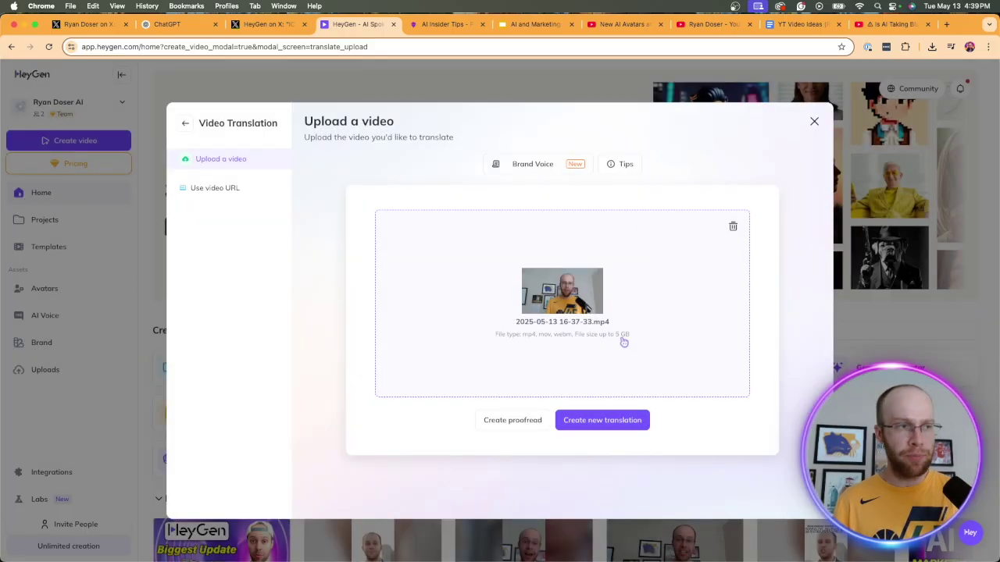
Set target language to Spanish, keeping original language and speakers on Auto Detect, no brand voice.
{"action": "left_click", "coordinate": [611, 424]}
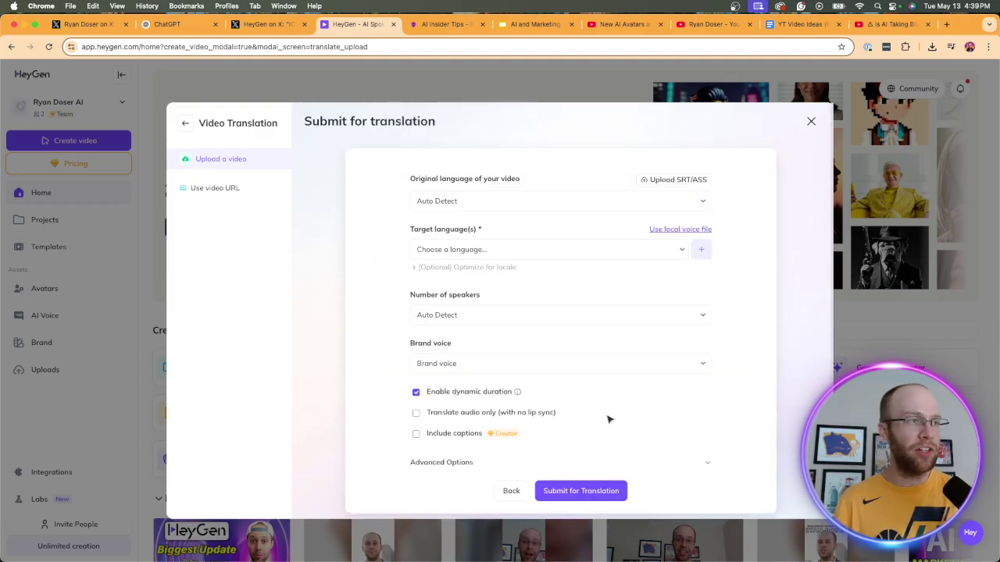
{"action": "left_click", "coordinate": [469, 205]}
{"action": "left_click", "coordinate": [467, 204]}
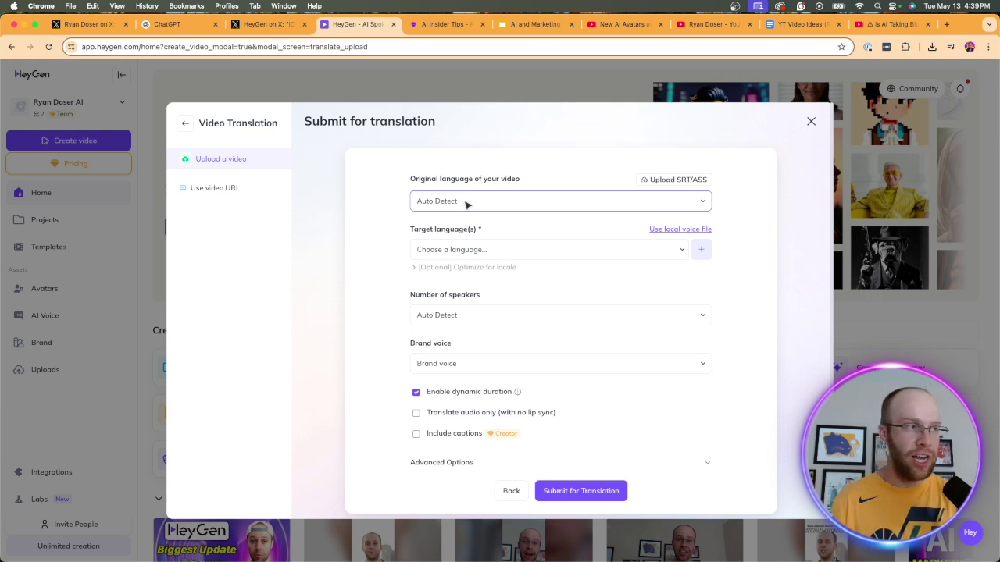
{"action": "left_click", "coordinate": [478, 250]}
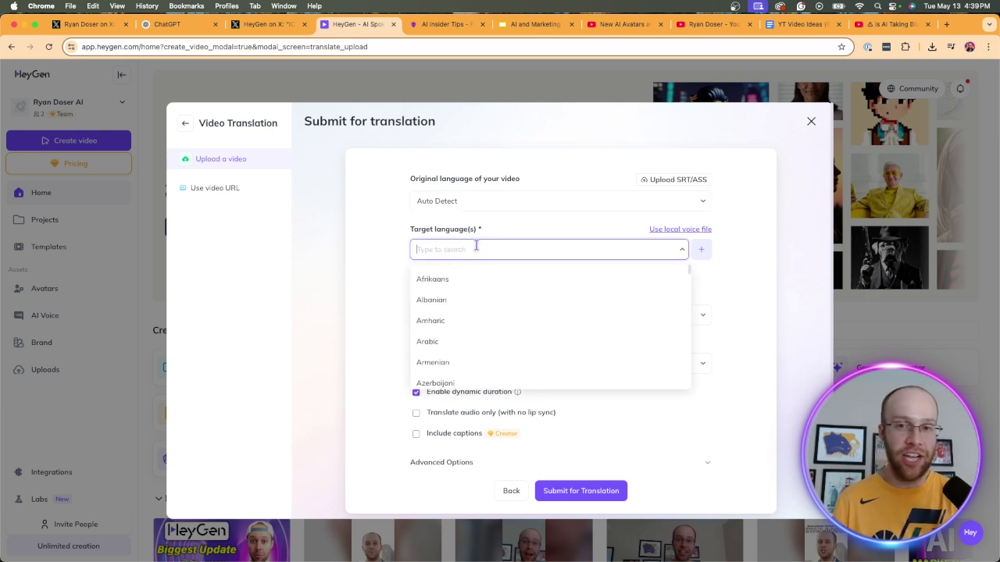
{"action": "type", "text": "spa"}
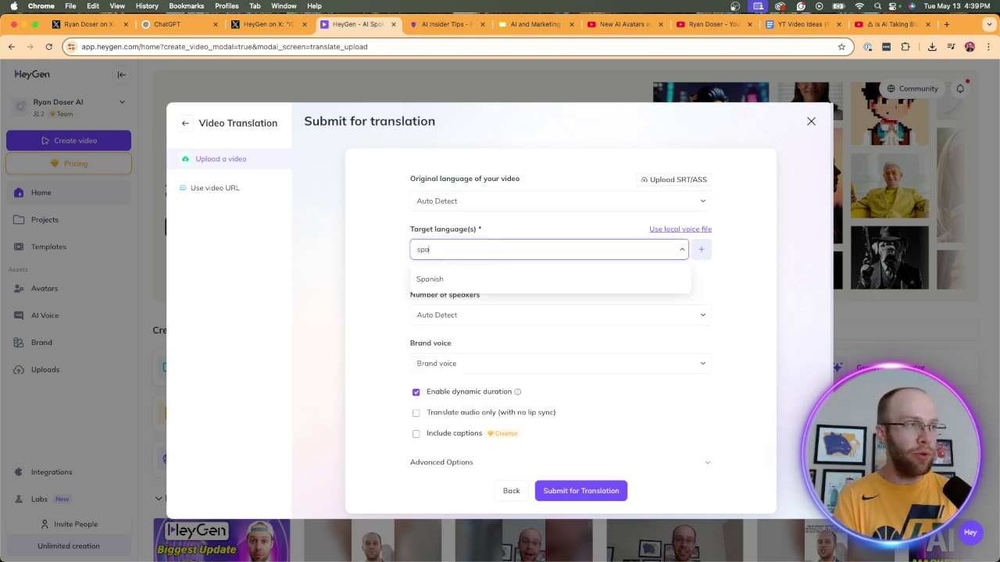
{"action": "type", "text": "ni"}
{"action": "left_click", "coordinate": [444, 279]}
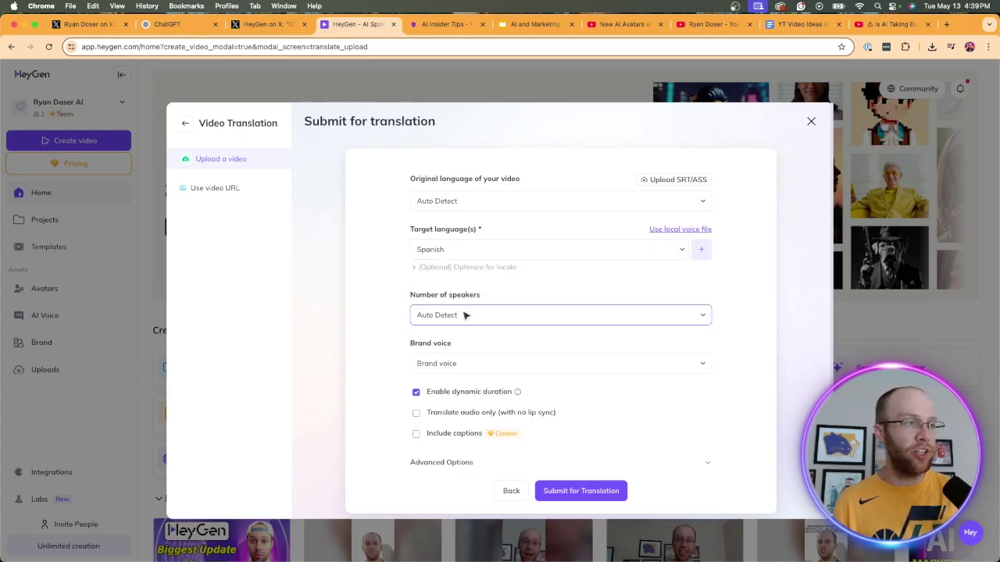
{"action": "left_click", "coordinate": [467, 314]}
{"action": "left_click", "coordinate": [467, 314]}
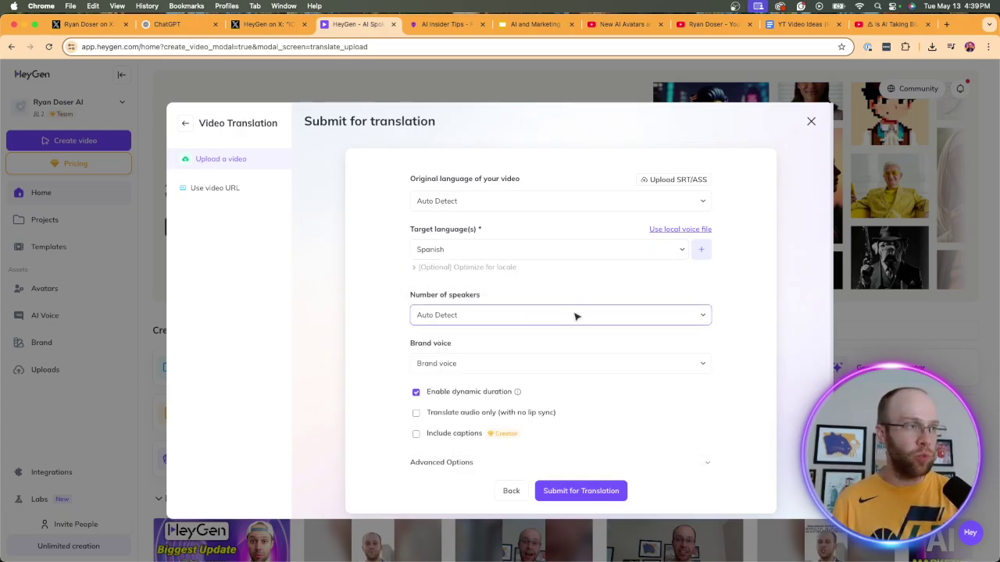
{"action": "left_click", "coordinate": [492, 366]}
{"action": "left_click", "coordinate": [446, 351]}
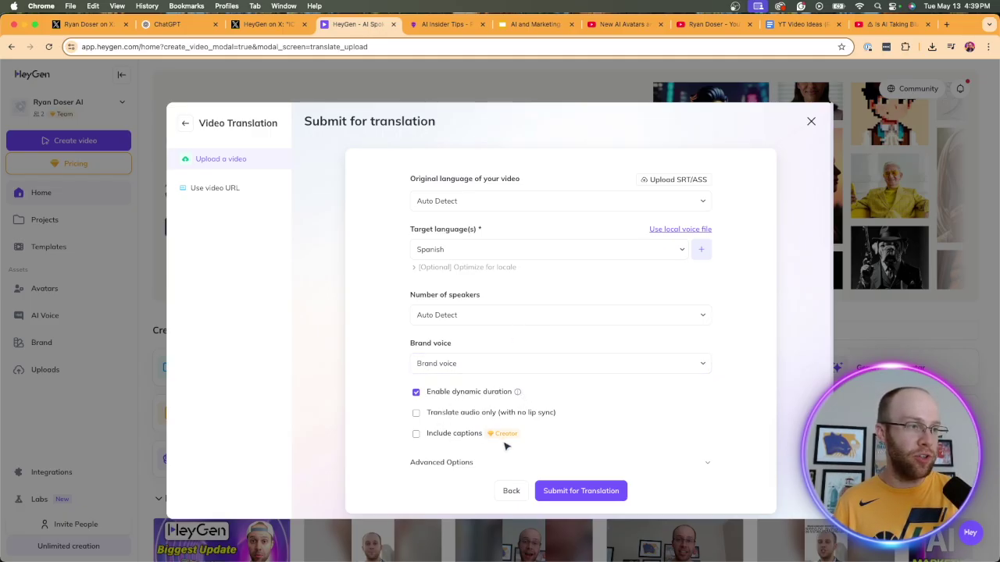
Check the advanced options, then submit the video for Spanish translation.
{"action": "left_click", "coordinate": [452, 463]}
{"action": "scroll", "coordinate": [547, 357], "scroll_direction": "down", "scroll_amount": 2}
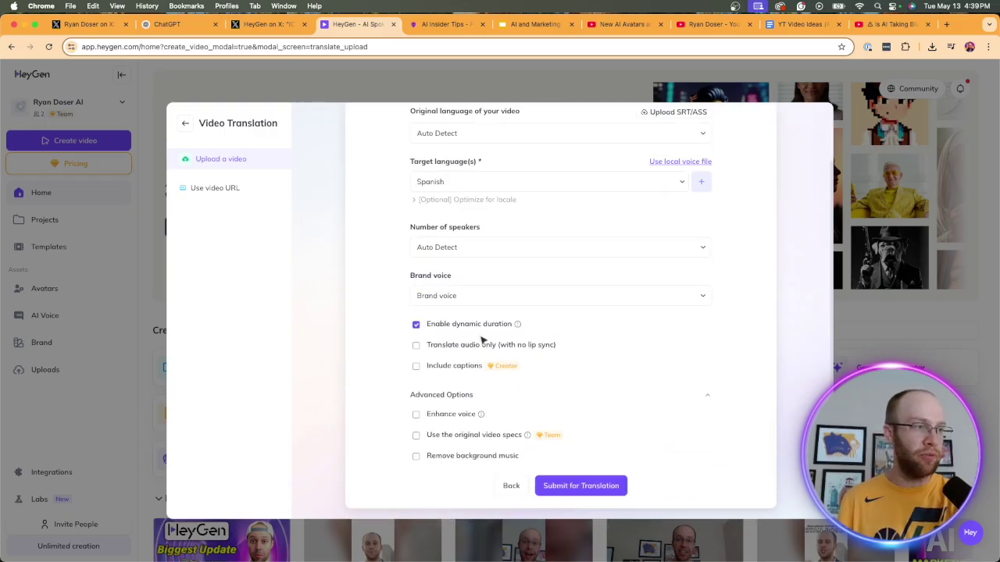
{"action": "left_click", "coordinate": [453, 397]}
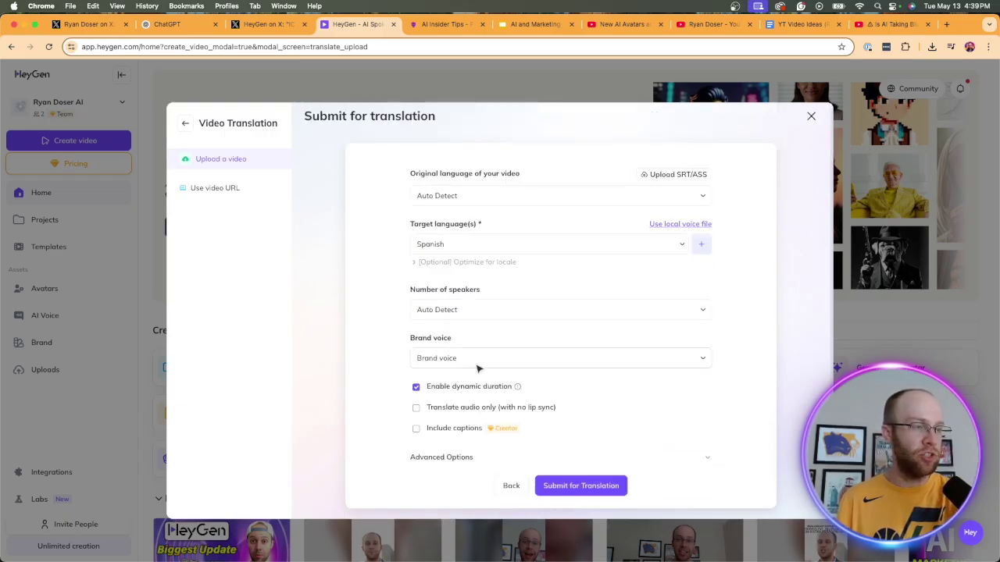
{"action": "left_click", "coordinate": [588, 487]}
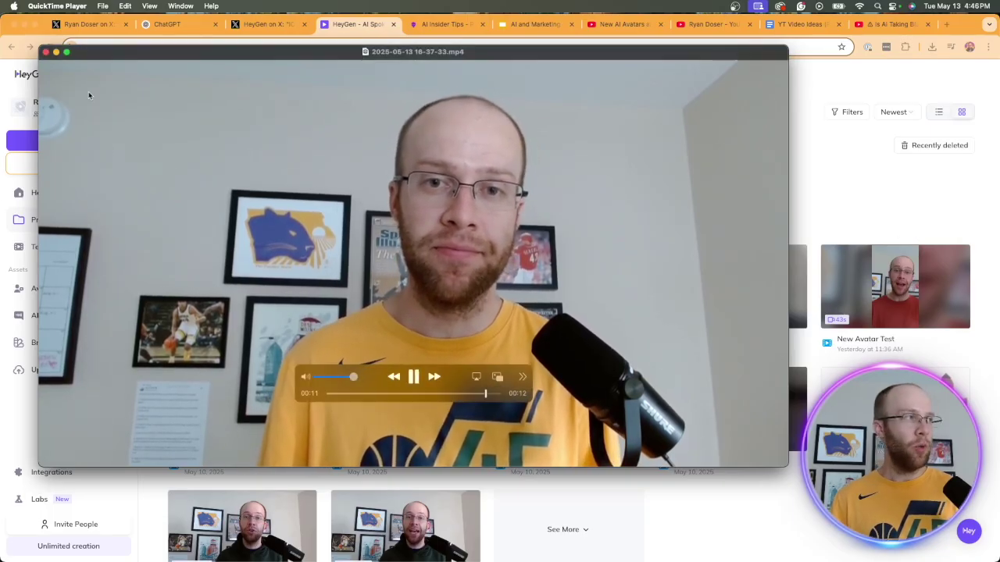
Close the QuickTime Player window playing the original recording.
{"action": "left_click", "coordinate": [46, 52]}
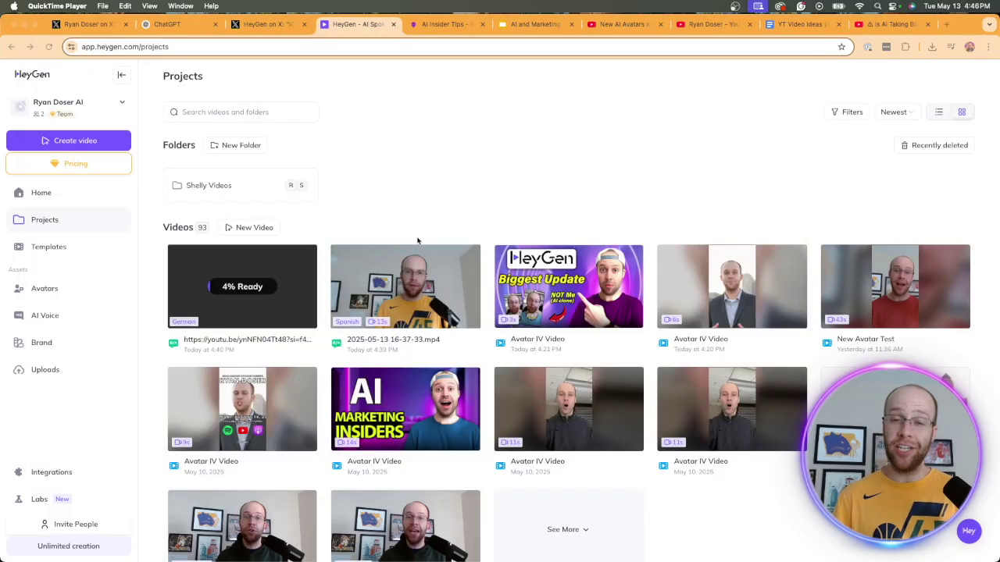
{"action": "left_click", "coordinate": [436, 286]}
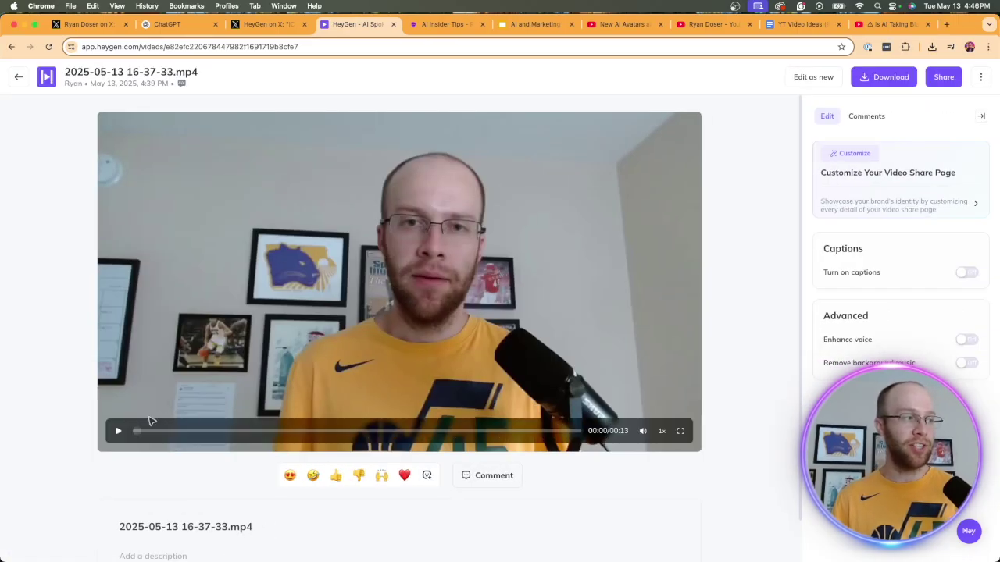
{"action": "left_click", "coordinate": [117, 434]}
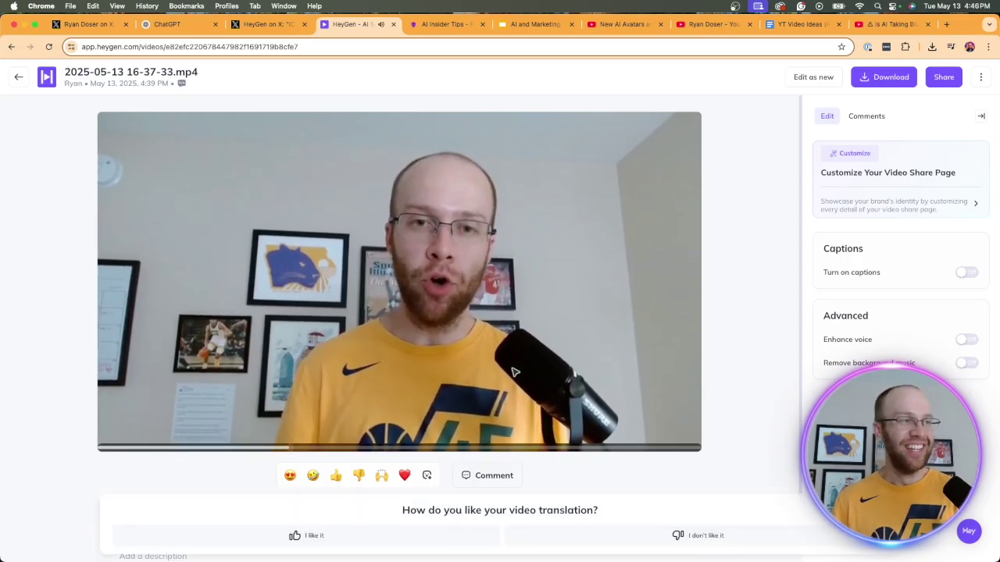
{"action": "mouse_move", "coordinate": [509, 344]}
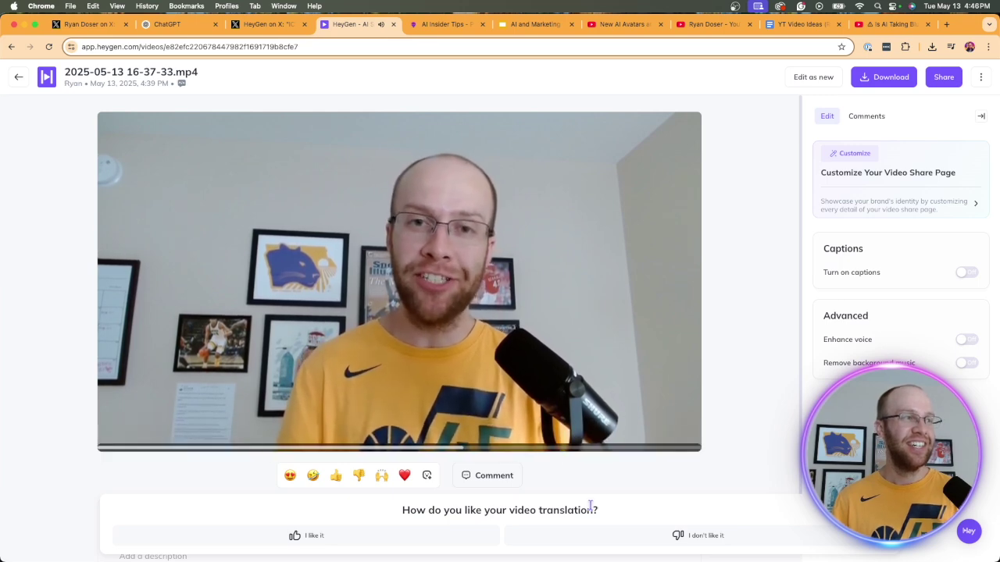
{"action": "mouse_move", "coordinate": [549, 307]}
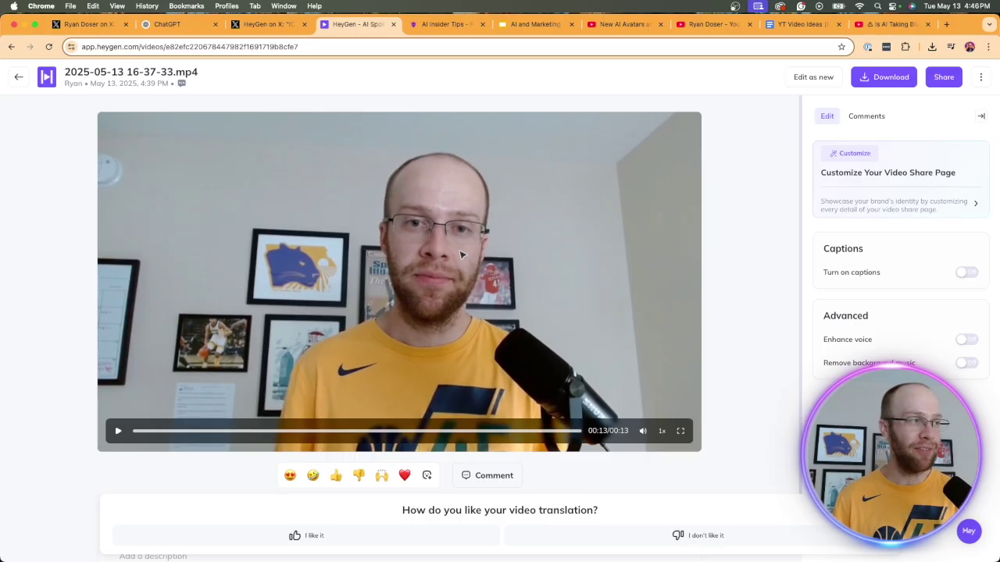
{"action": "left_click", "coordinate": [18, 77]}
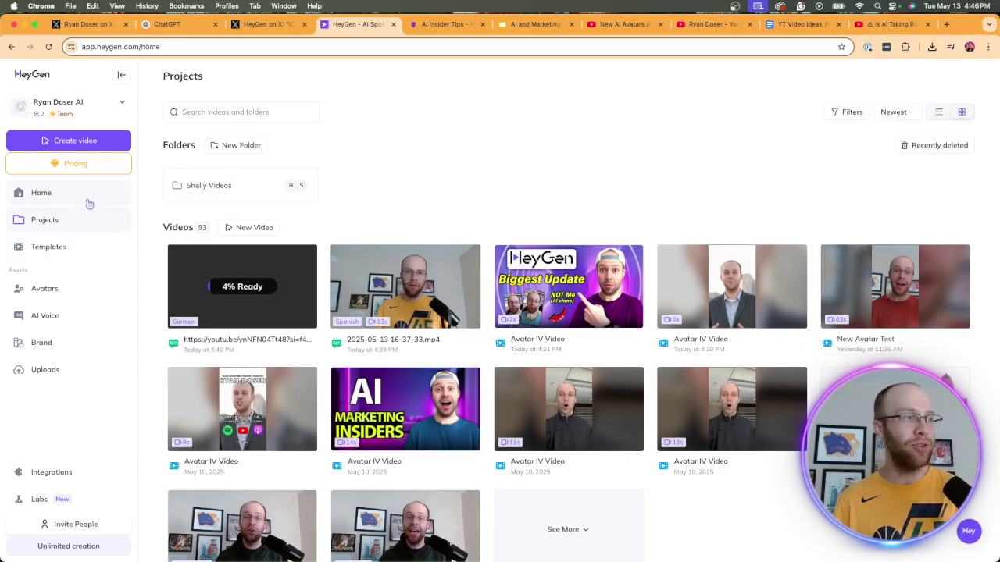
Go from the Home page to the Avatars library and scroll to the public avatars.
{"action": "left_click", "coordinate": [87, 197]}
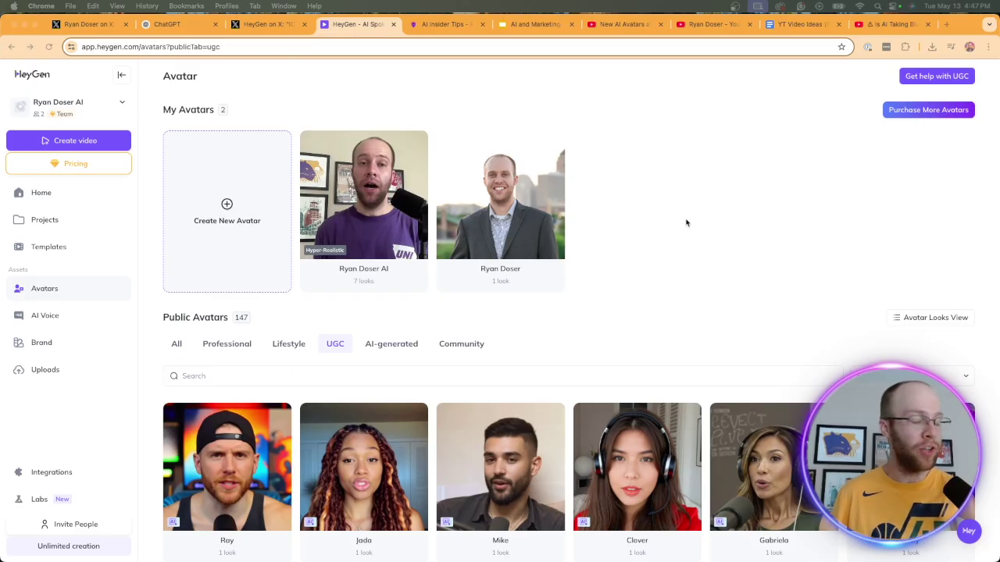
{"action": "left_click", "coordinate": [48, 290]}
{"action": "scroll", "coordinate": [185, 226], "scroll_direction": "down", "scroll_amount": 3}
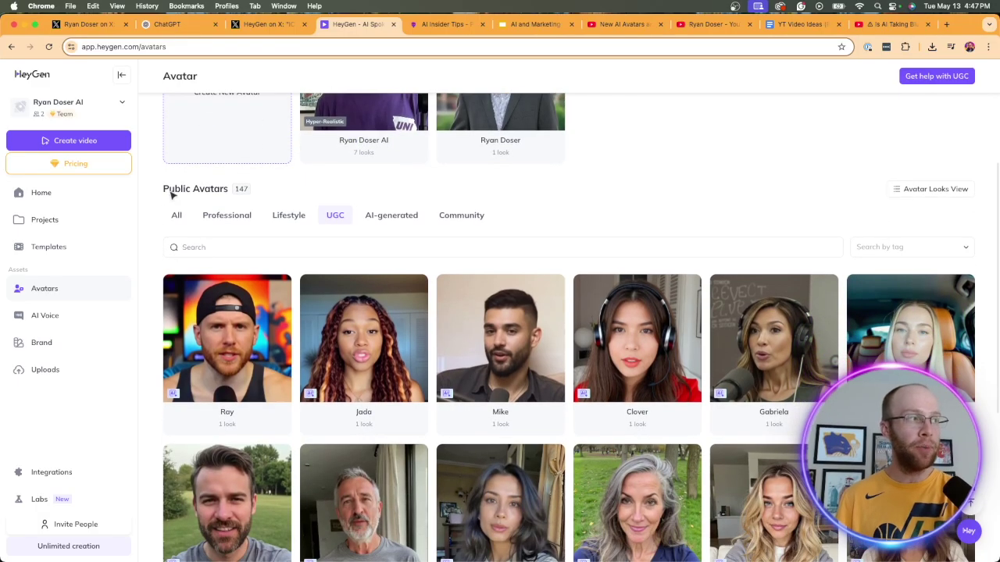
{"action": "left_click_drag", "start_coordinate": [172, 195], "coordinate": [218, 192]}
{"action": "left_click", "coordinate": [219, 193]}
Filter public avatars to UGC and scroll through its 147 avatars, including Ray, Jada and Marcel.
{"action": "left_click", "coordinate": [332, 218]}
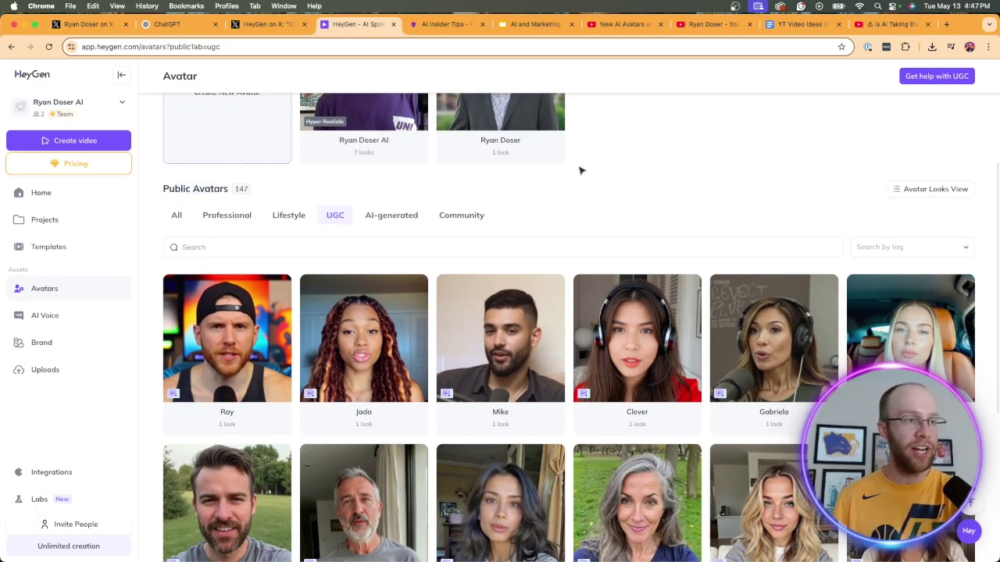
{"action": "scroll", "coordinate": [785, 314], "scroll_direction": "down", "scroll_amount": 6}
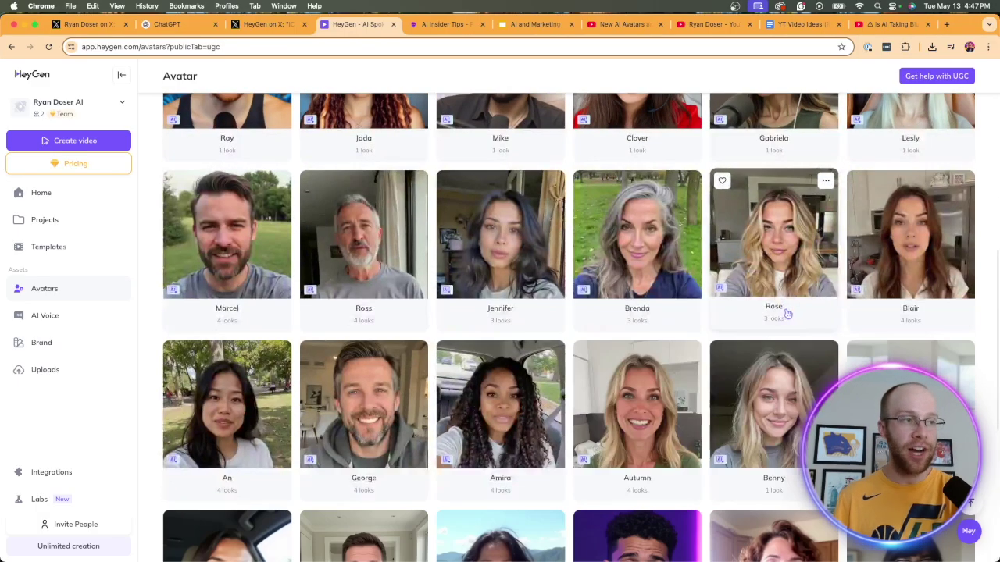
{"action": "scroll", "coordinate": [785, 314], "scroll_direction": "down", "scroll_amount": 10}
{"action": "scroll", "coordinate": [786, 313], "scroll_direction": "down", "scroll_amount": 5}
{"action": "scroll", "coordinate": [781, 320], "scroll_direction": "up", "scroll_amount": 10}
{"action": "scroll", "coordinate": [764, 336], "scroll_direction": "up", "scroll_amount": 8}
{"action": "scroll", "coordinate": [484, 396], "scroll_direction": "up", "scroll_amount": 3}
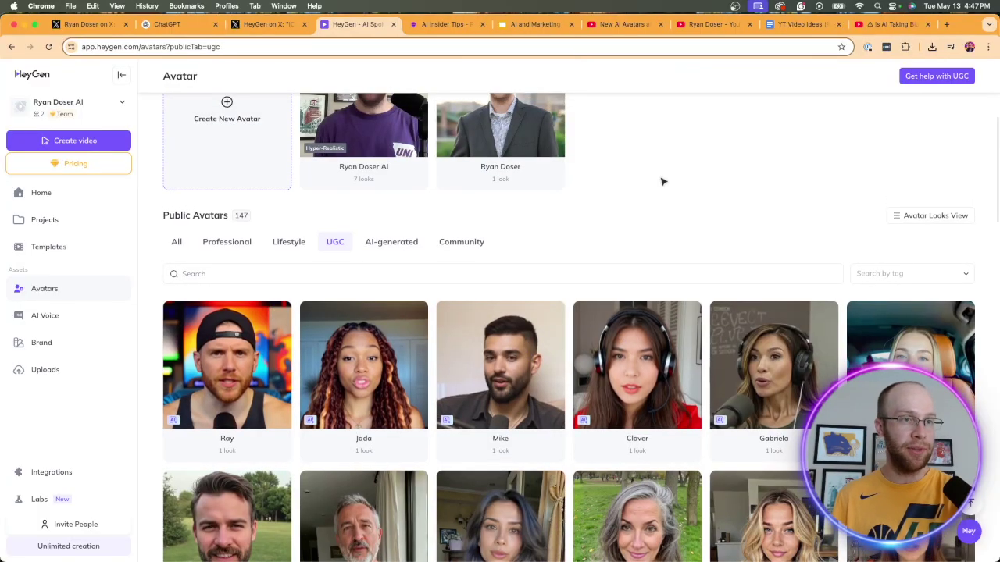
{"action": "scroll", "coordinate": [687, 196], "scroll_direction": "down", "scroll_amount": 3}
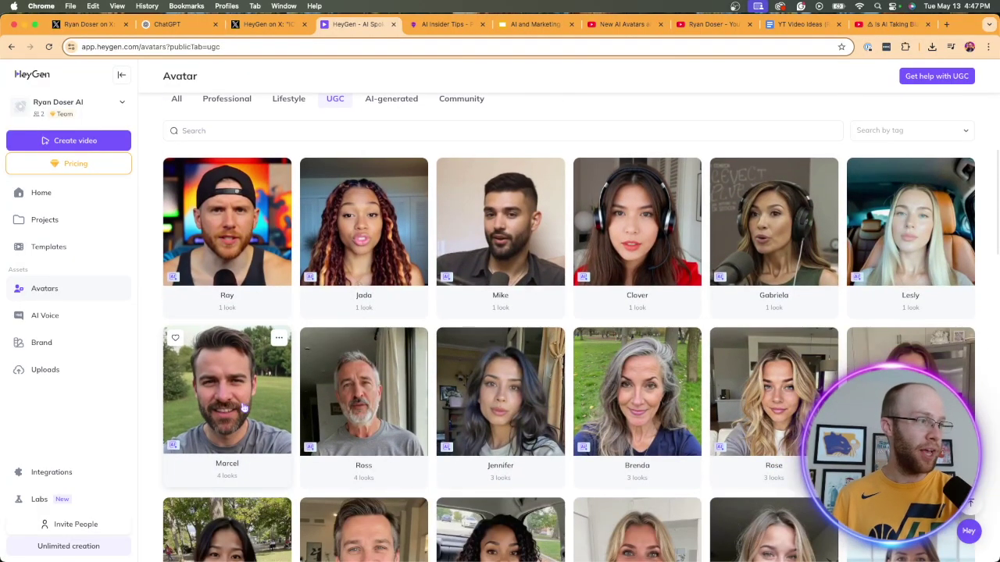
Play Marcel's 'Standing in a Coffee Shop' look preview, then create a portrait AI Studio video with it.
{"action": "left_click", "coordinate": [245, 406]}
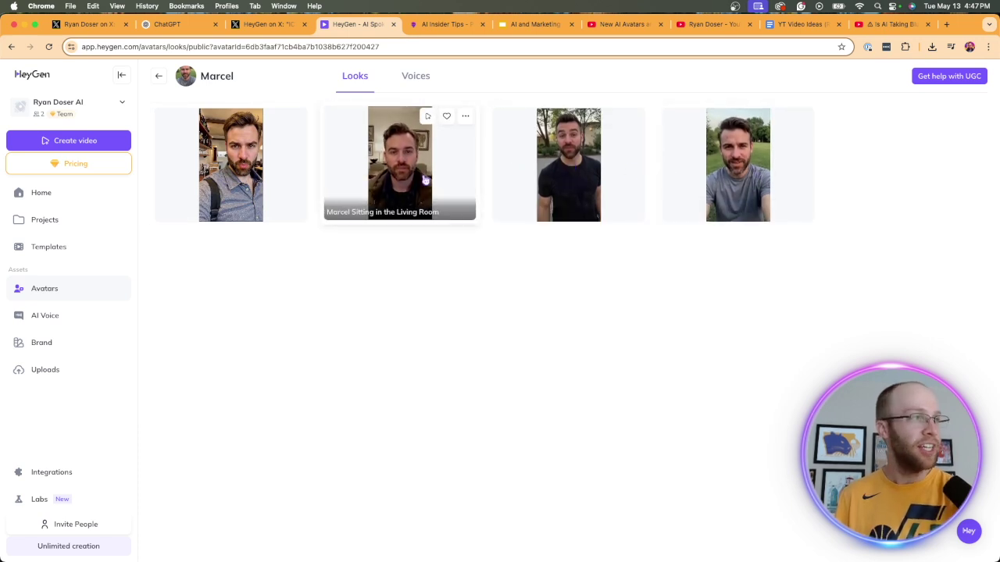
{"action": "left_click", "coordinate": [254, 176]}
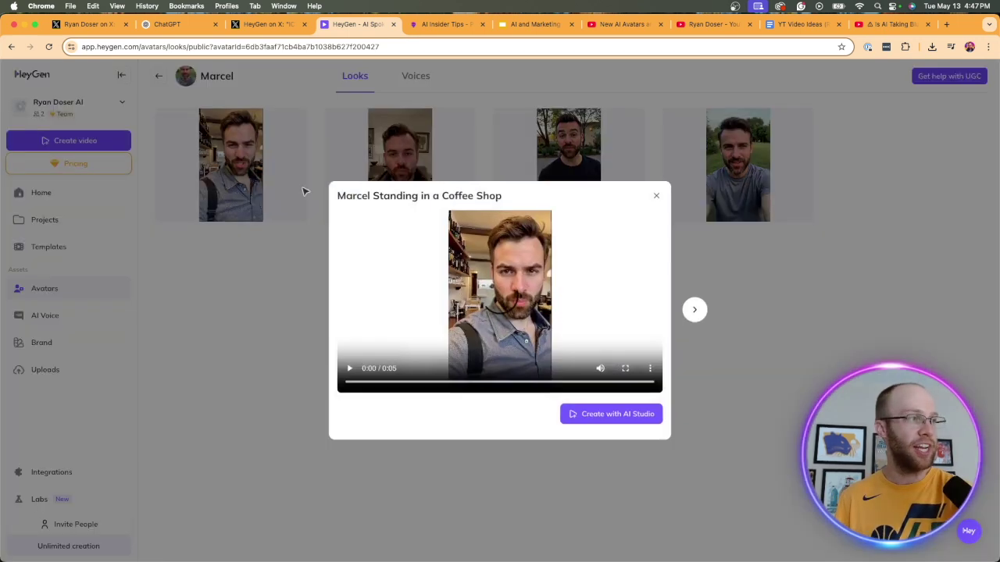
{"action": "left_click", "coordinate": [347, 370]}
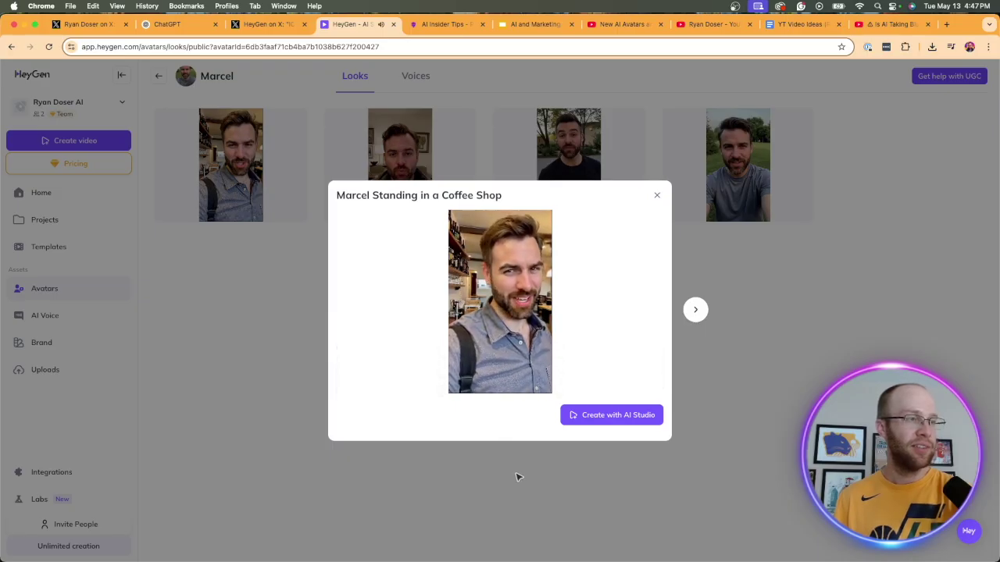
{"action": "left_click", "coordinate": [607, 415]}
{"action": "left_click", "coordinate": [654, 374]}
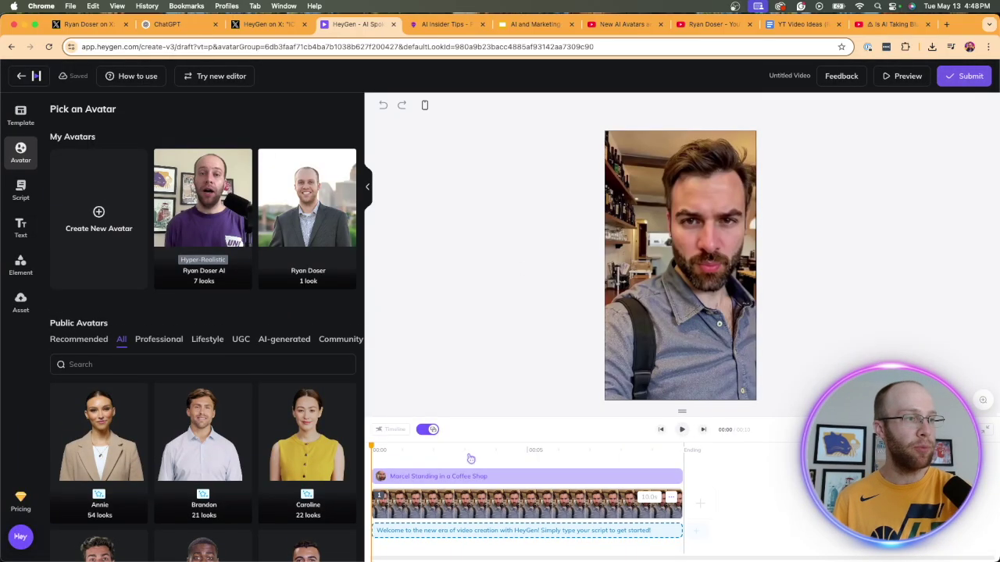
Check the Marcel video's default welcome script, then exit AI Studio saving the draft.
{"action": "left_click", "coordinate": [22, 181]}
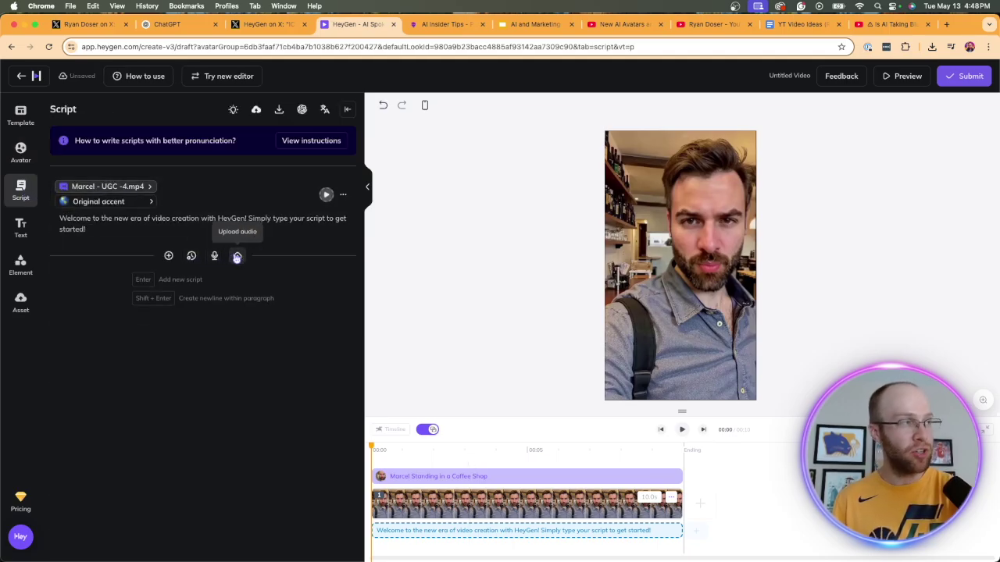
{"action": "left_click", "coordinate": [74, 229]}
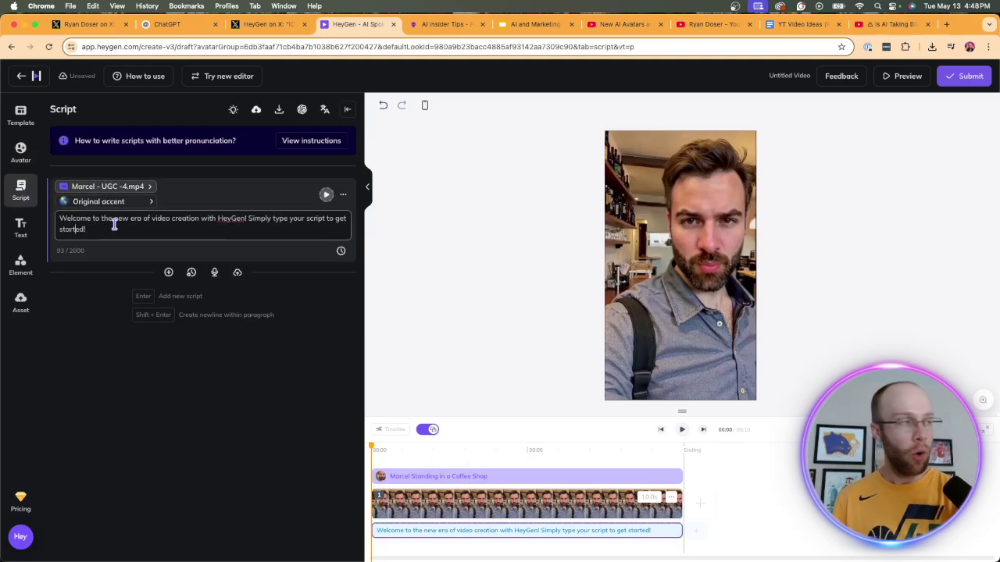
{"action": "left_click", "coordinate": [20, 77]}
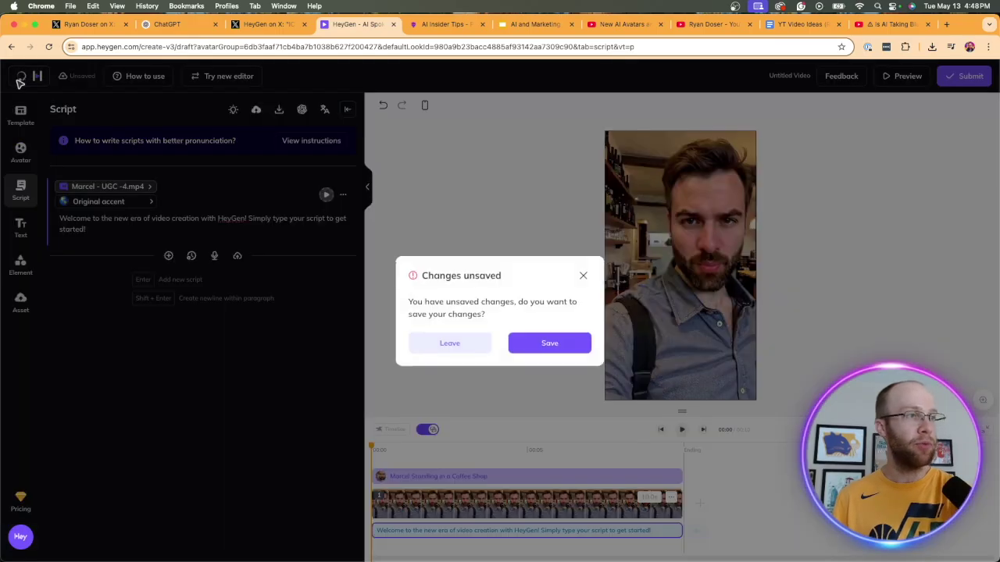
{"action": "left_click", "coordinate": [542, 342]}
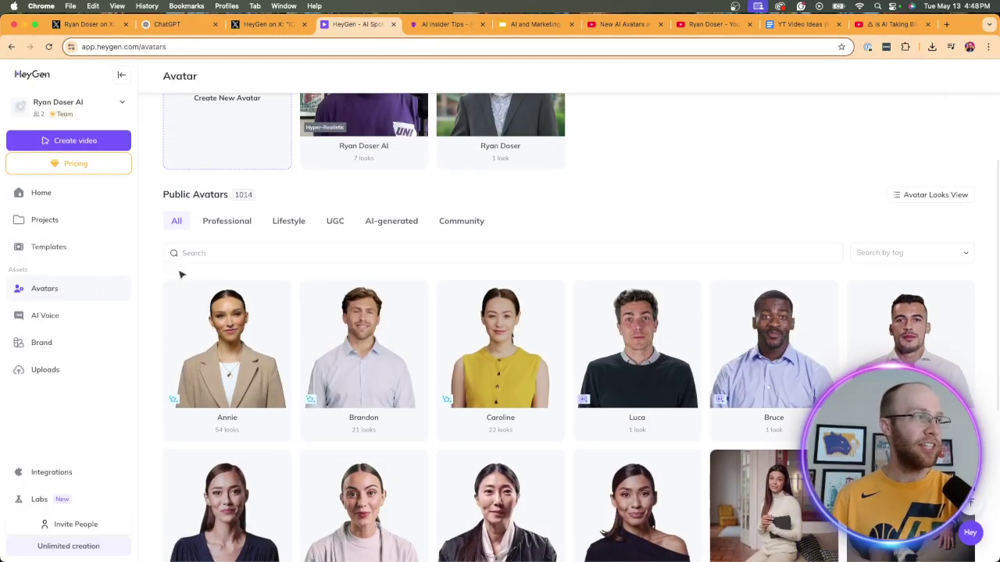
{"action": "left_click", "coordinate": [334, 222]}
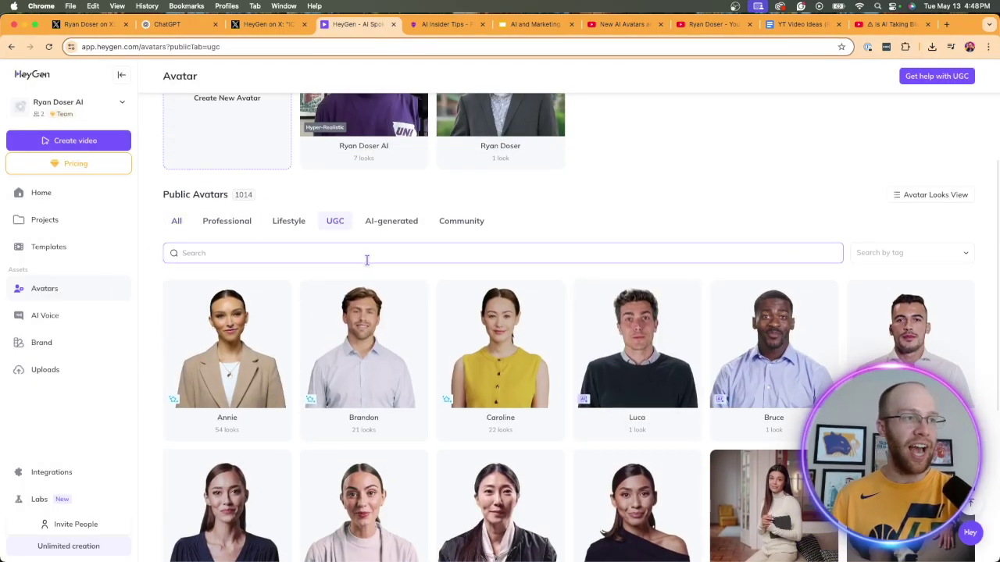
{"action": "scroll", "coordinate": [344, 224], "scroll_direction": "down", "scroll_amount": 3}
{"action": "scroll", "coordinate": [390, 234], "scroll_direction": "up", "scroll_amount": 3}
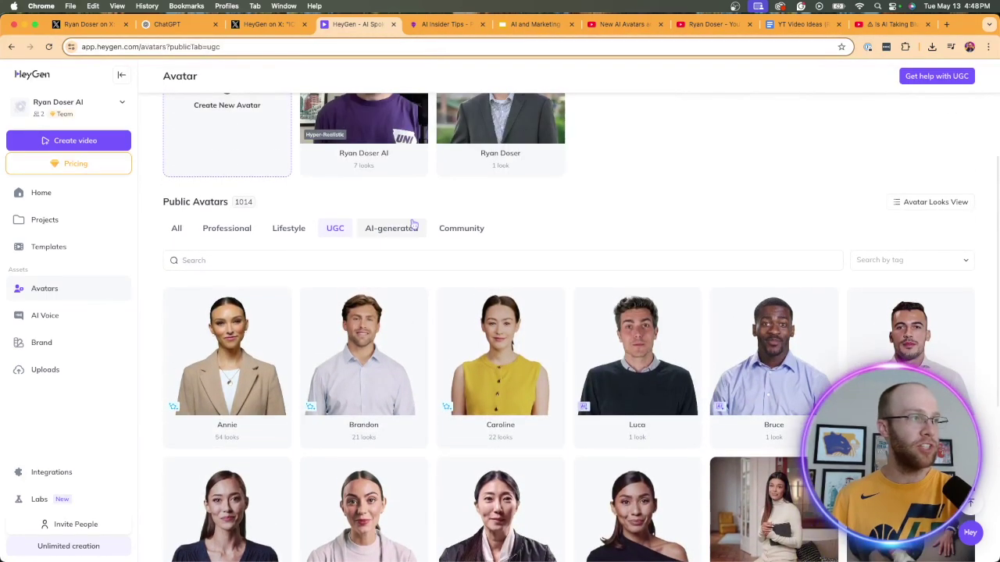
{"action": "left_click", "coordinate": [398, 228]}
{"action": "left_click", "coordinate": [332, 230]}
{"action": "scroll", "coordinate": [560, 259], "scroll_direction": "down", "scroll_amount": 3}
{"action": "scroll", "coordinate": [820, 179], "scroll_direction": "up", "scroll_amount": 2}
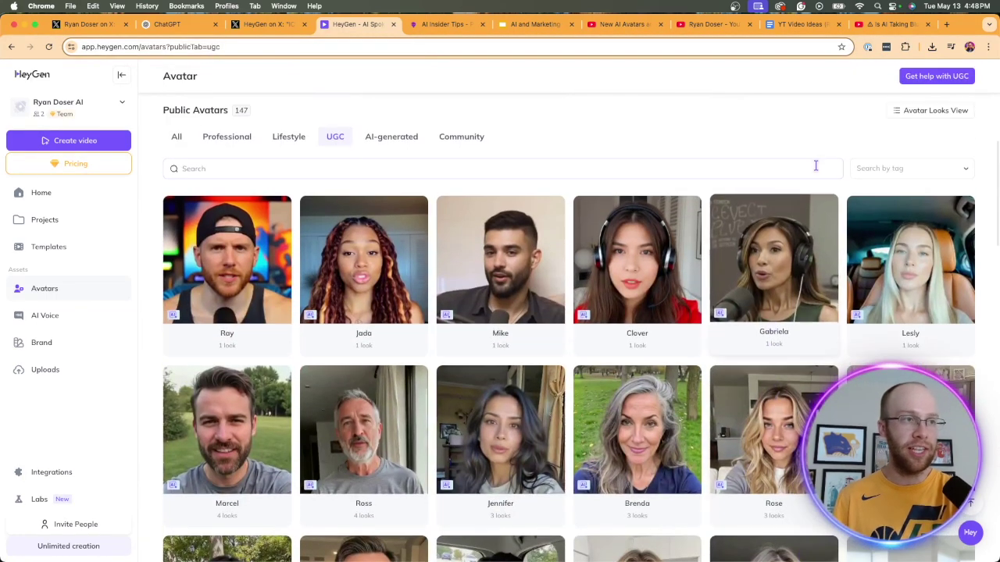
{"action": "left_click", "coordinate": [767, 252]}
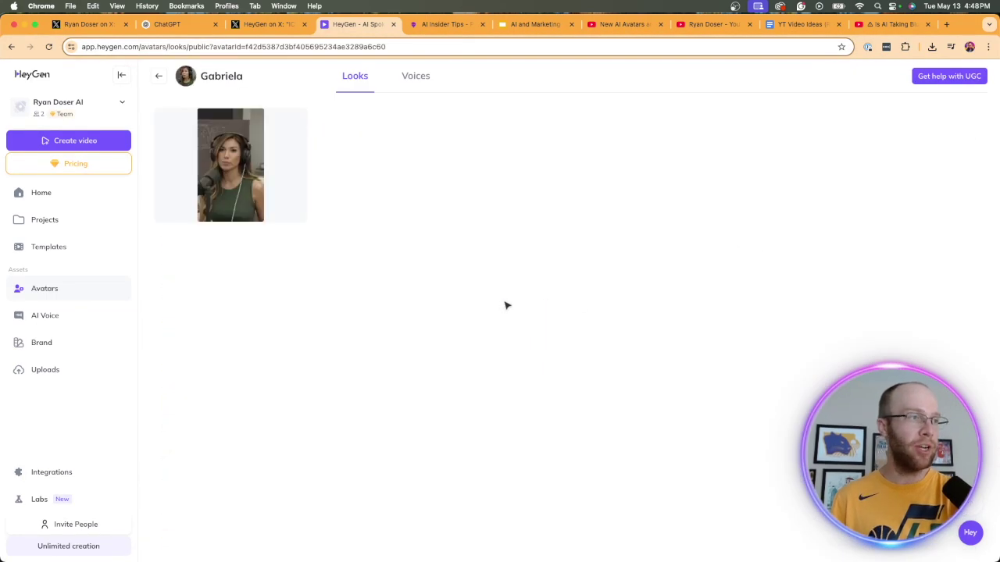
{"action": "left_click", "coordinate": [231, 156]}
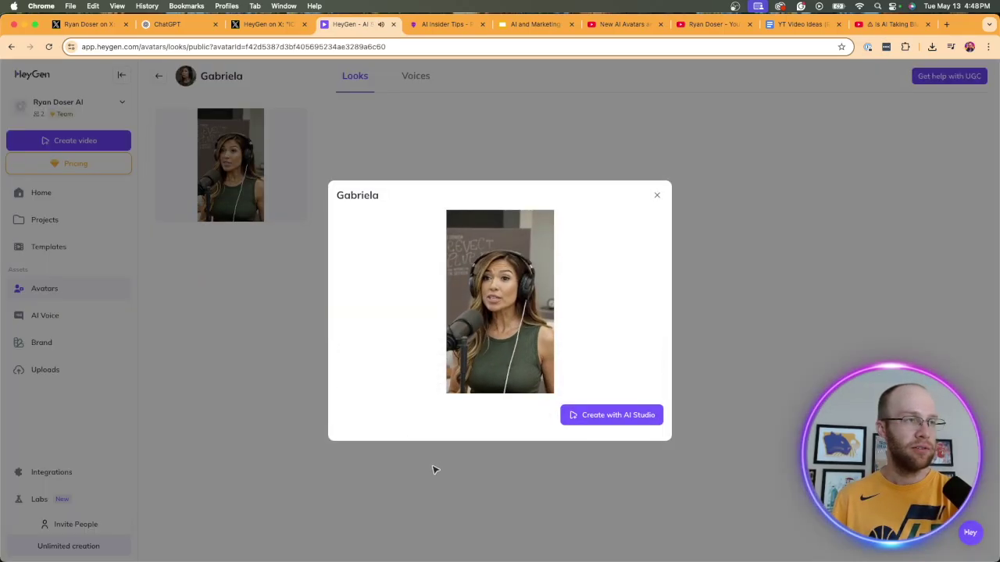
{"action": "left_click", "coordinate": [659, 198]}
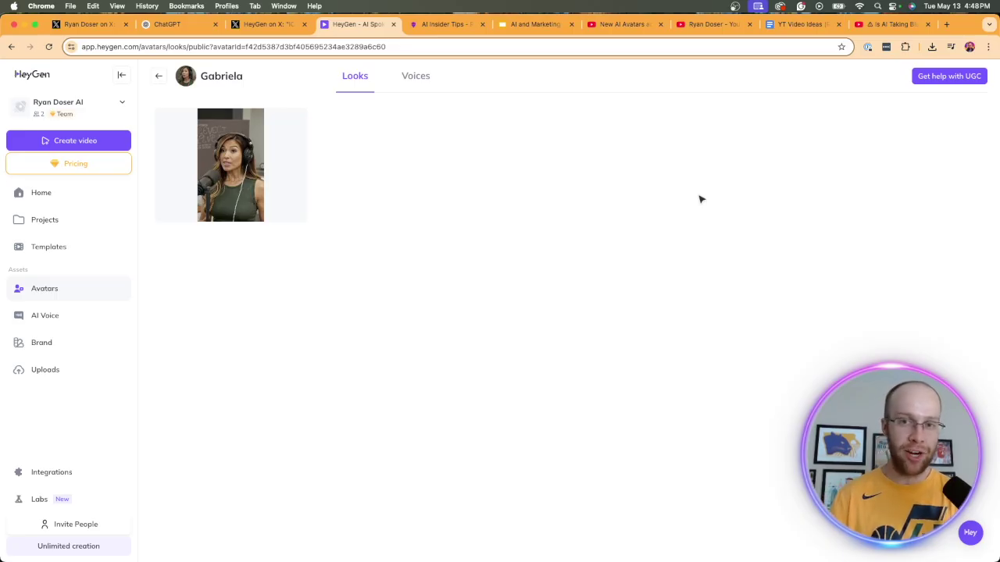
Leave Gabriela's Looks page and filter public avatars to the 147 UGC avatars.
{"action": "left_click", "coordinate": [159, 76]}
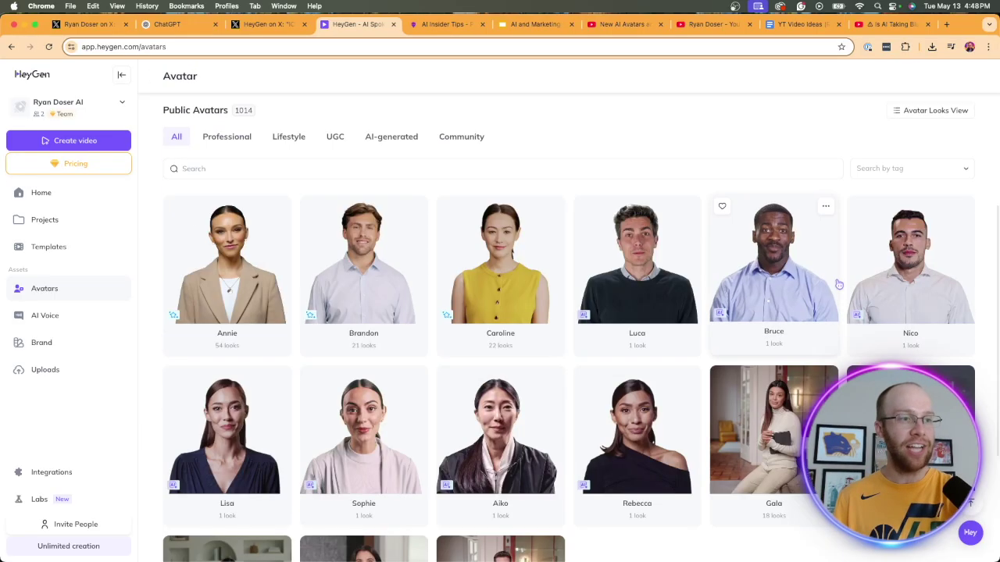
{"action": "left_click", "coordinate": [335, 137]}
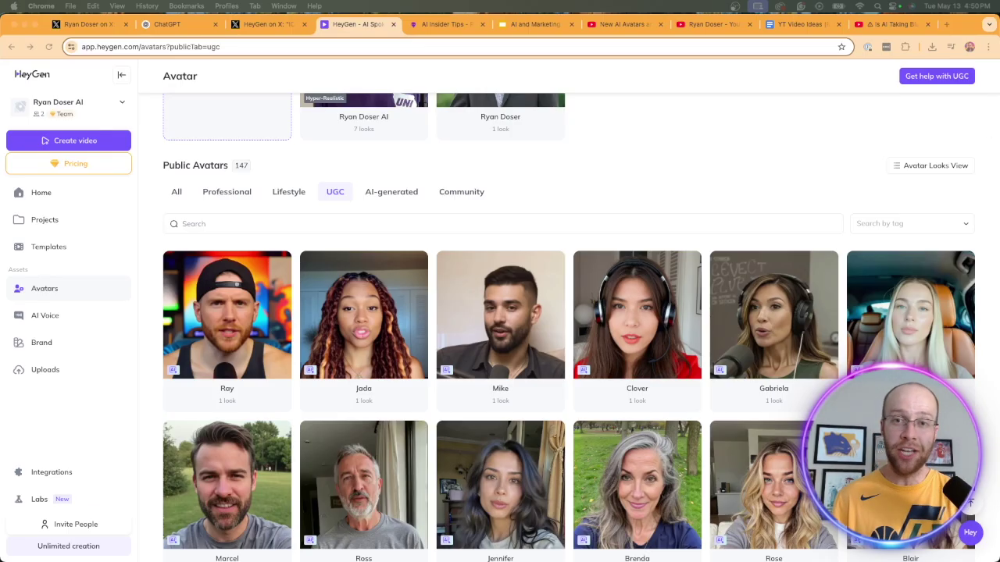
Open Labs > Video Podcast, then search Google for 'bitcoin pdf' in a new Chrome tab.
{"action": "left_click", "coordinate": [39, 500]}
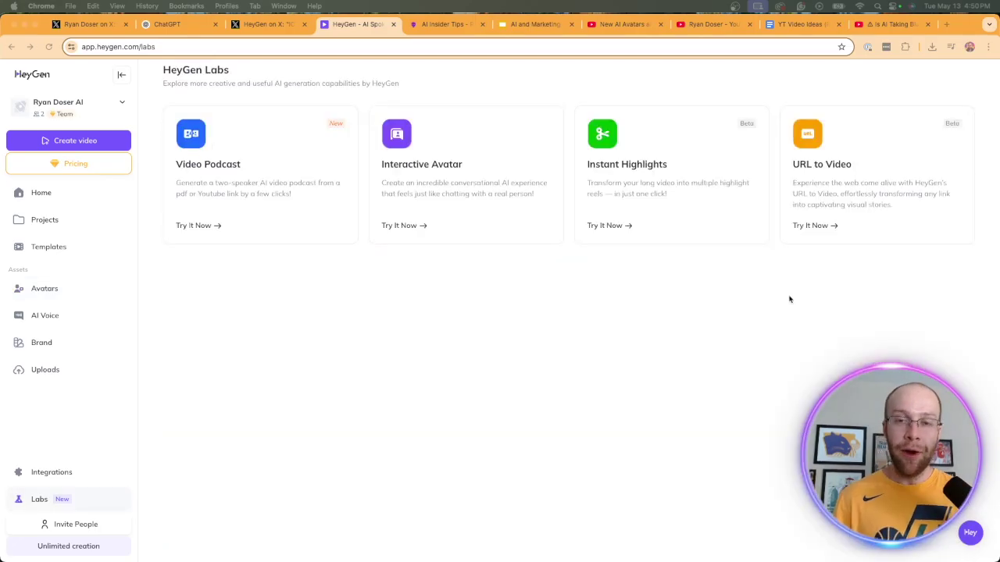
{"action": "left_click", "coordinate": [254, 156]}
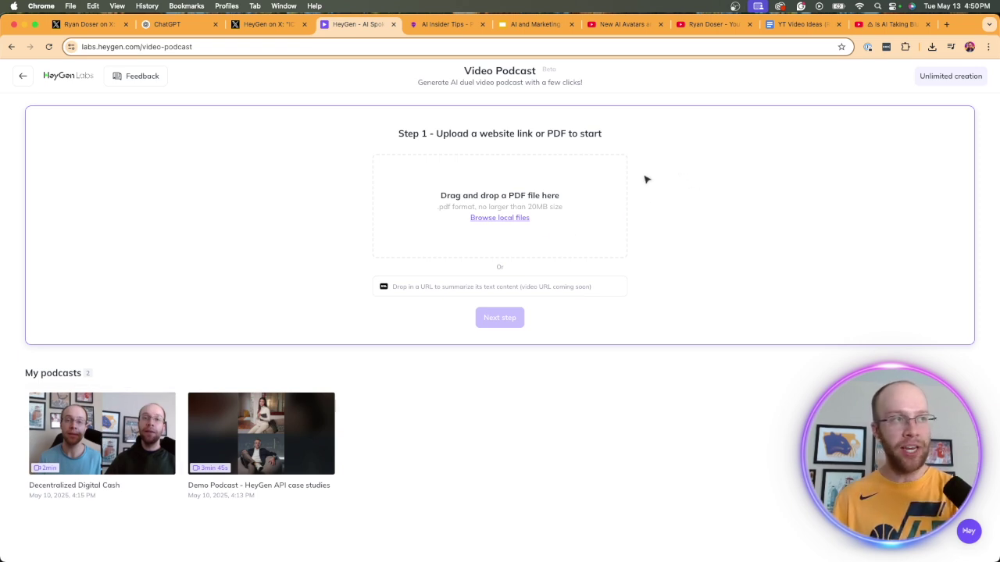
{"action": "left_click", "coordinate": [946, 24]}
{"action": "type", "text": "bitcoin pdf"}
{"action": "key", "text": "Return"}
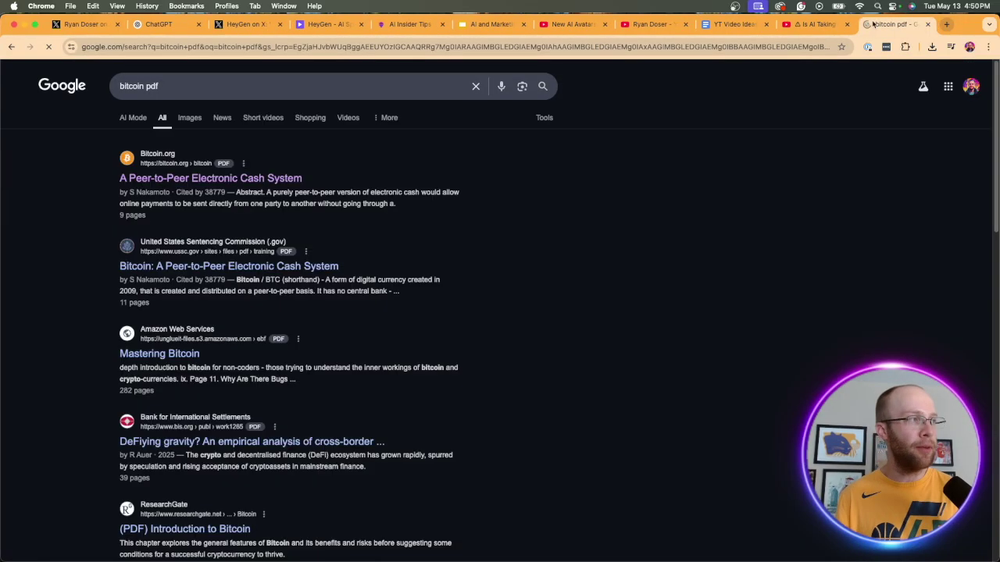
Open the bitcoin.org white paper PDF result, then return to the HeyGen Video Podcast tab.
{"action": "left_click", "coordinate": [195, 178]}
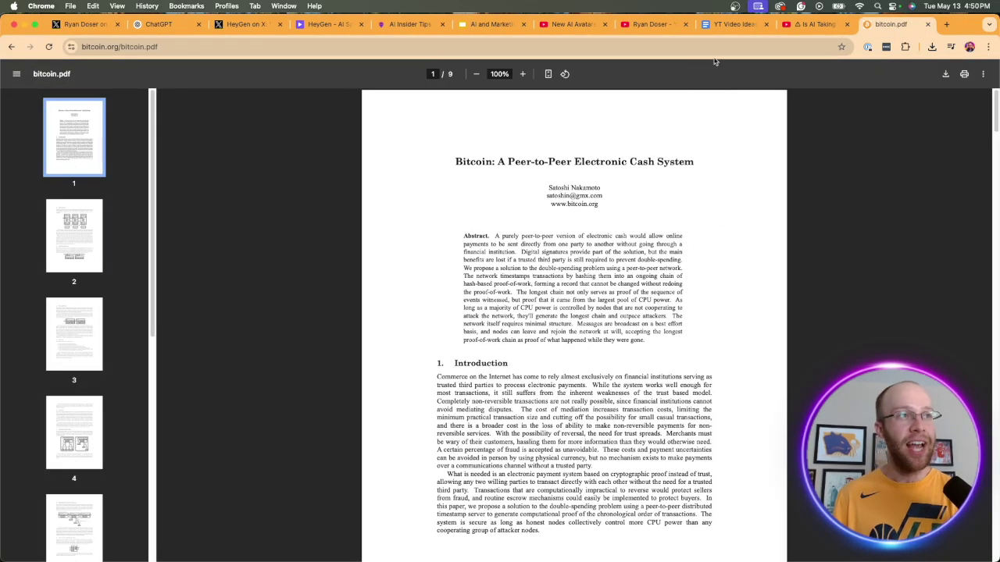
{"action": "left_click", "coordinate": [312, 26]}
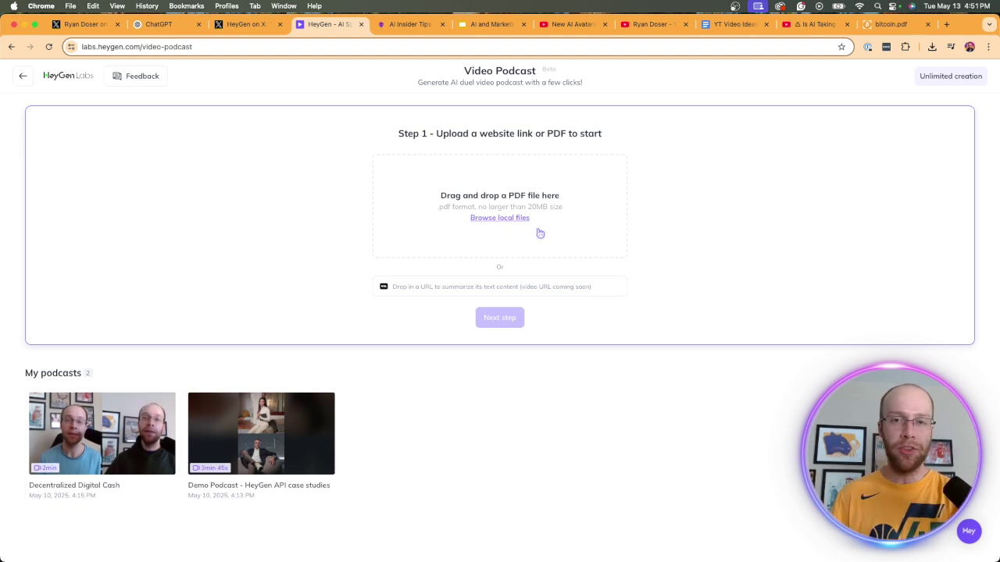
{"action": "left_click", "coordinate": [413, 287]}
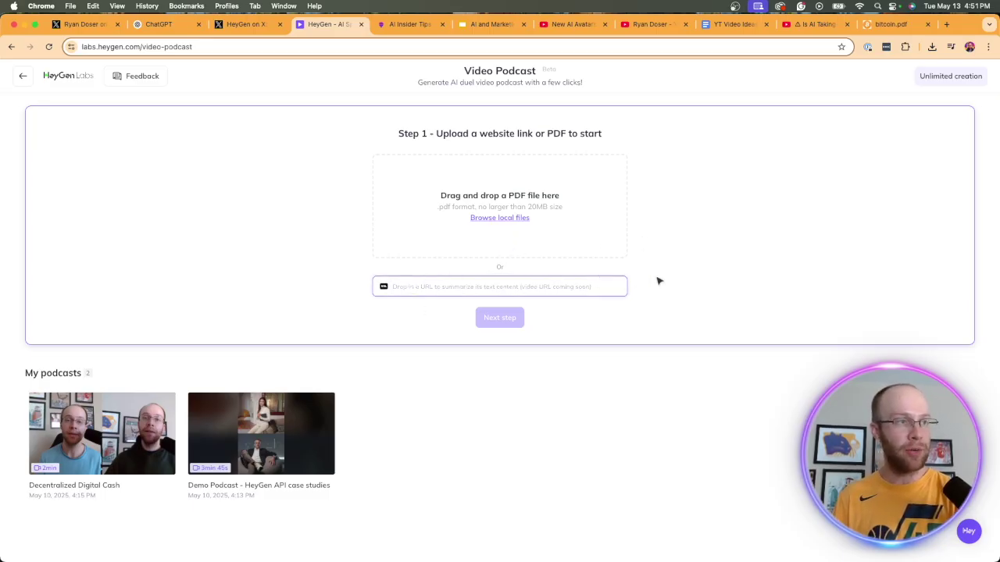
{"action": "type", "text": "https://"}
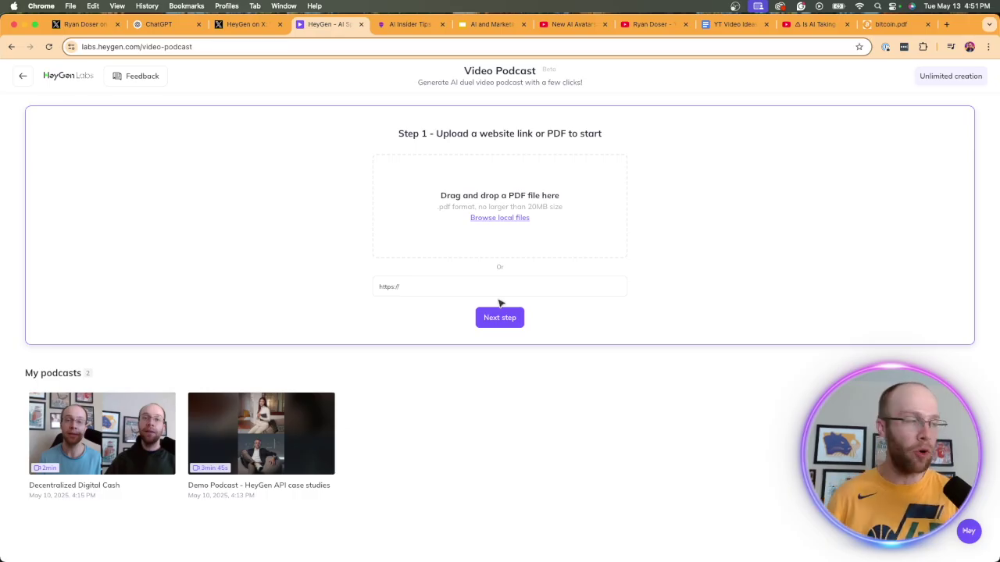
{"action": "mouse_move", "coordinate": [81, 478]}
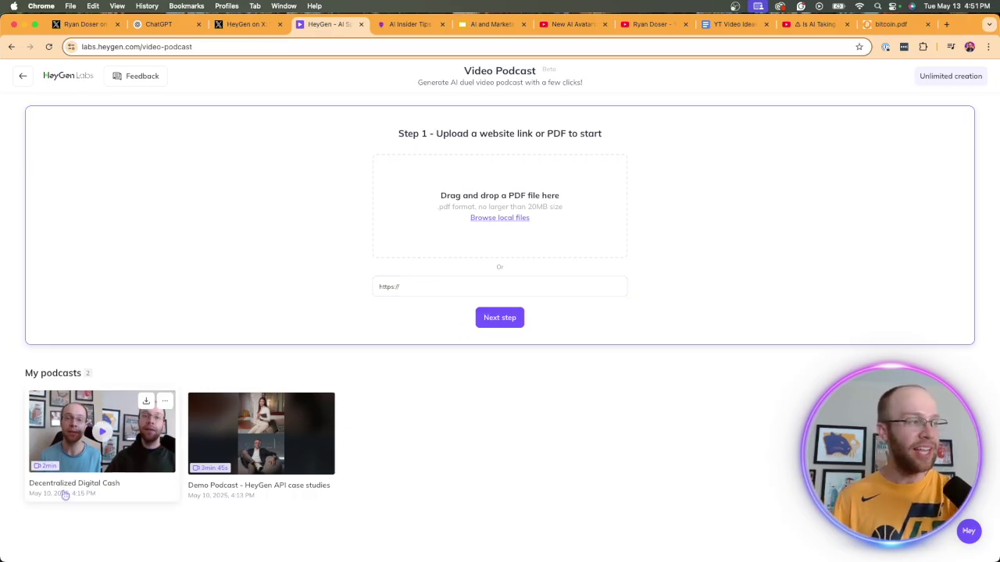
Open the 'Decentralized Digital Cash' podcast from My podcasts, play it, and pause at 0:19.
{"action": "left_click", "coordinate": [77, 405]}
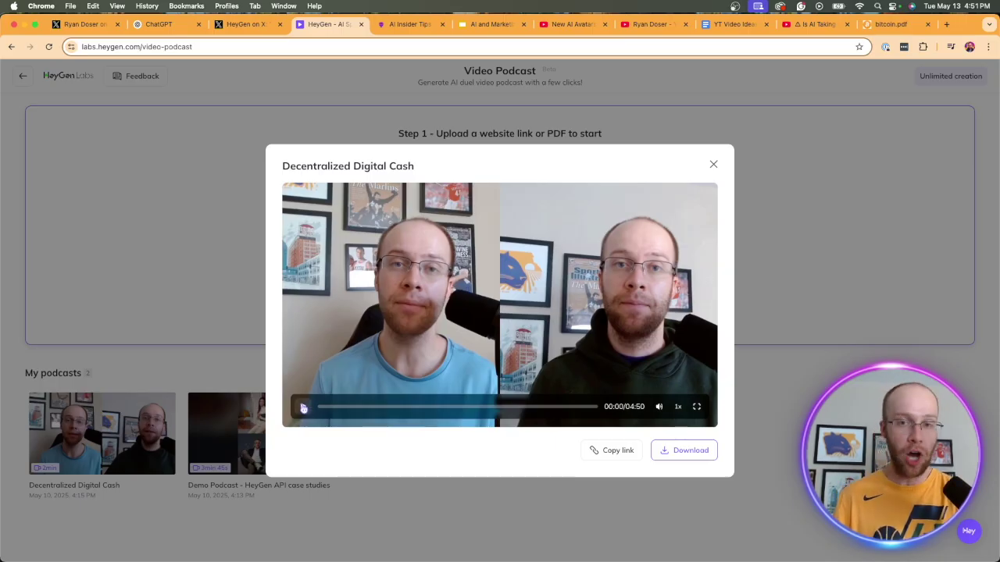
{"action": "left_click", "coordinate": [303, 407]}
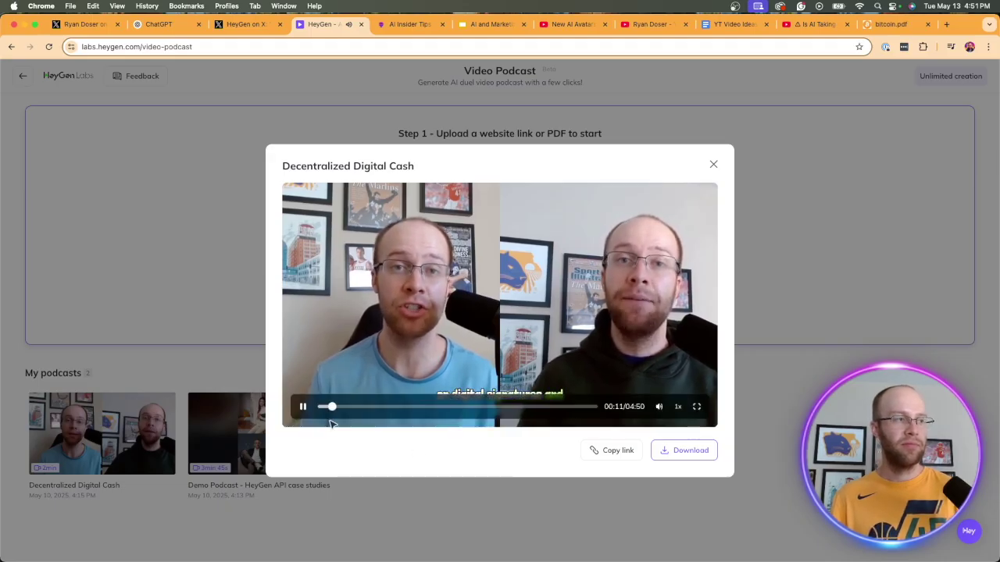
{"action": "mouse_move", "coordinate": [306, 426]}
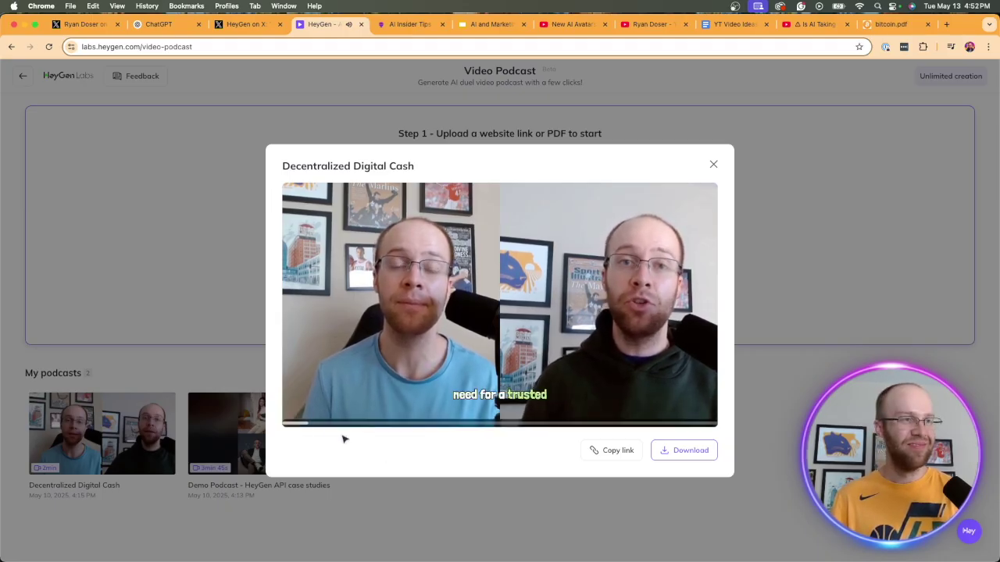
{"action": "left_click", "coordinate": [303, 408]}
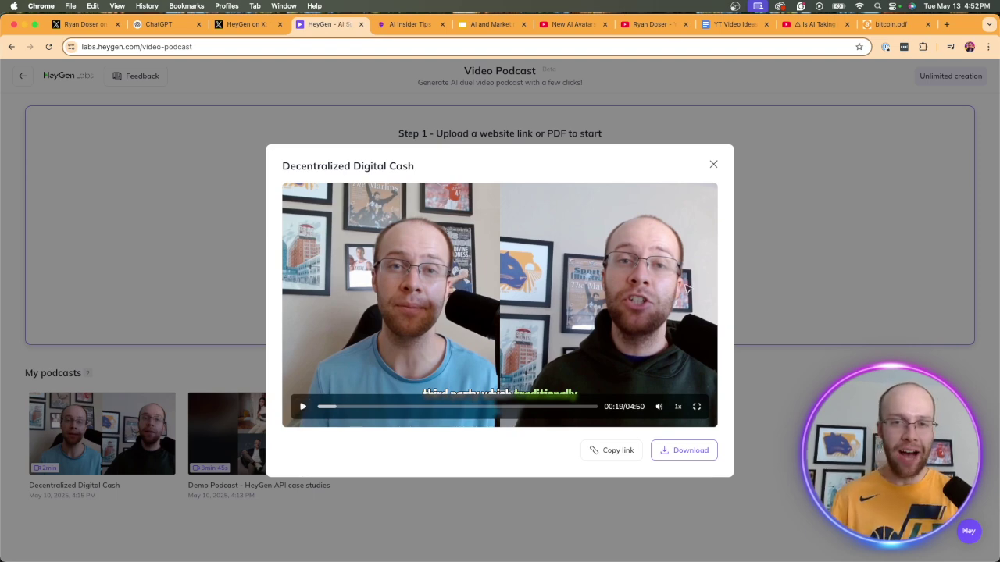
Close the current podcast, play and pause the 'Demo Podcast - HeyGen API case studies', then close it.
{"action": "left_click", "coordinate": [711, 165]}
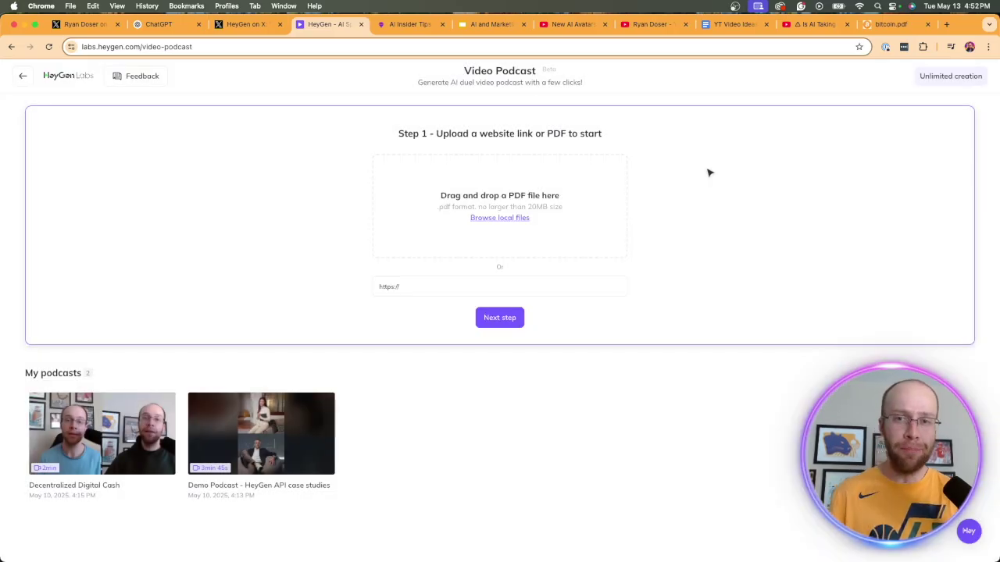
{"action": "mouse_move", "coordinate": [250, 429]}
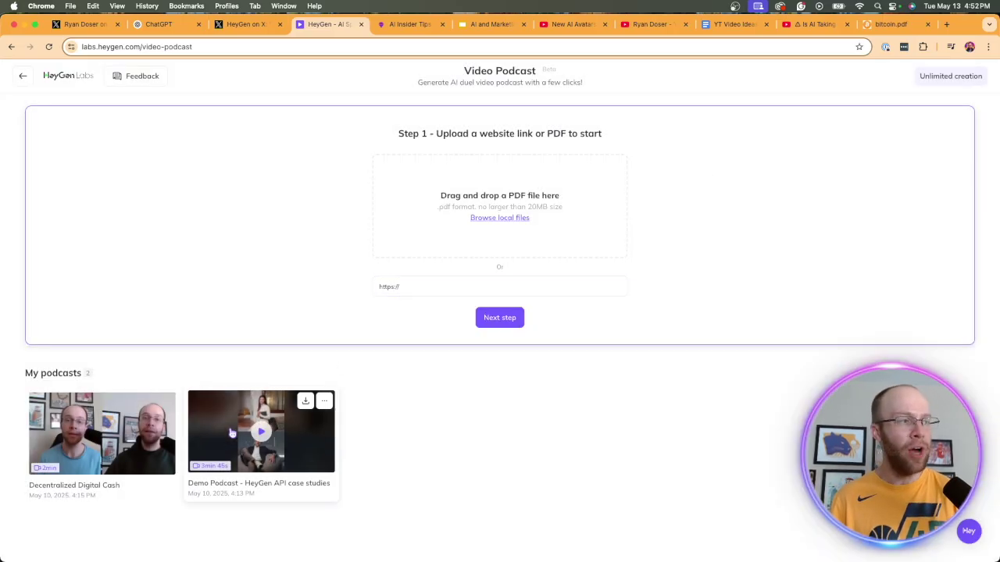
{"action": "left_click", "coordinate": [252, 412]}
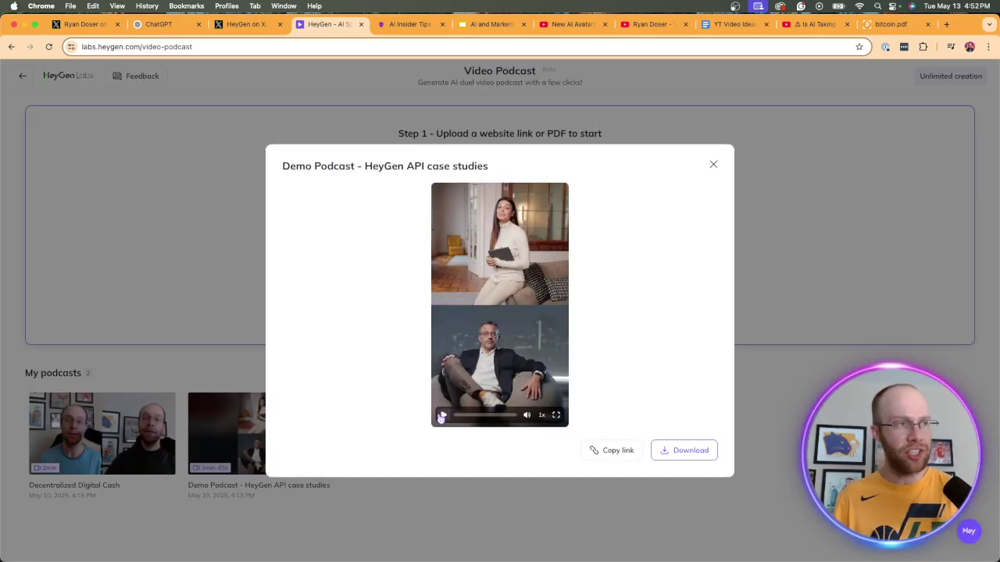
{"action": "left_click", "coordinate": [441, 417]}
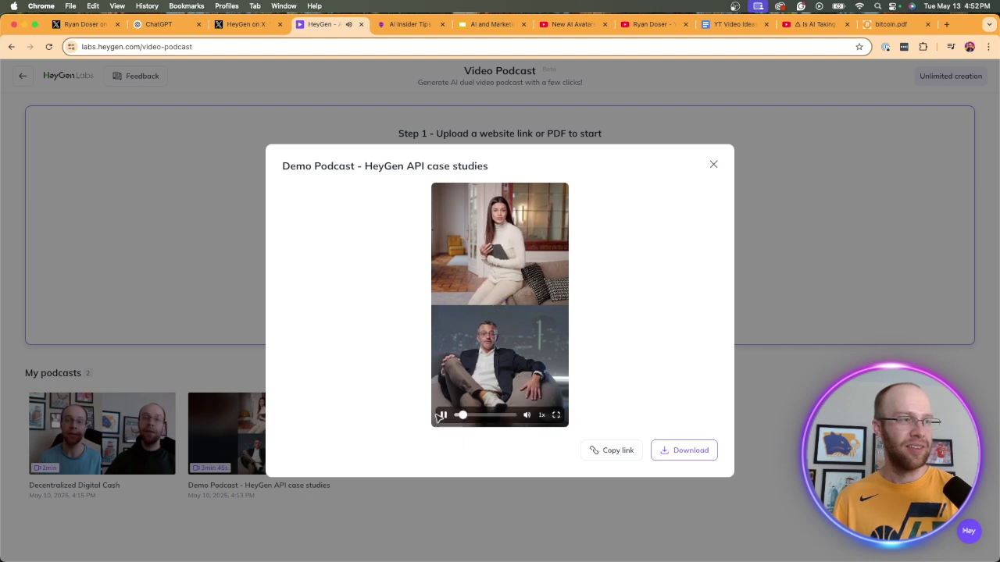
{"action": "left_click", "coordinate": [442, 415]}
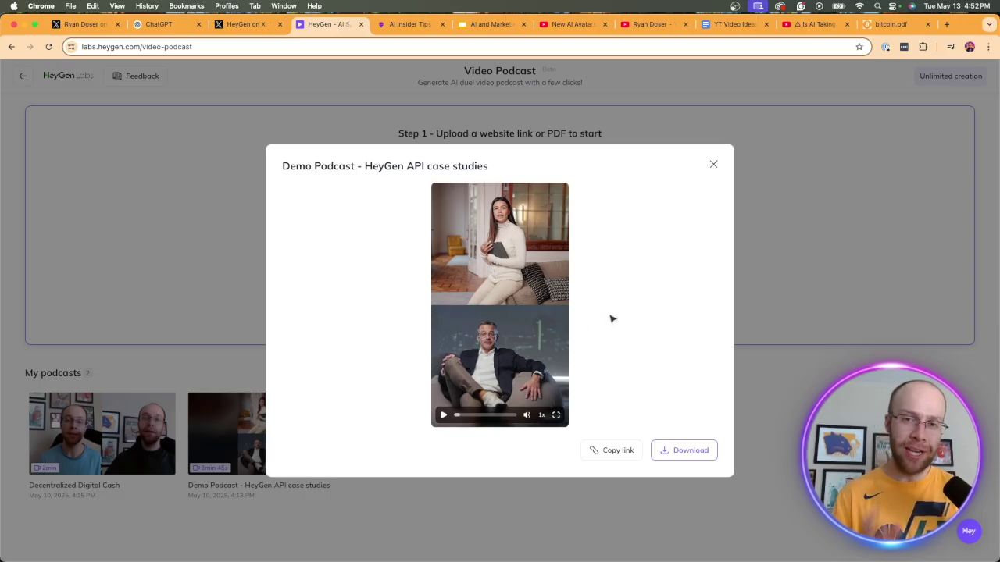
{"action": "left_click", "coordinate": [713, 164]}
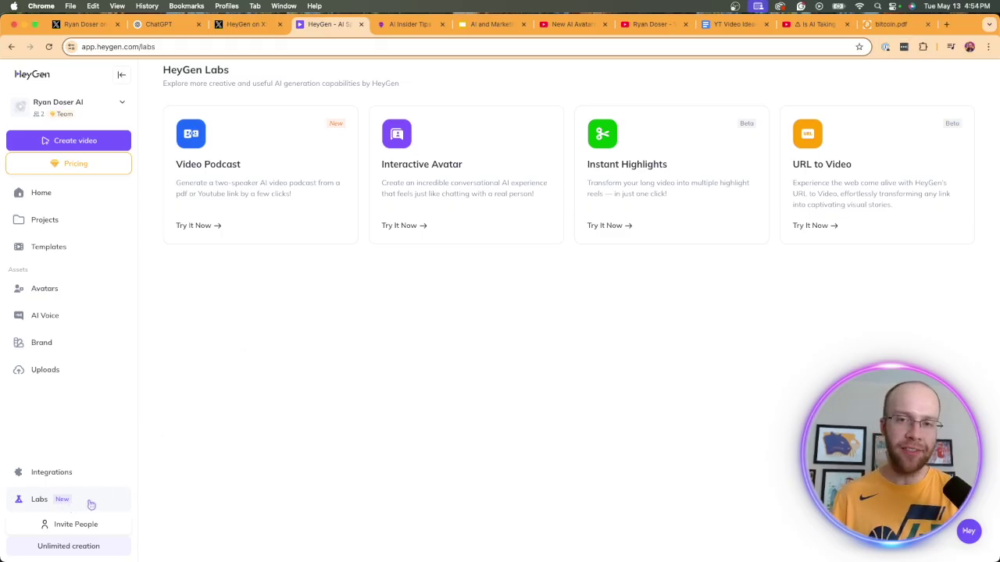
Open Interactive Avatar and show its example avatars, such as June - Interviewer.
{"action": "left_click", "coordinate": [525, 145]}
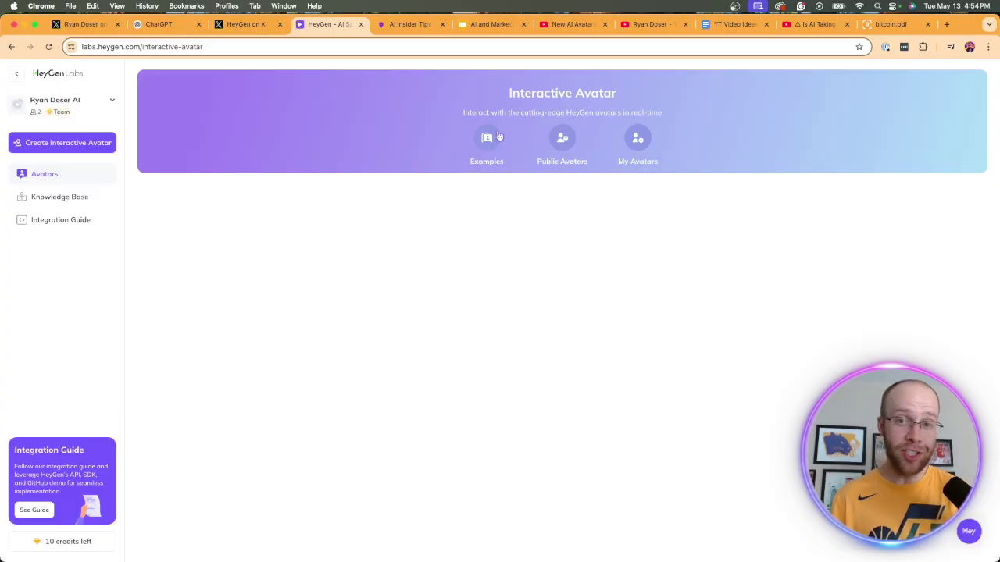
{"action": "left_click", "coordinate": [497, 137]}
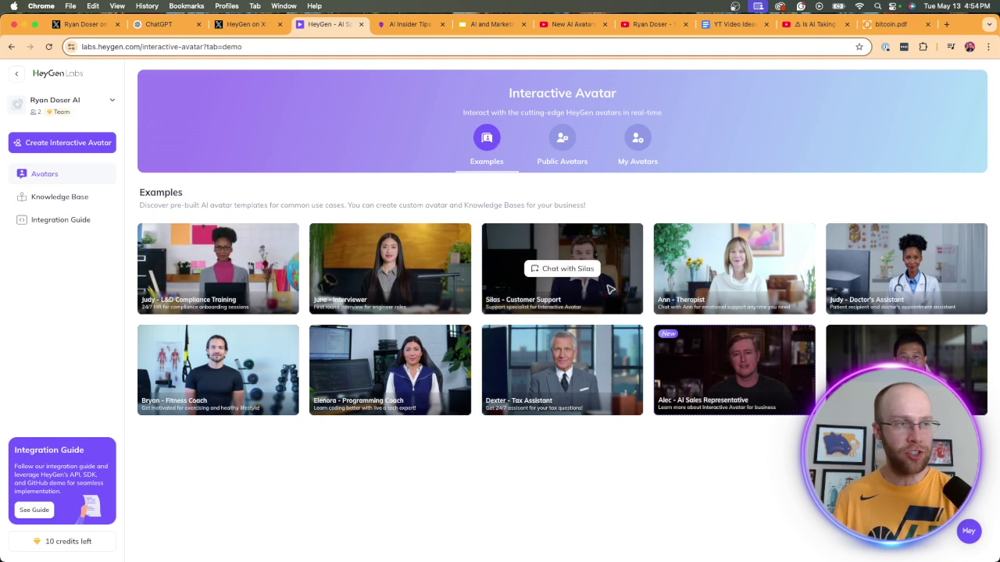
{"action": "mouse_move", "coordinate": [905, 284]}
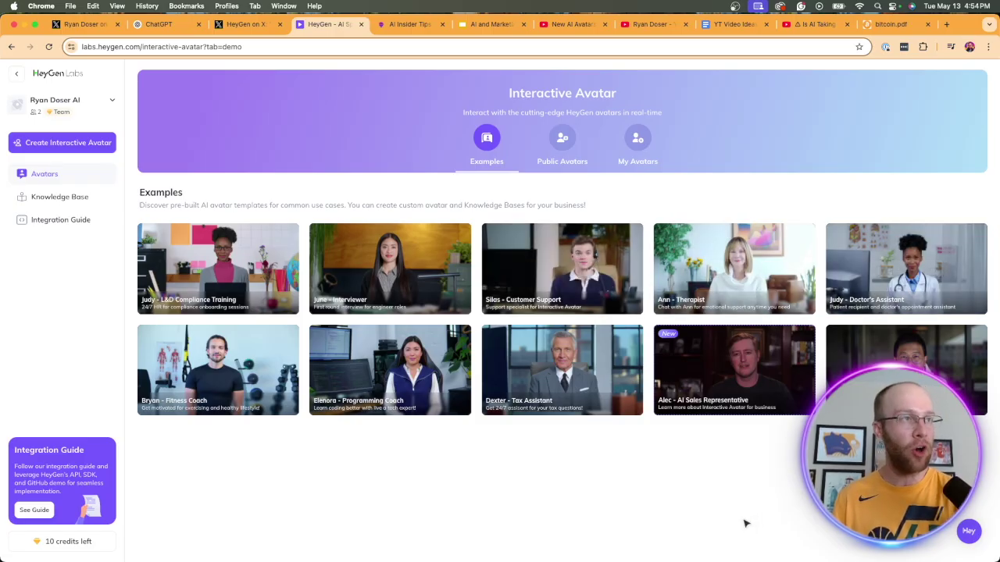
Visit Create Interactive Avatar, Knowledge Base and Integration Guide, then return to the example avatars.
{"action": "left_click", "coordinate": [63, 147]}
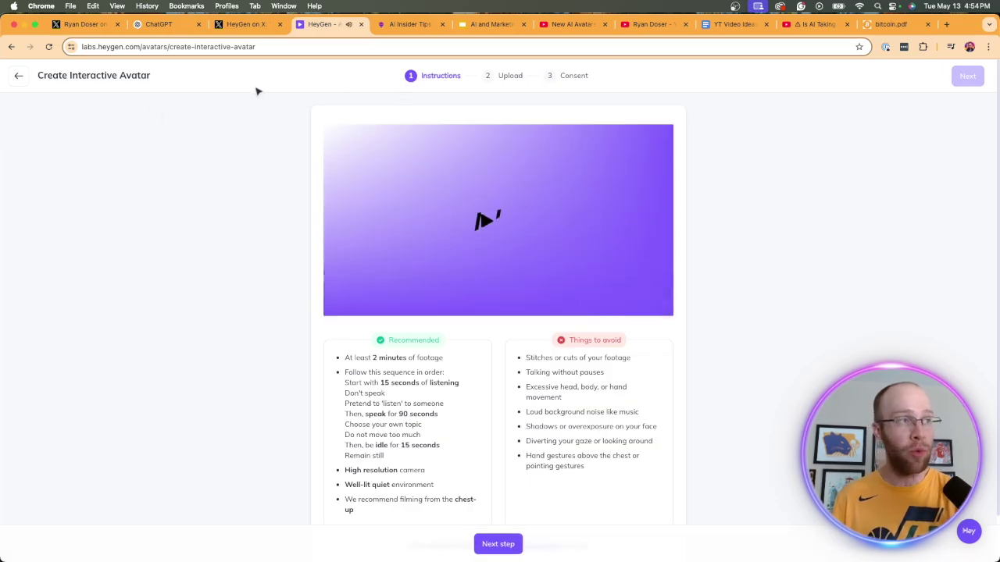
{"action": "left_click", "coordinate": [18, 76]}
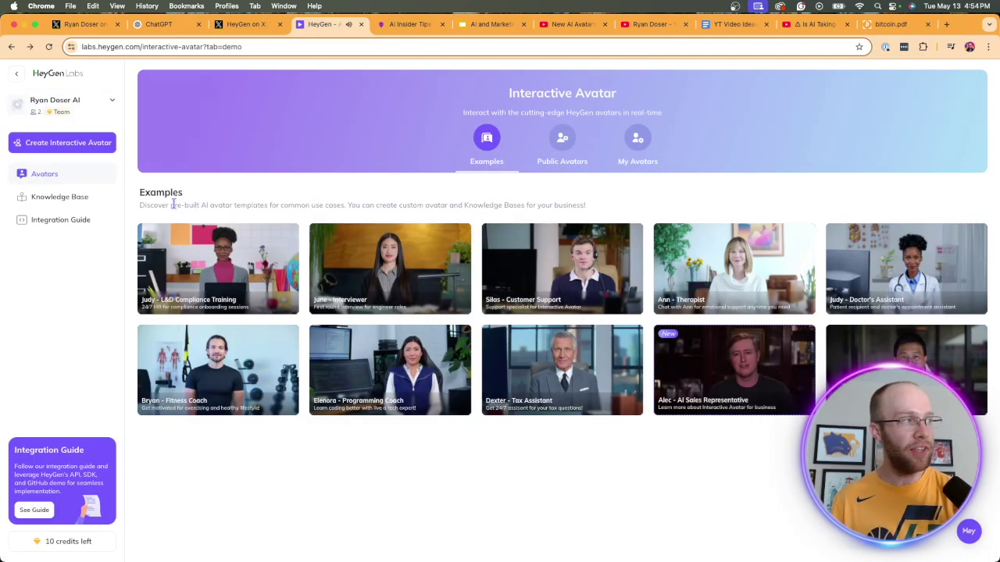
{"action": "left_click", "coordinate": [60, 196]}
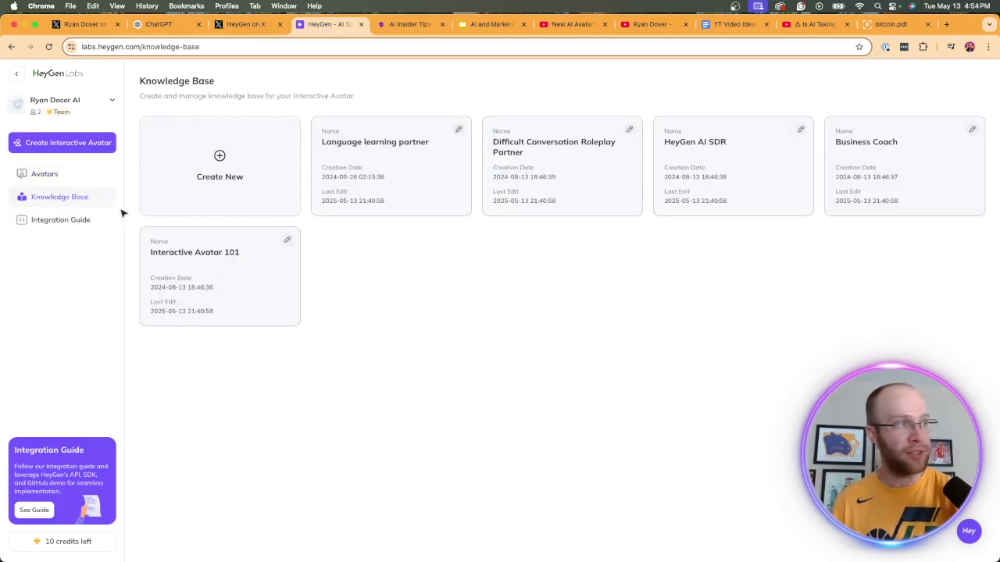
{"action": "left_click", "coordinate": [64, 225]}
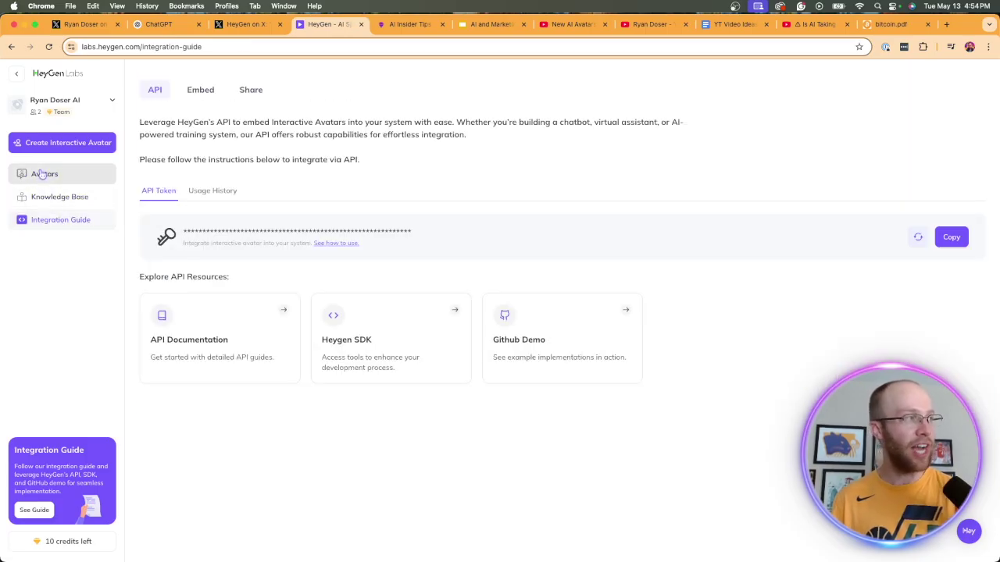
{"action": "left_click", "coordinate": [45, 173]}
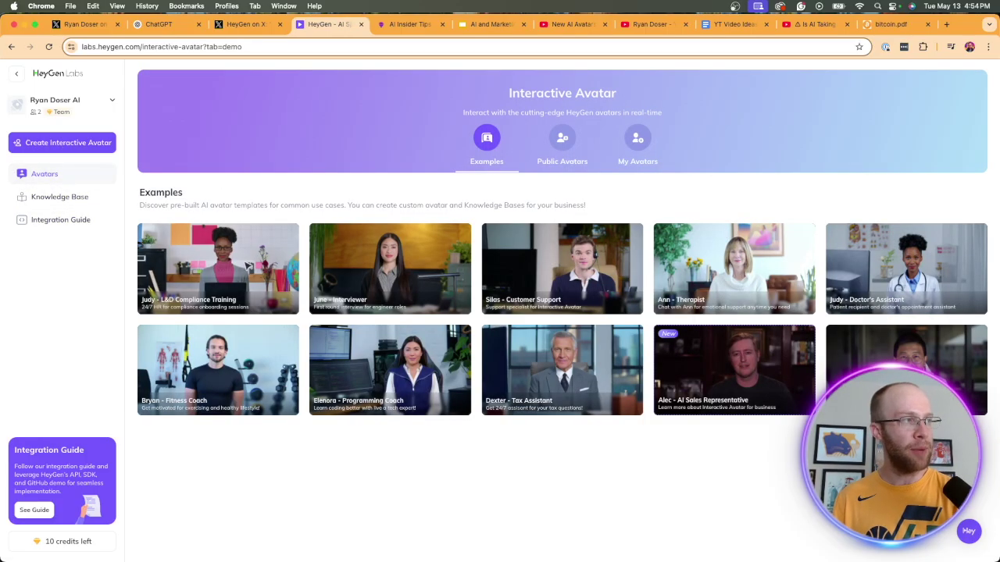
{"action": "mouse_move", "coordinate": [273, 283]}
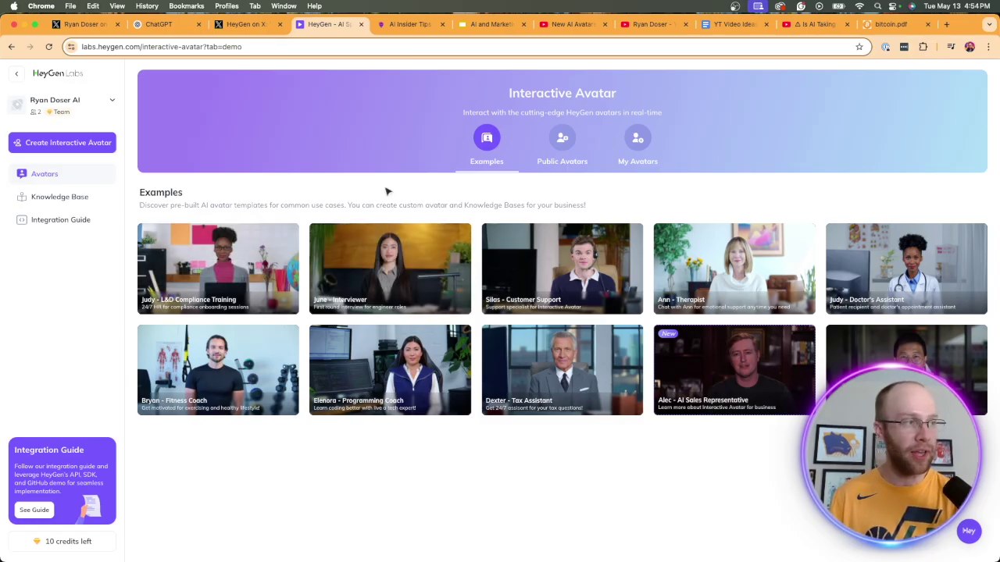
{"action": "mouse_move", "coordinate": [404, 261]}
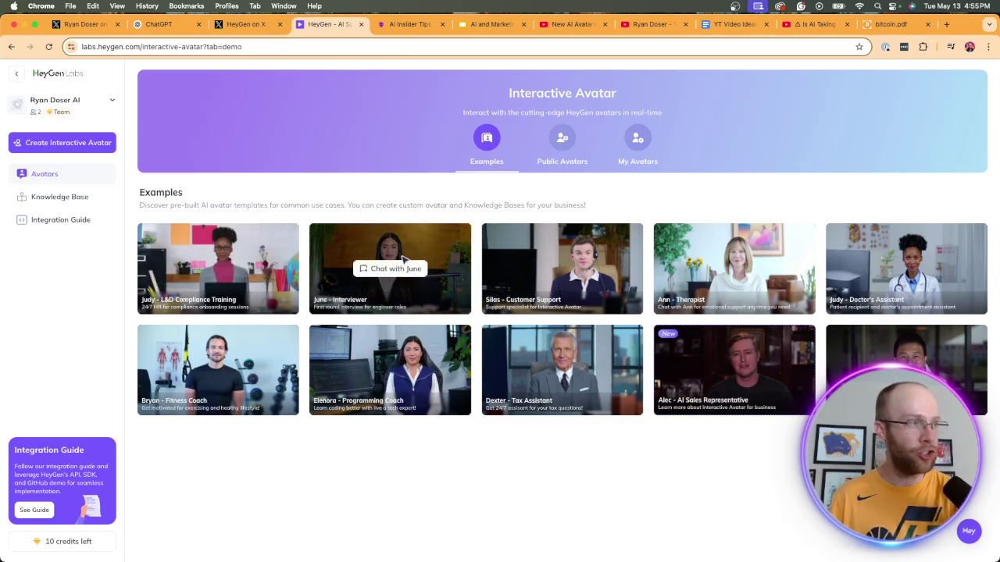
Hold a live voice chat with June - Interviewer, allowing the microphone, then rate it helpful.
{"action": "left_click", "coordinate": [399, 270]}
{"action": "scroll", "coordinate": [660, 407], "scroll_direction": "down", "scroll_amount": 2}
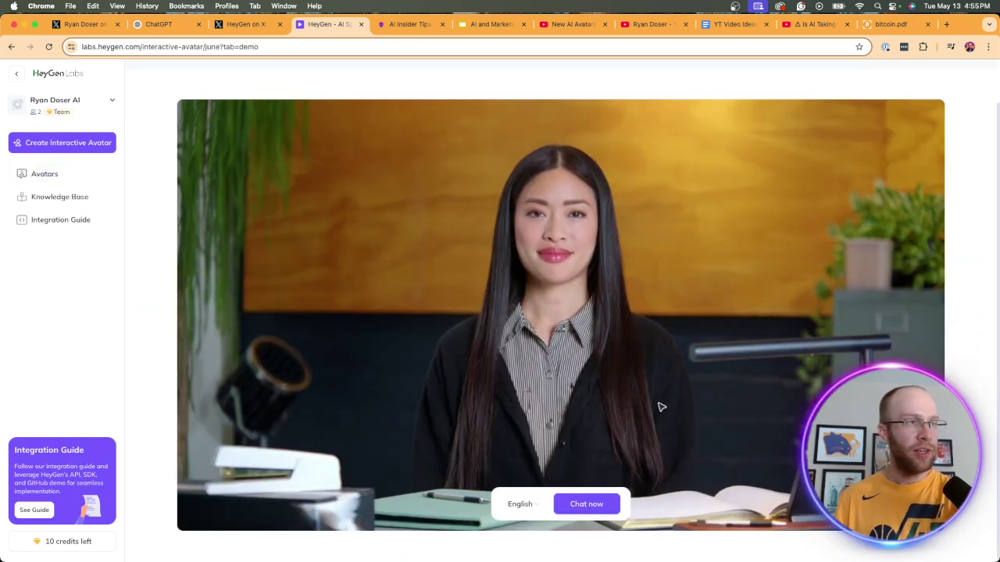
{"action": "left_click", "coordinate": [593, 506]}
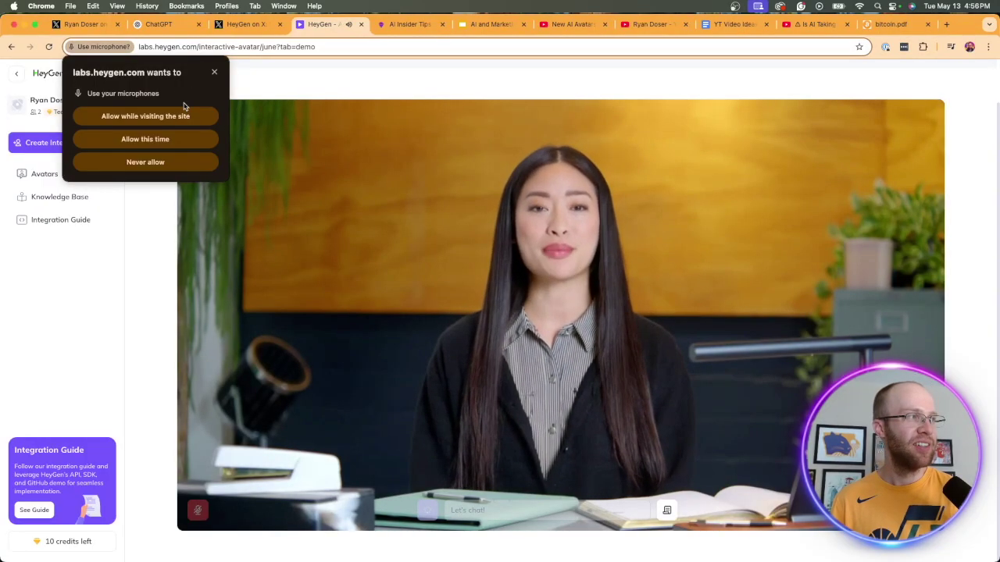
{"action": "left_click", "coordinate": [140, 140]}
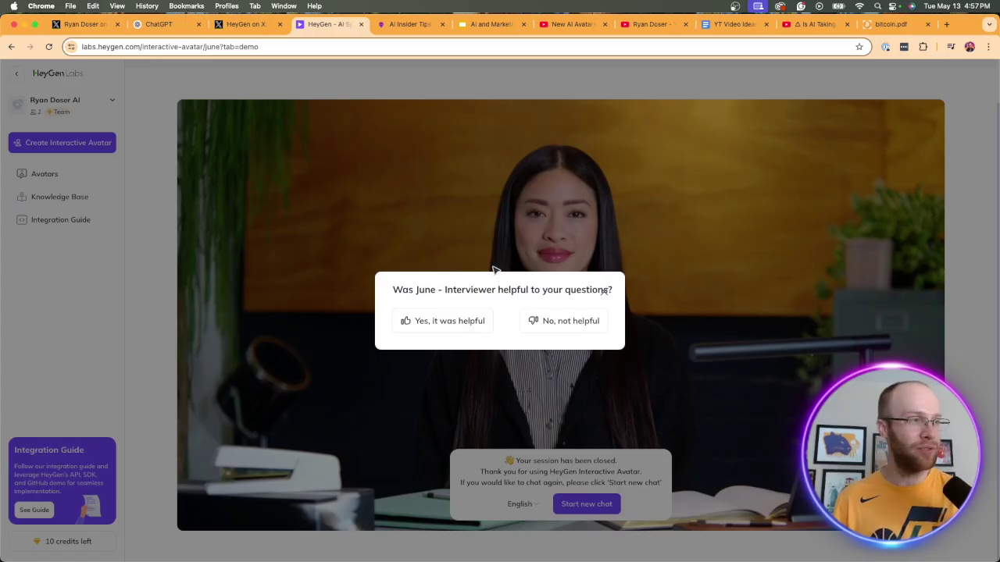
{"action": "left_click", "coordinate": [451, 326]}
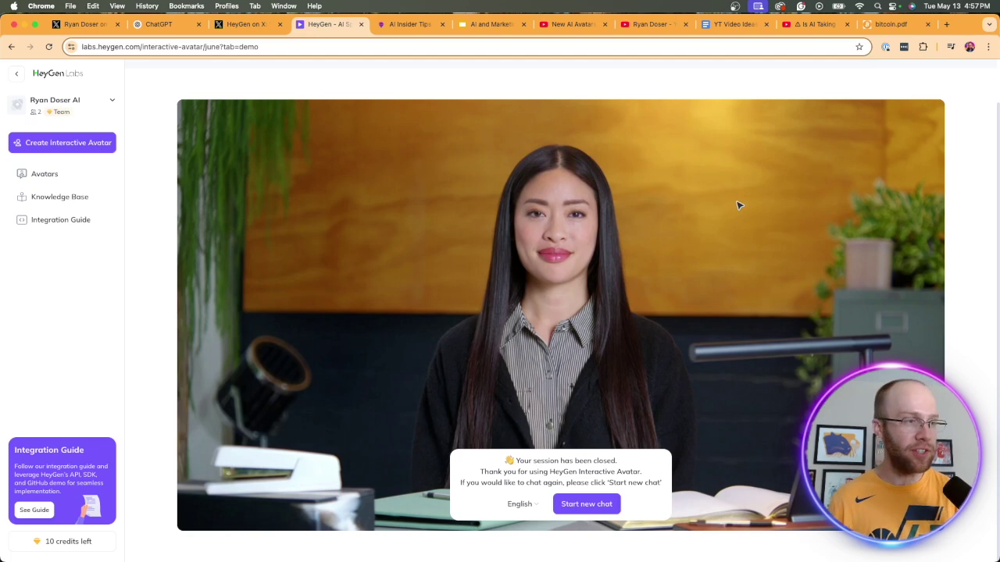
Go back to the home dashboard and reopen Interactive Avatar from Labs.
{"action": "left_click", "coordinate": [17, 73]}
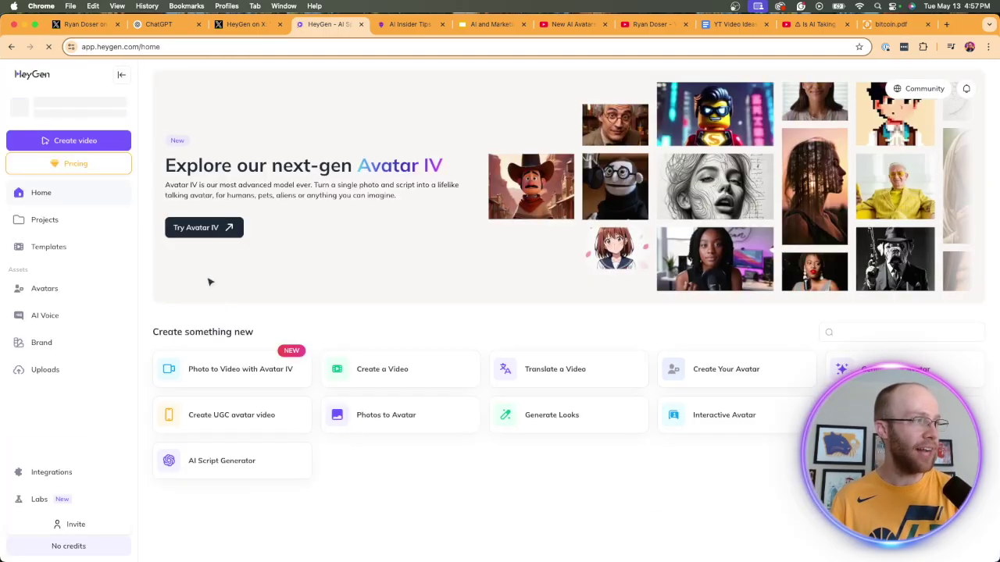
{"action": "left_click", "coordinate": [35, 500]}
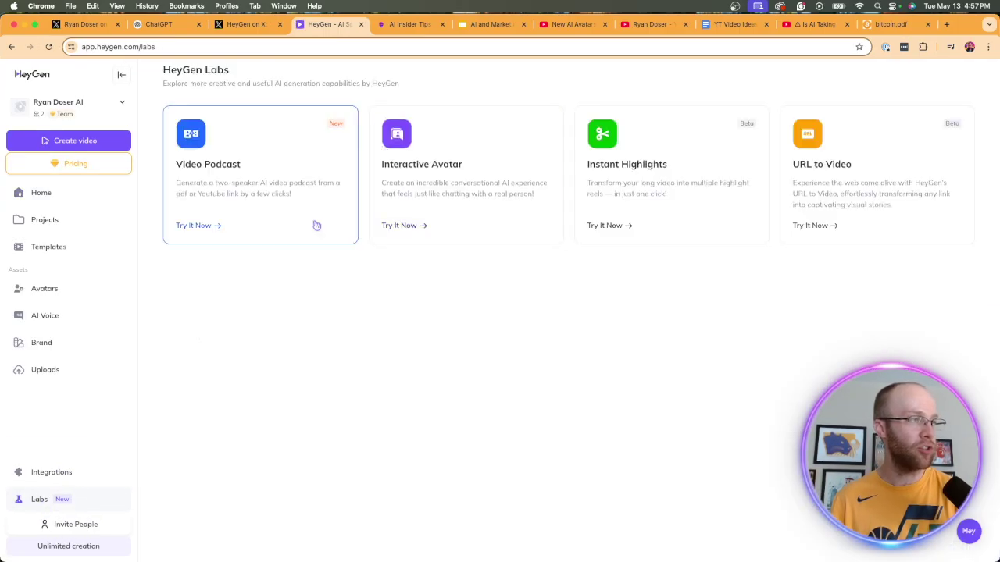
{"action": "left_click", "coordinate": [429, 161]}
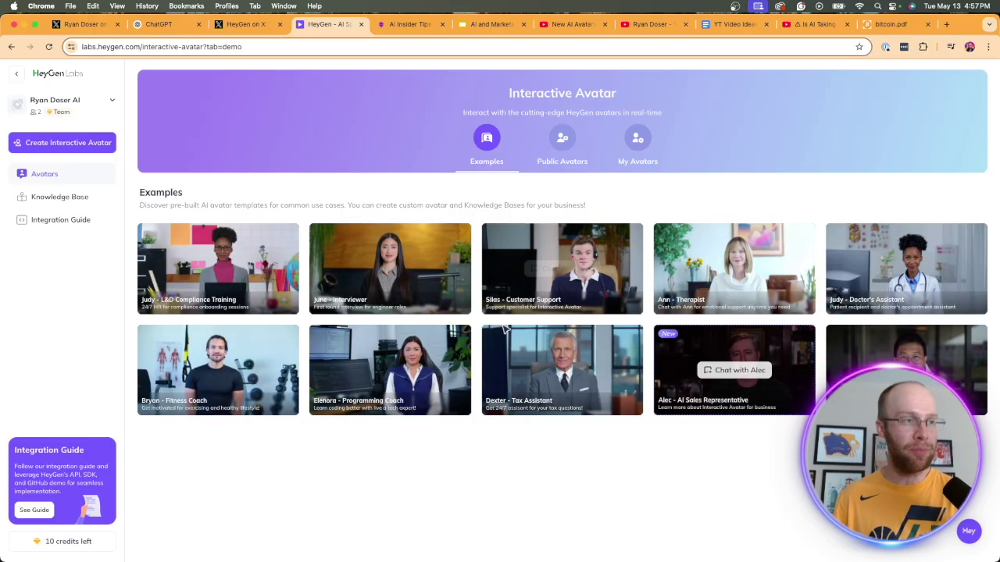
Browse the Public Avatars and My Avatars listings, then return to Examples.
{"action": "mouse_move", "coordinate": [547, 363]}
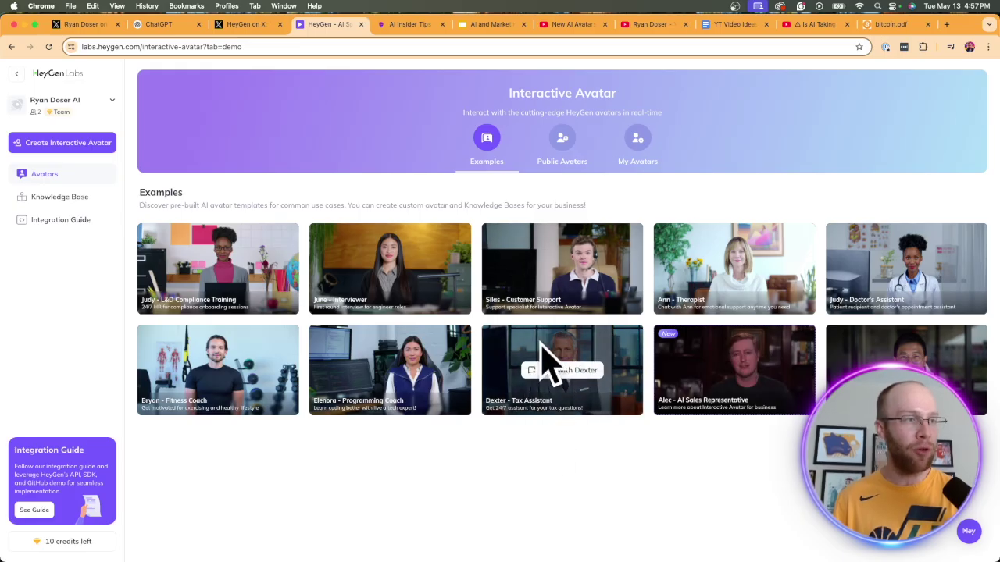
{"action": "left_click", "coordinate": [562, 145]}
{"action": "left_click", "coordinate": [632, 142]}
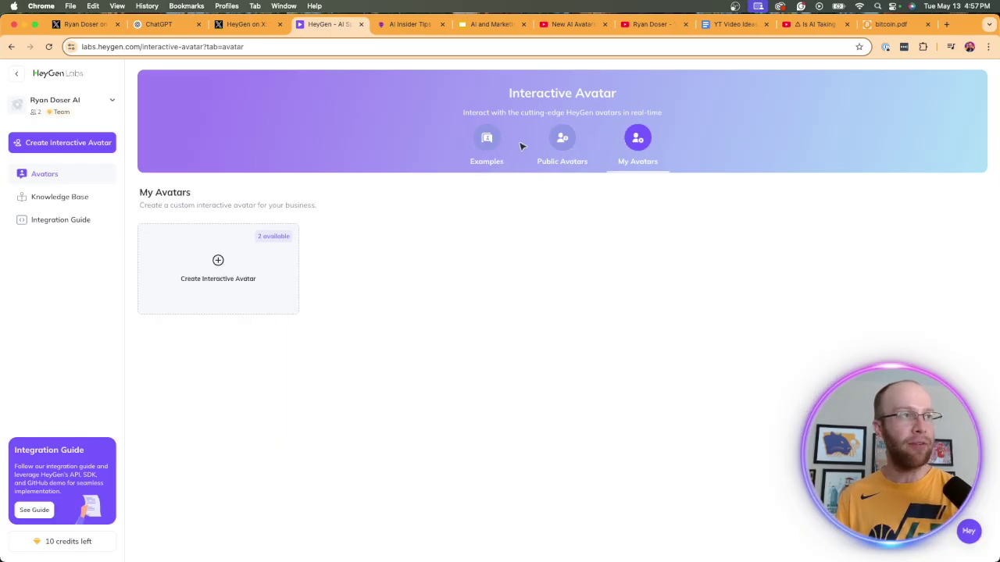
{"action": "left_click", "coordinate": [494, 147]}
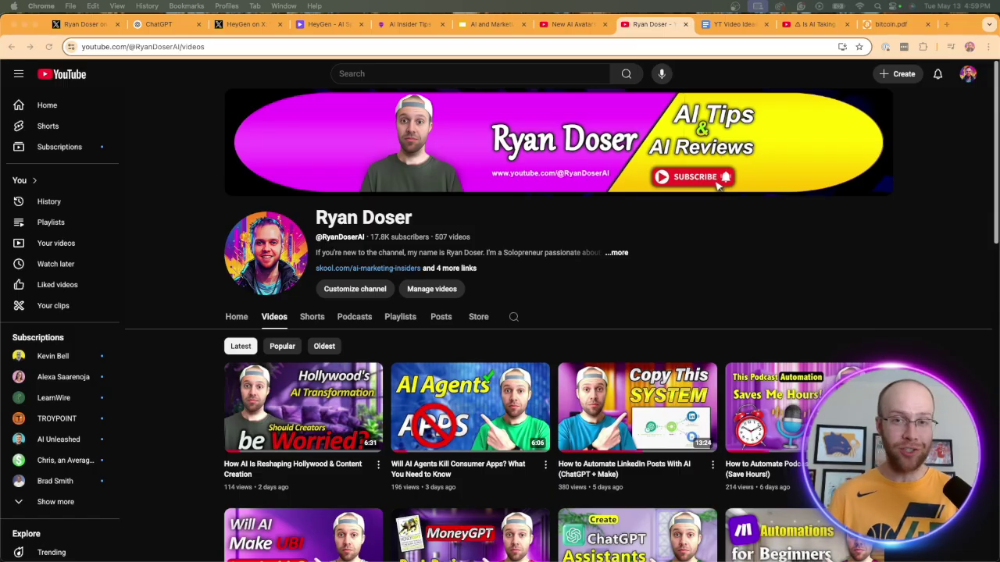
{"action": "key", "text": "super+4"}
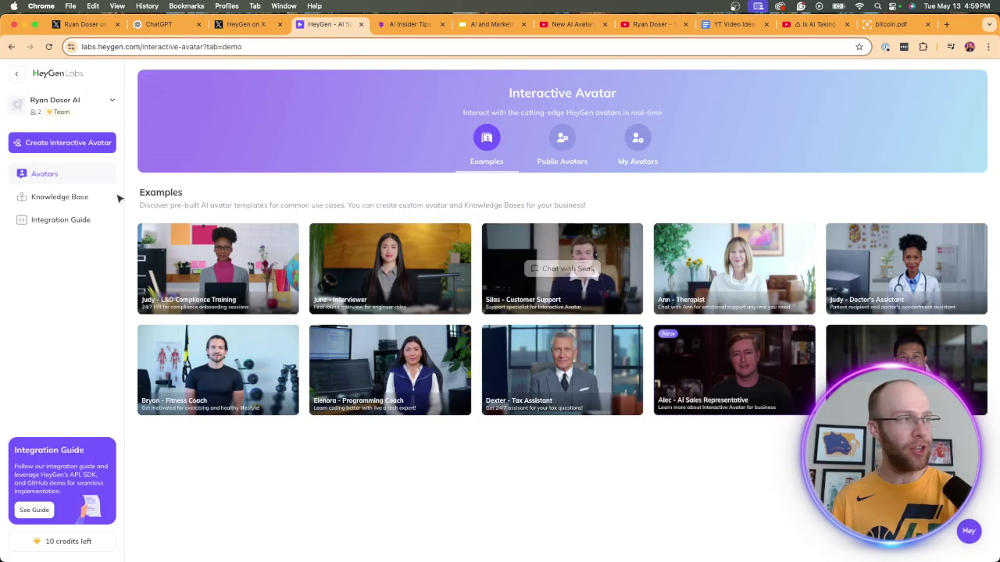
{"action": "left_click", "coordinate": [16, 74]}
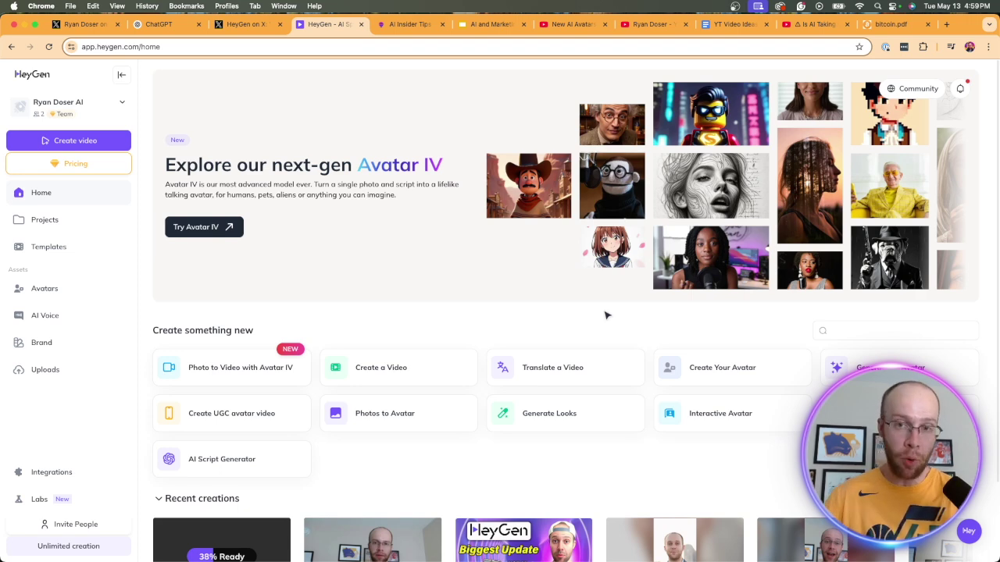
{"action": "left_click", "coordinate": [567, 24]}
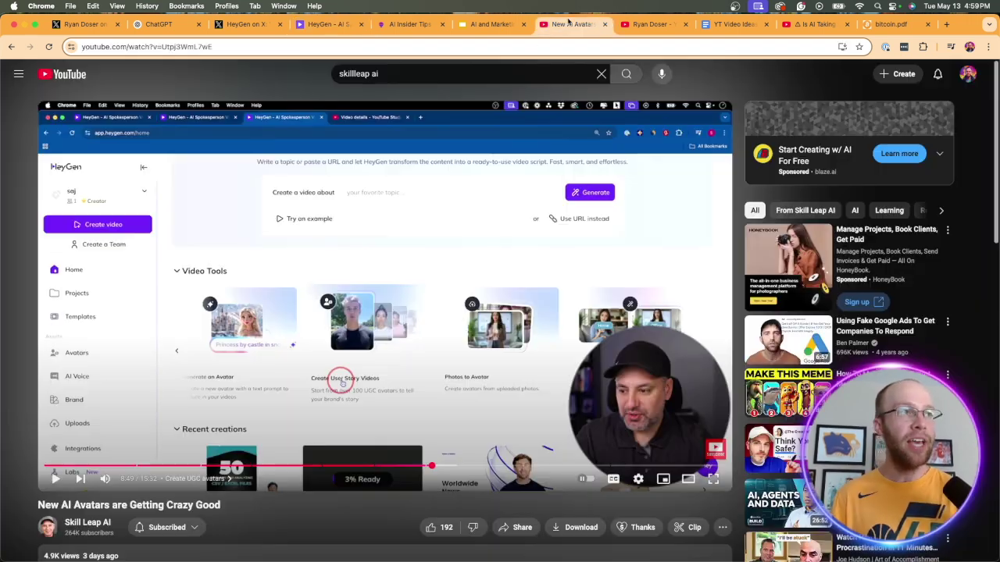
{"action": "left_click", "coordinate": [627, 24]}
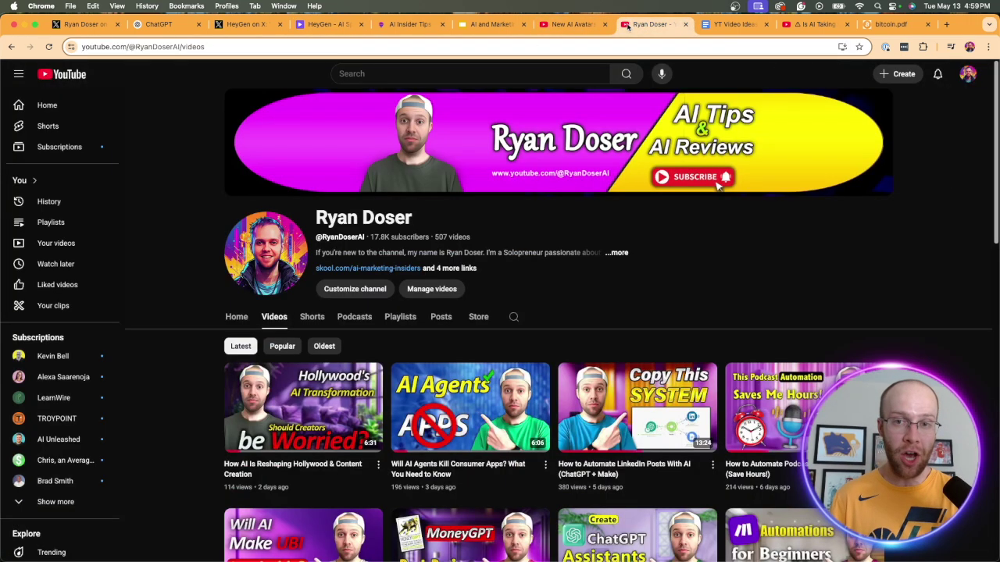